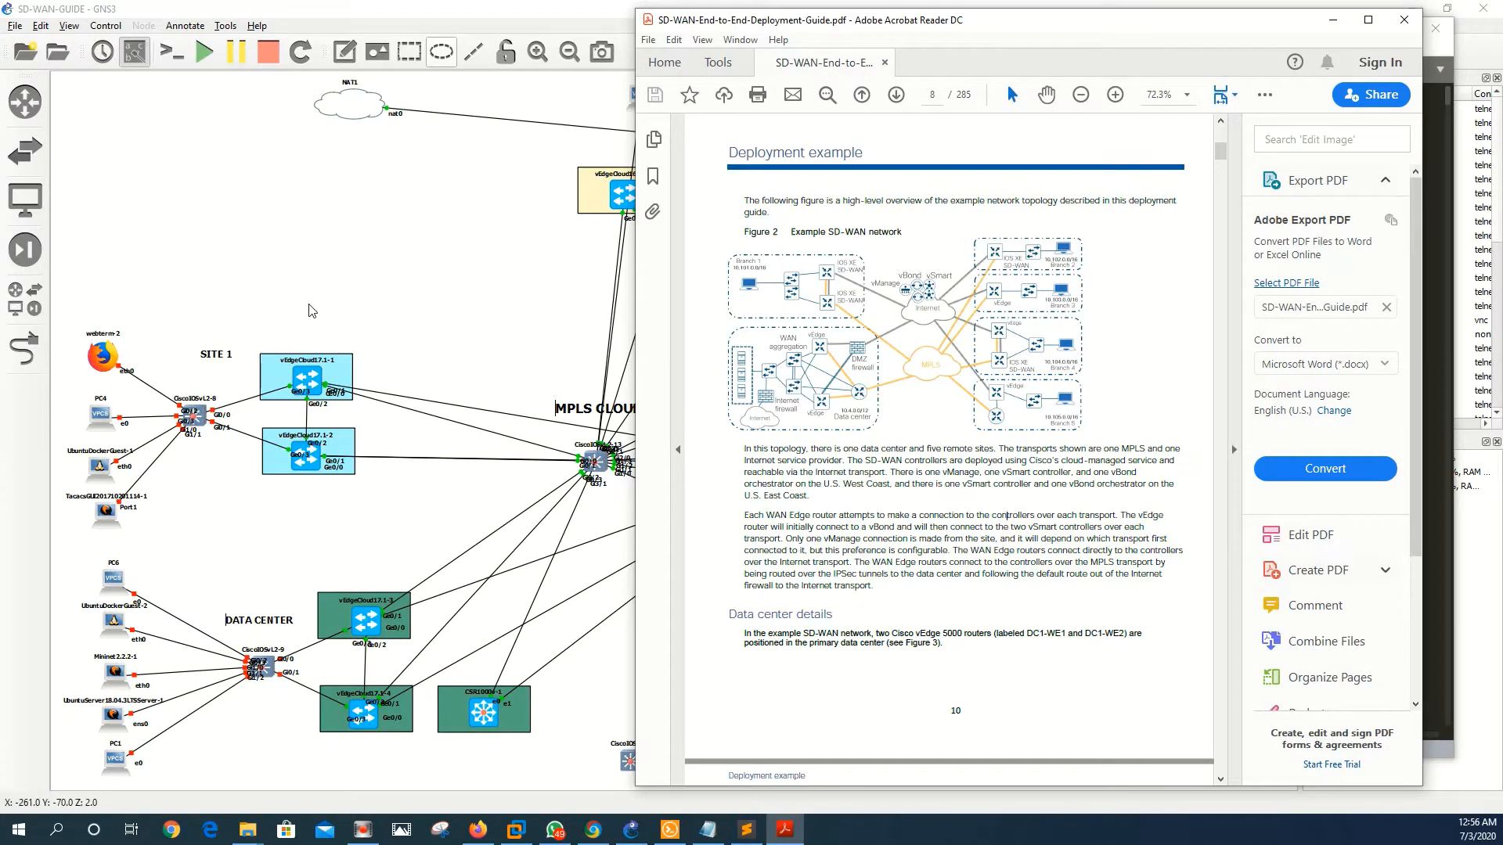
- Bring the SD-WAN-GUIDE topology forward and inspect node info, including the data-center Ubuntu server
click(333, 305)
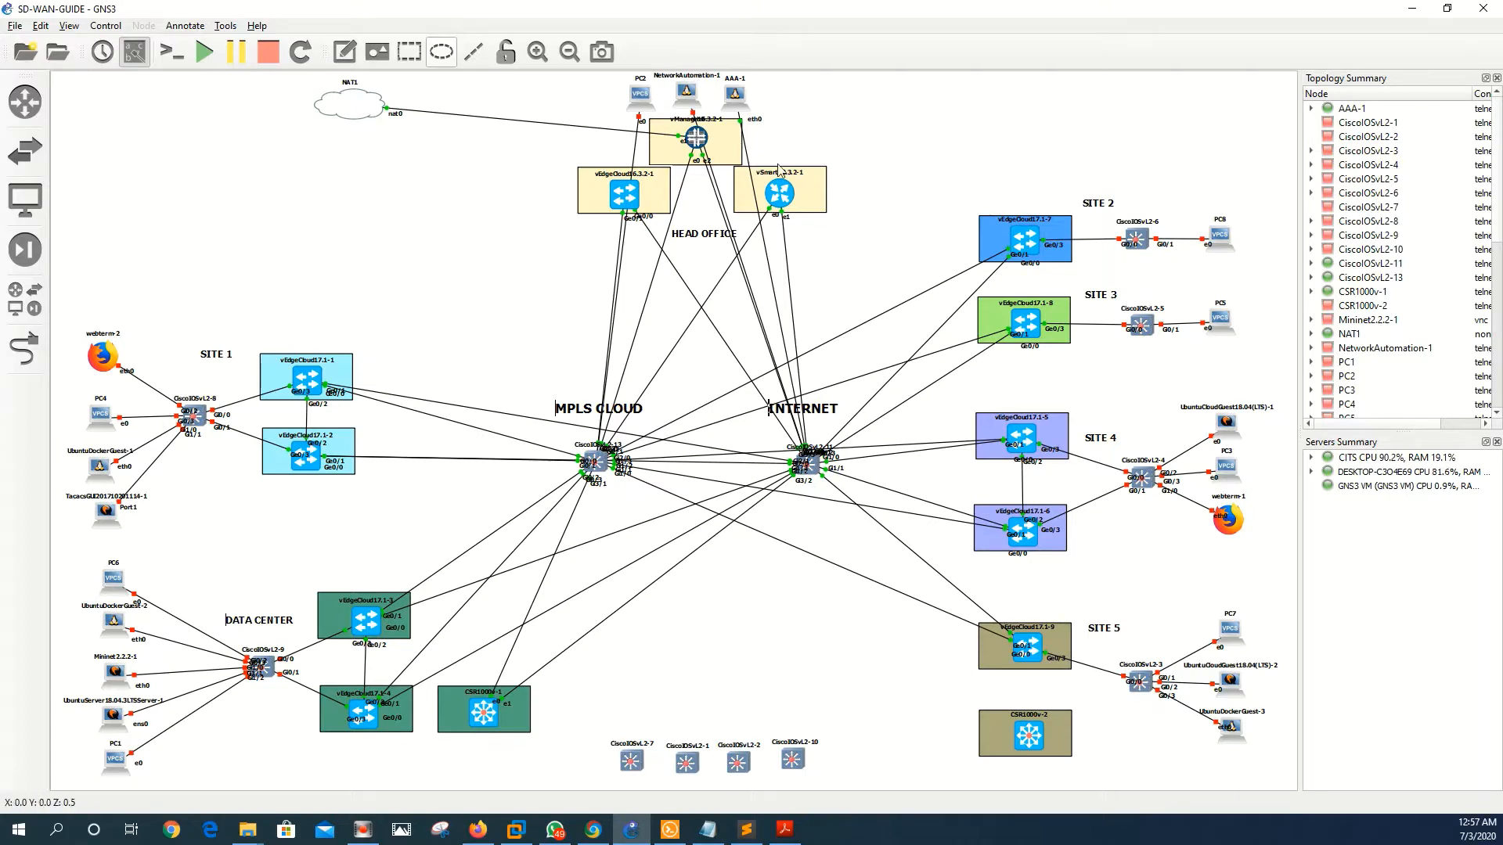
mouse_move(631, 190)
mouse_move(130, 727)
- On the vManage console, choose storage device 1 and confirm formatting hdb with 'yes'
click(670, 832)
click(455, 297)
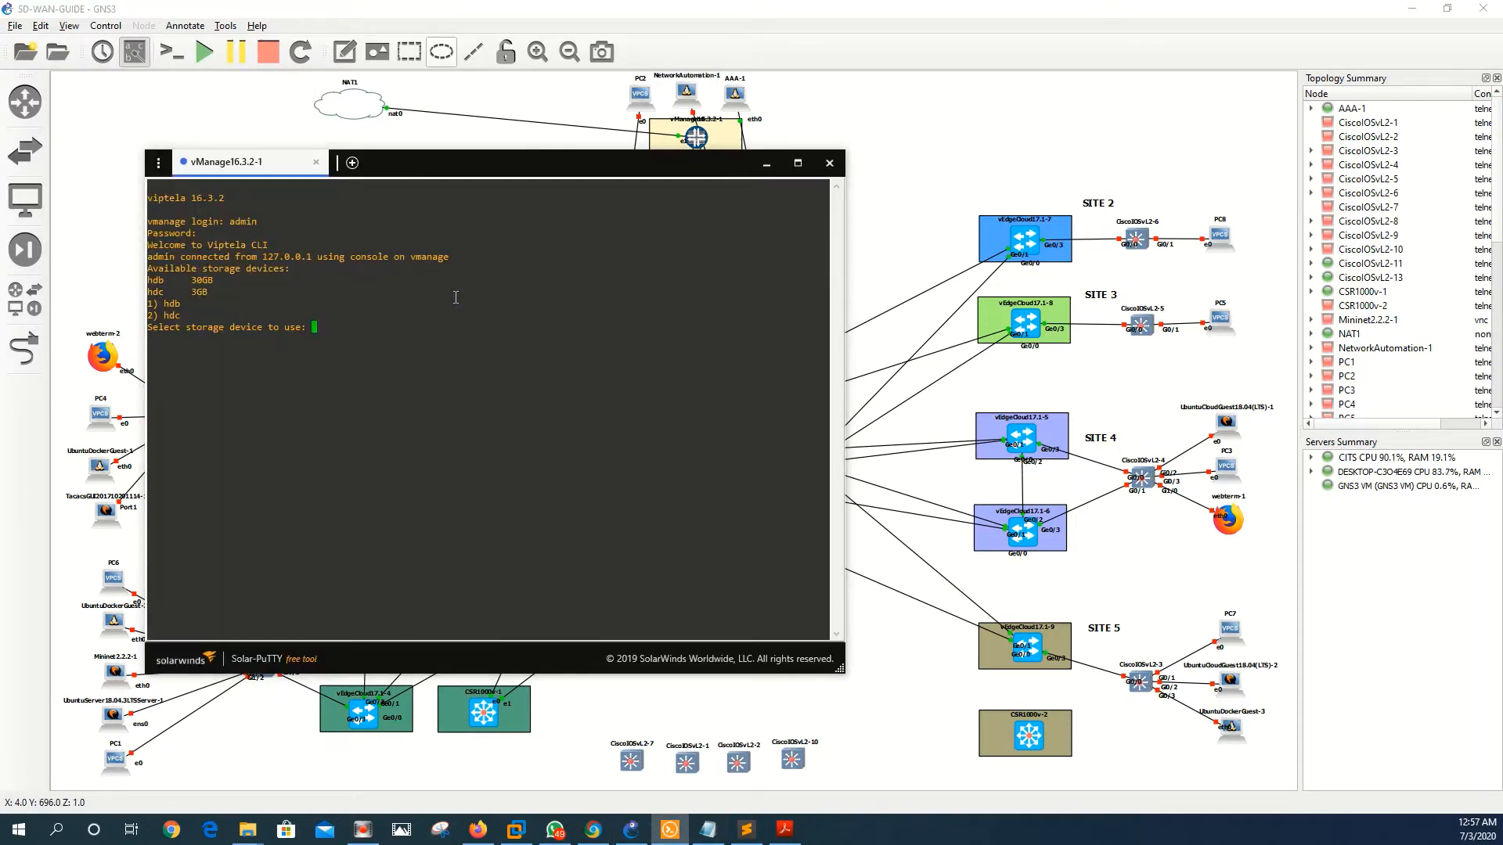
text(1)
key(Return)
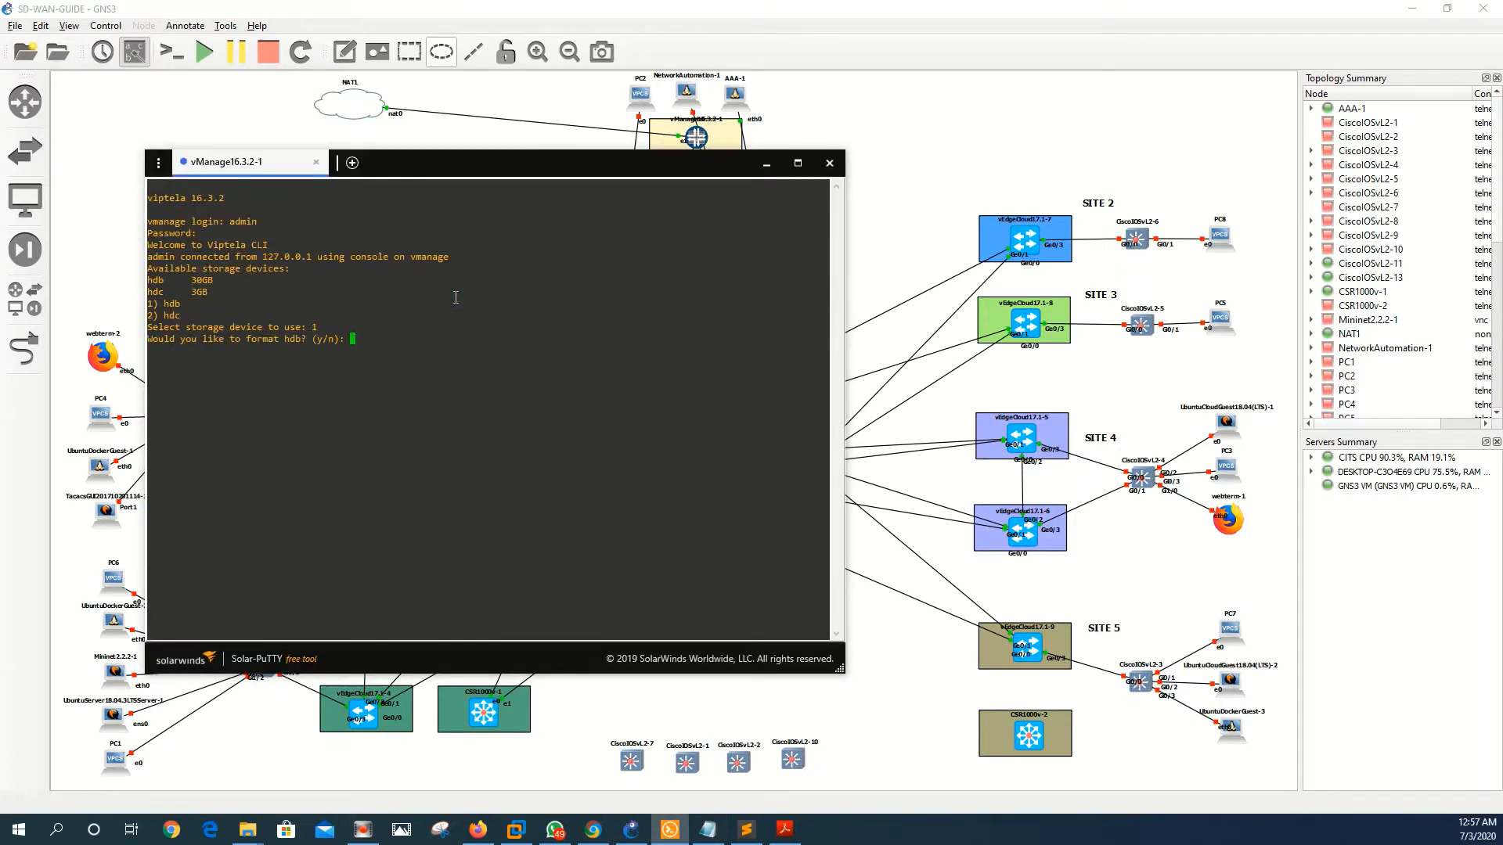
text(yesy)
key(BackSpace)
key(Return)
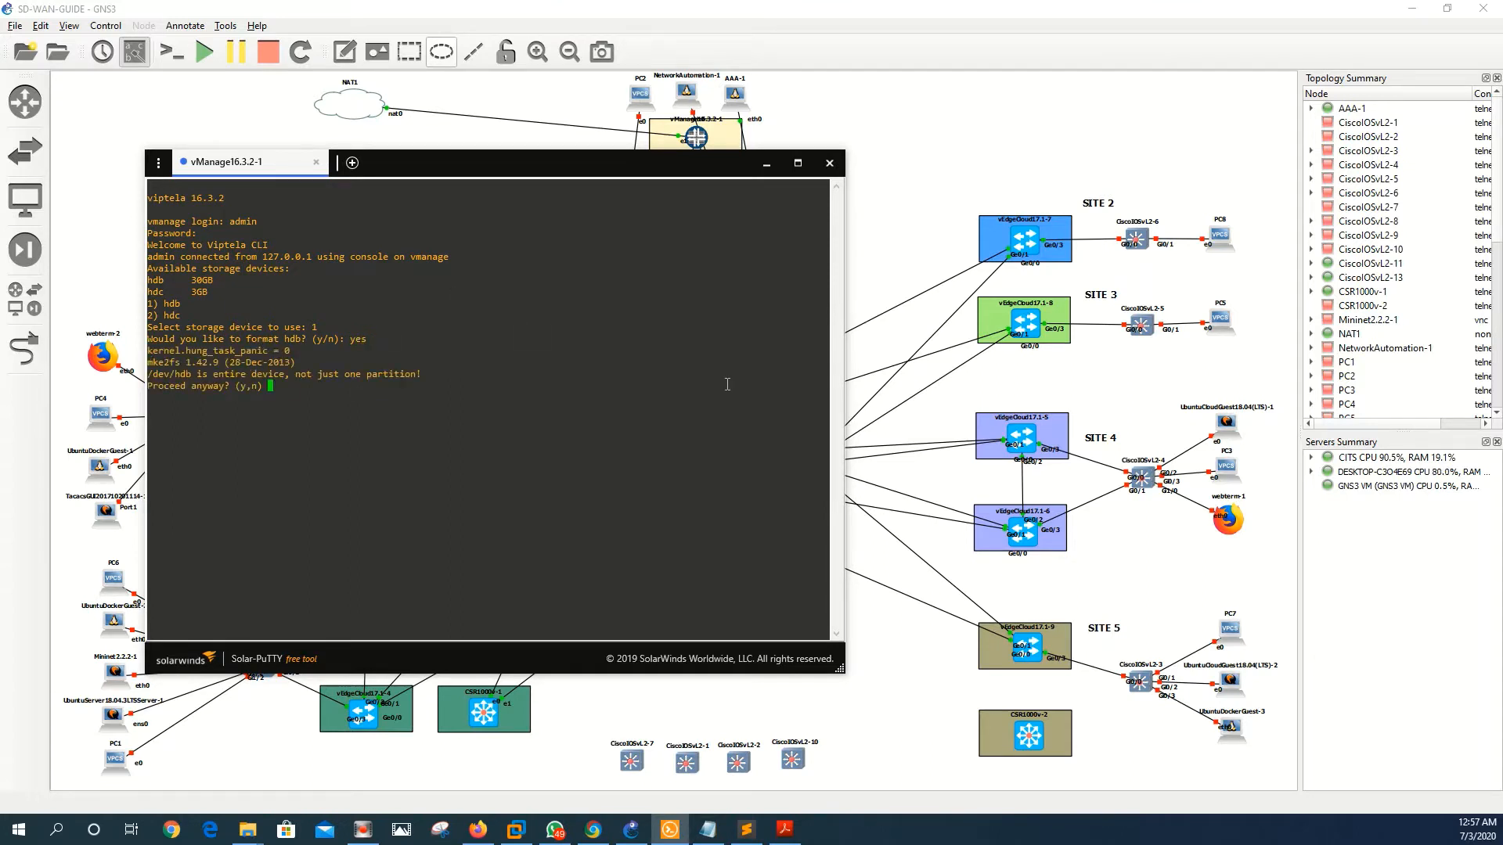
text(yes)
key(Return)
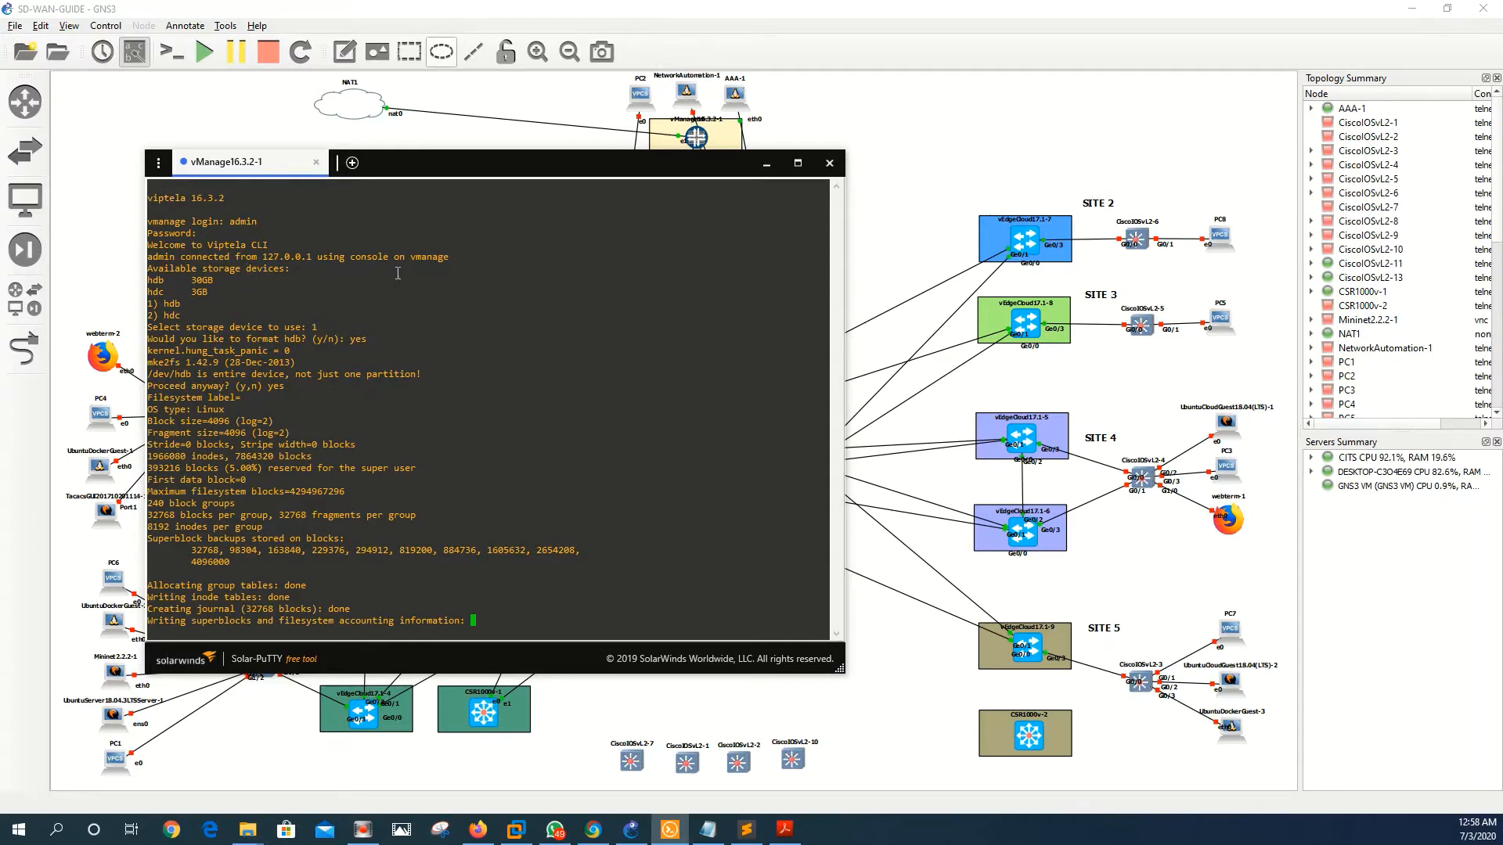
- Open a console session to the vEdgeCloud node and arrange the console window
drag(410, 164, 332, 160)
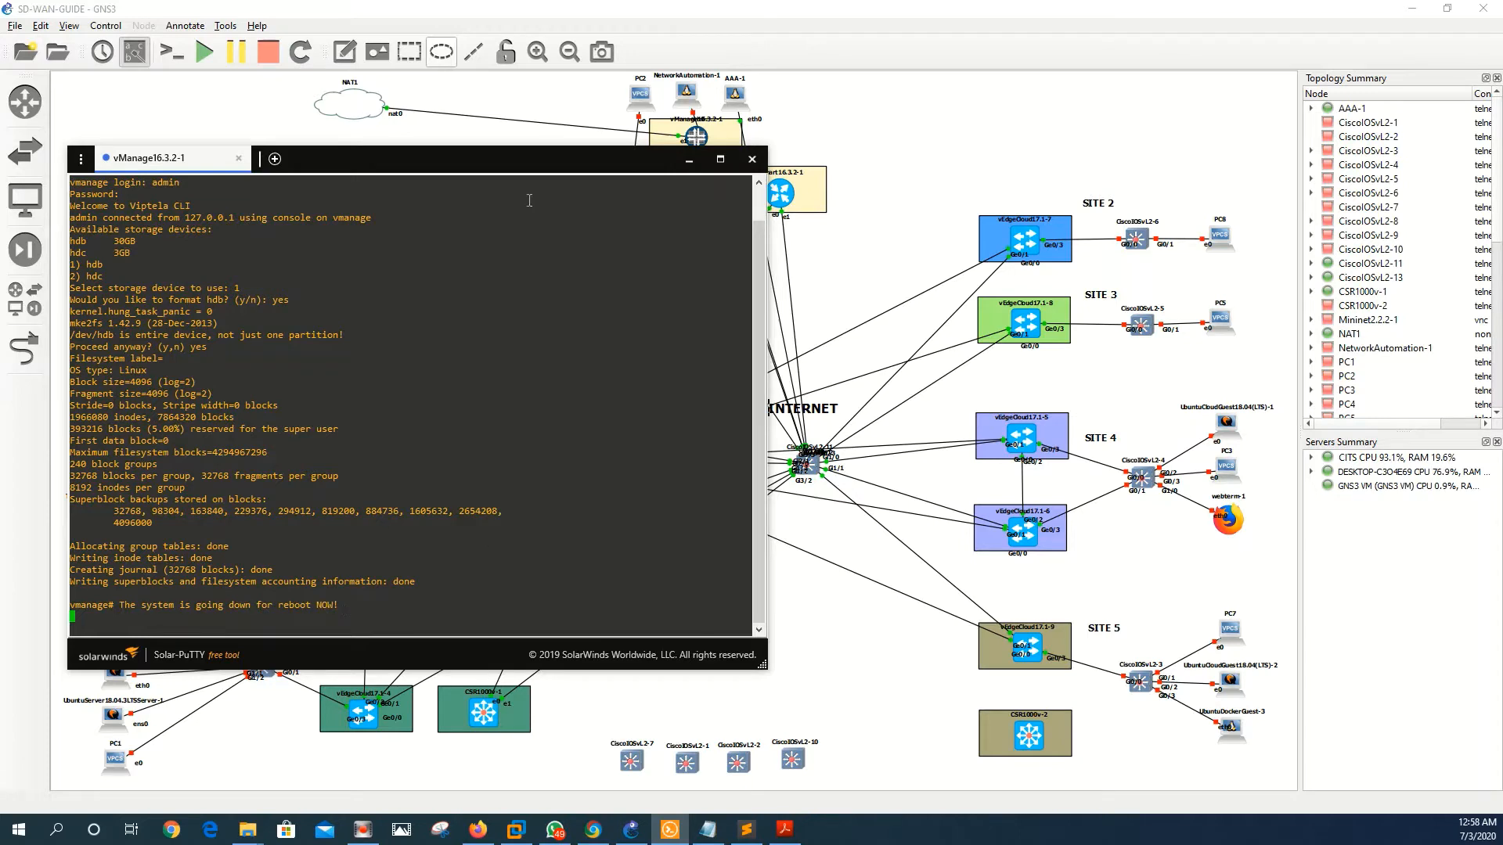
drag(490, 166, 858, 307)
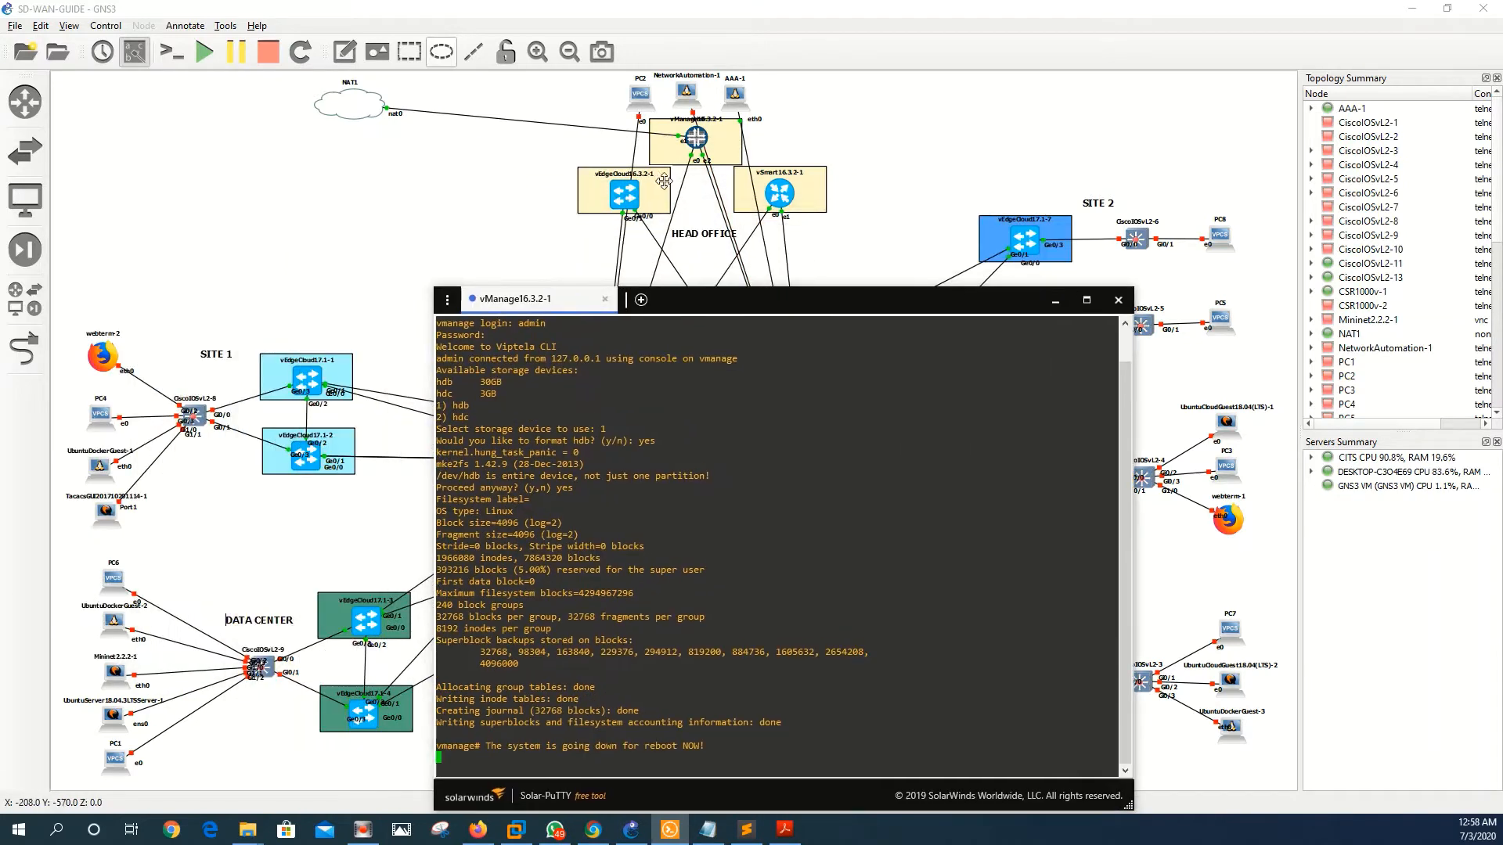
click(624, 196)
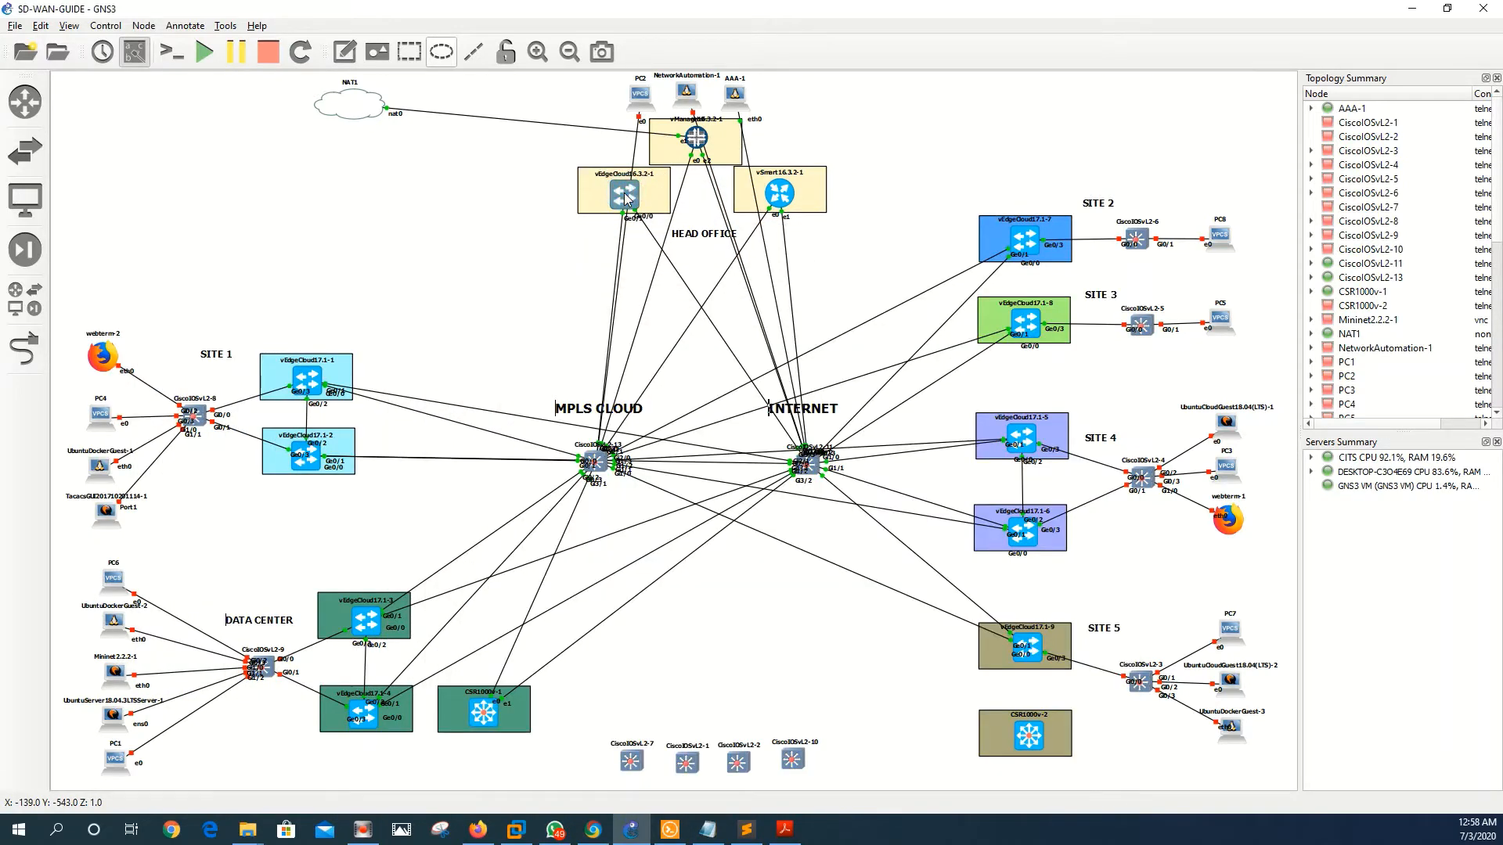
double_click(781, 195)
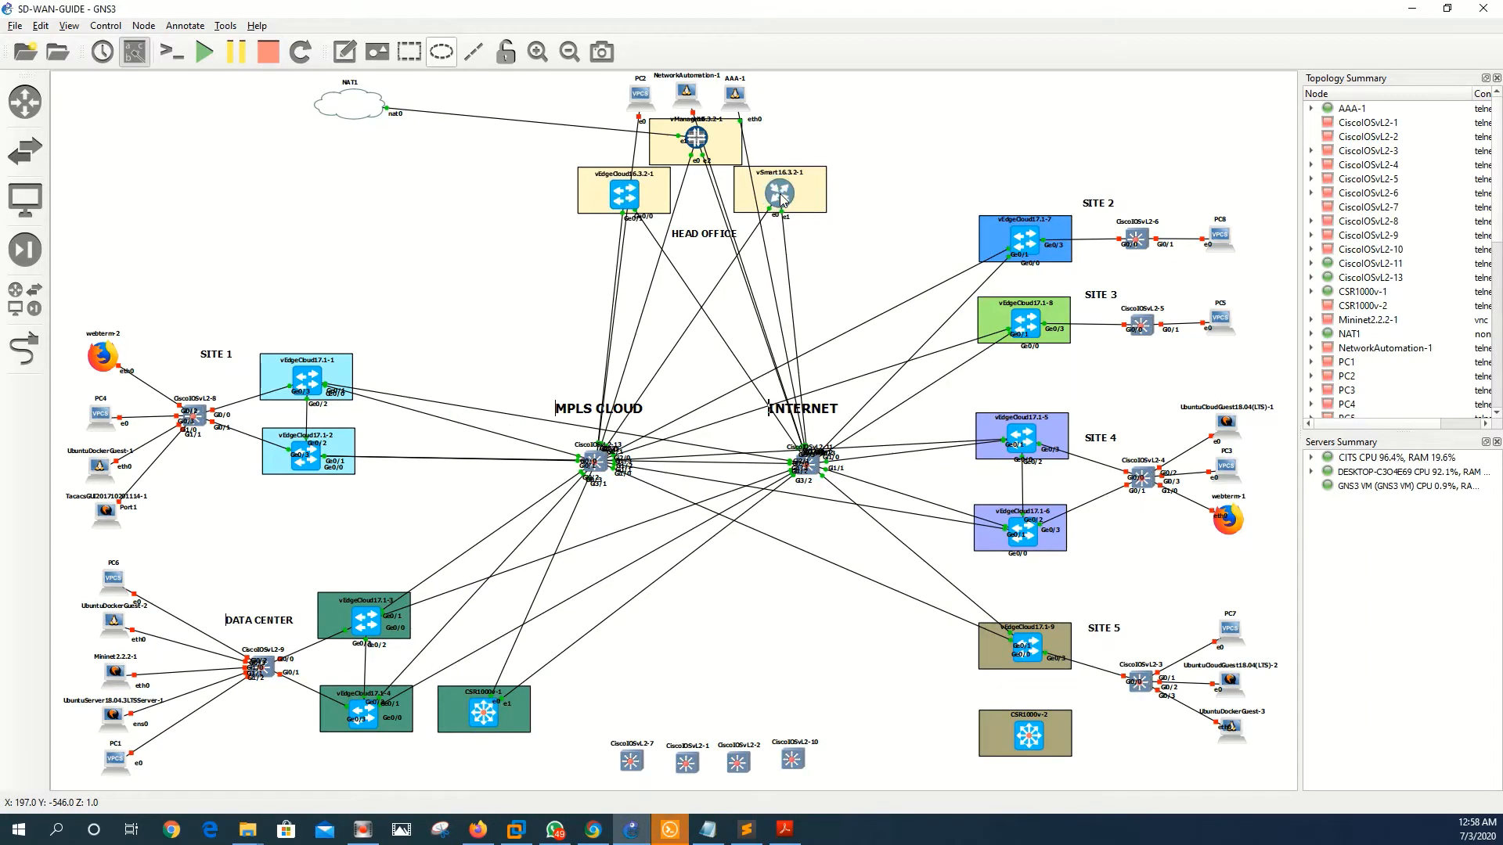
click(678, 829)
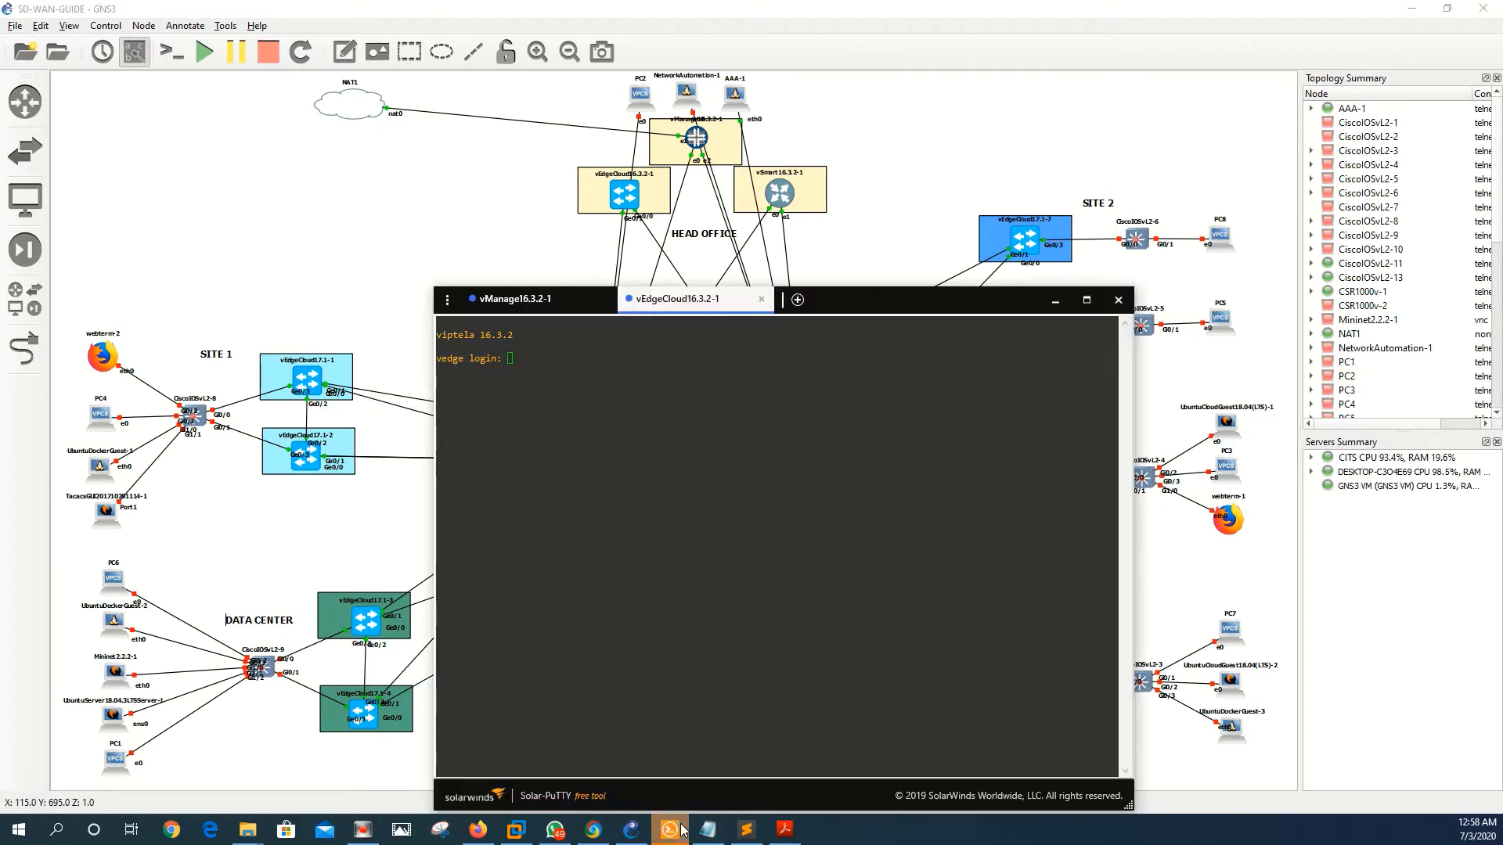
drag(876, 297, 529, 162)
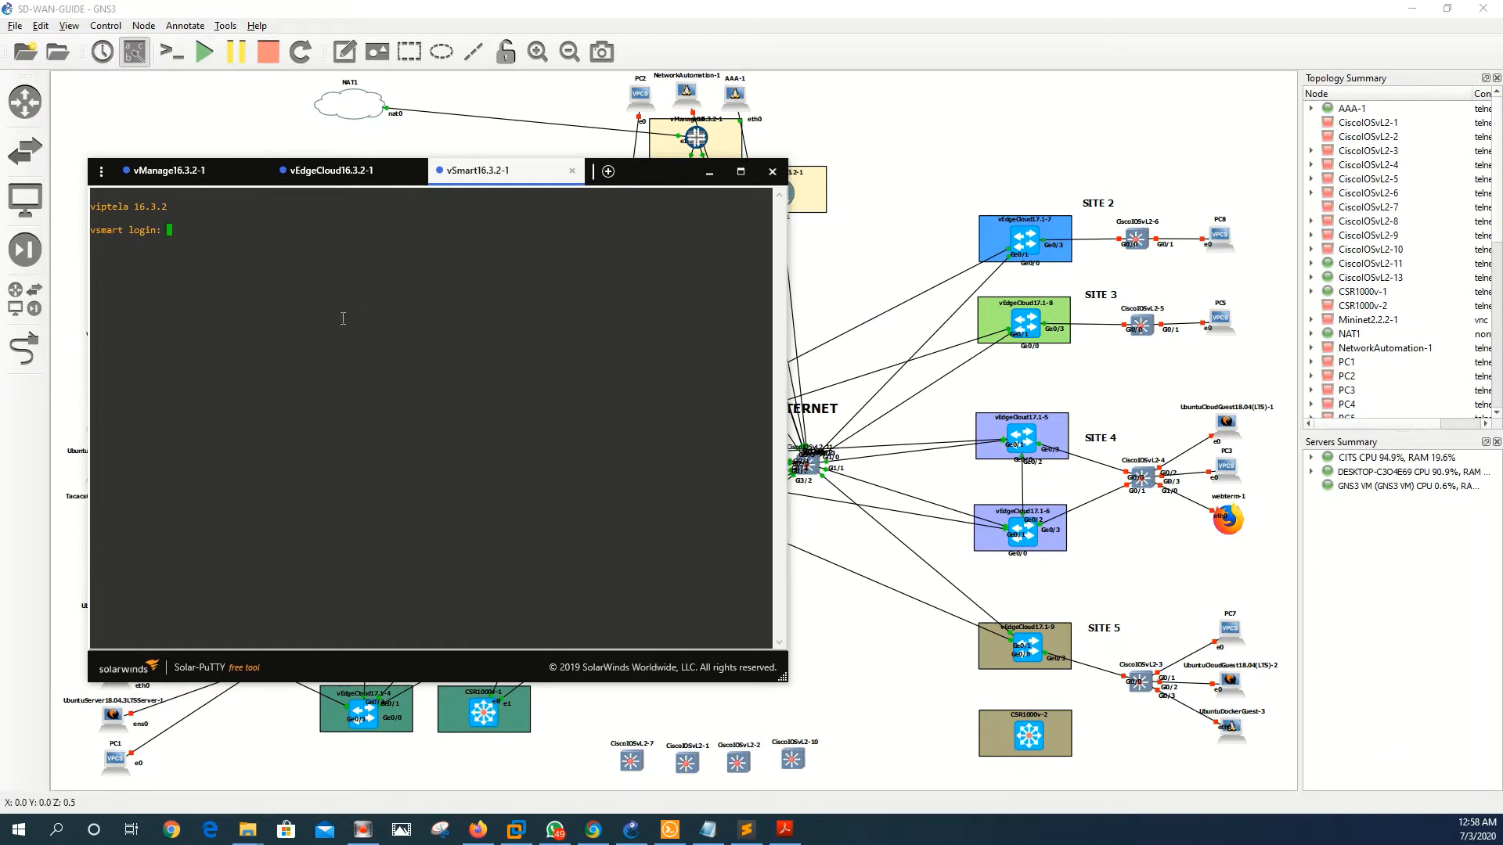
click(744, 831)
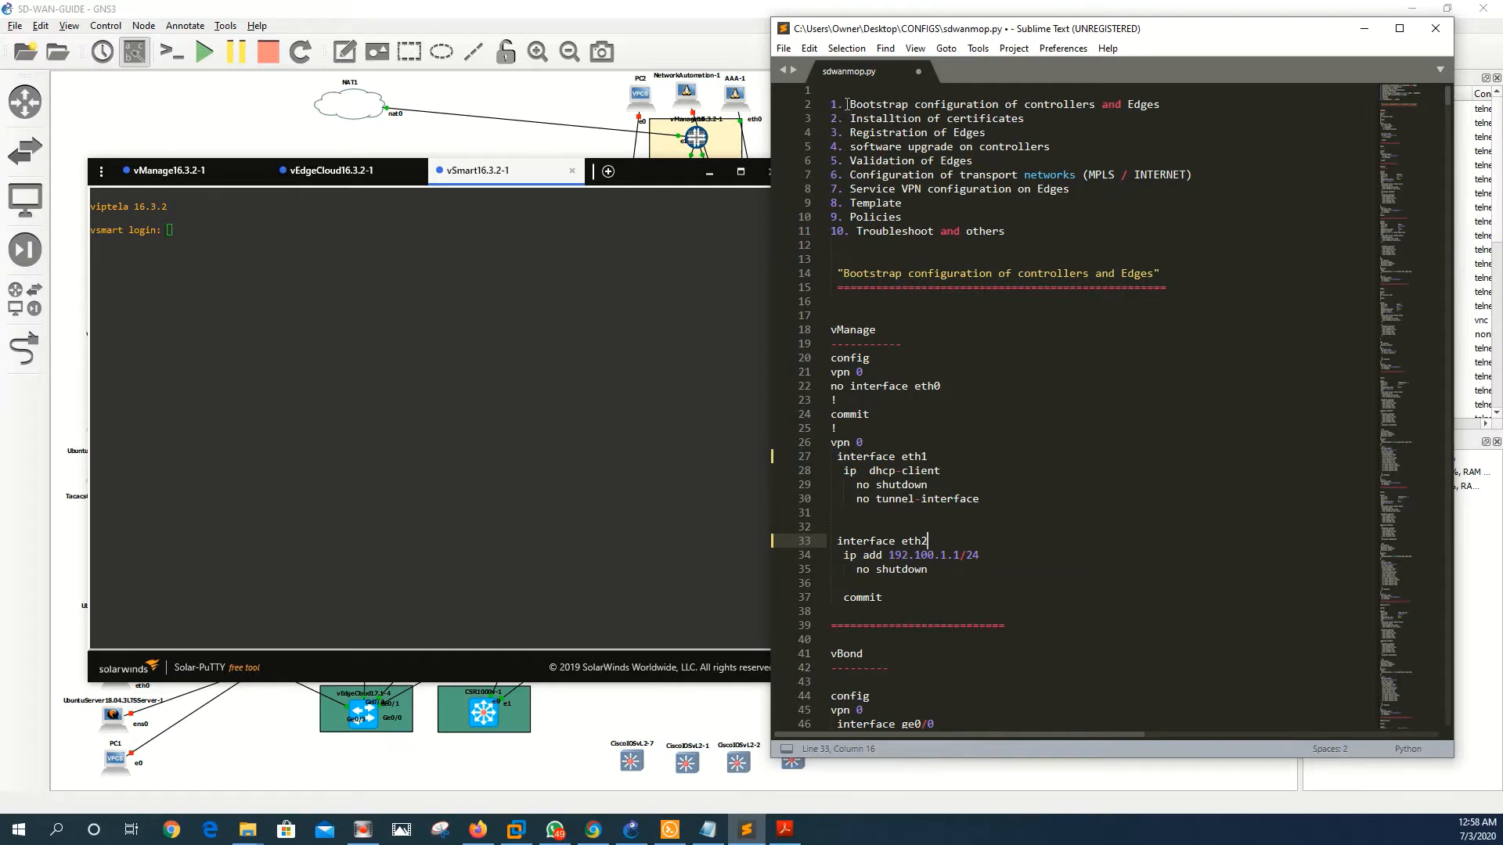
- Select the numbered topic list on lines 2–11 of sdwanmop.py, then return to the GNS3 topology
drag(831, 104, 1005, 228)
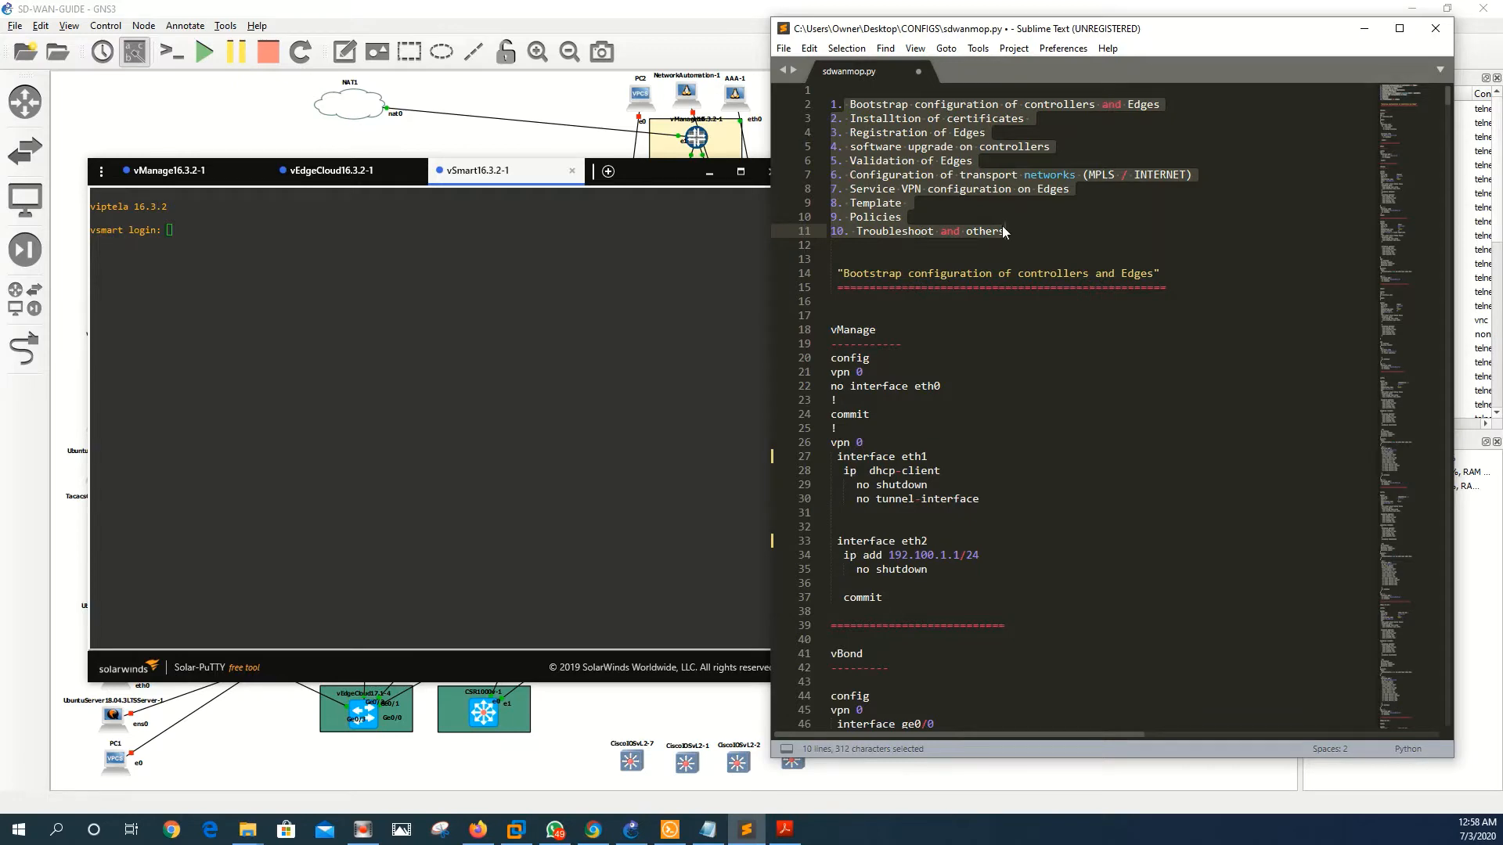
click(561, 704)
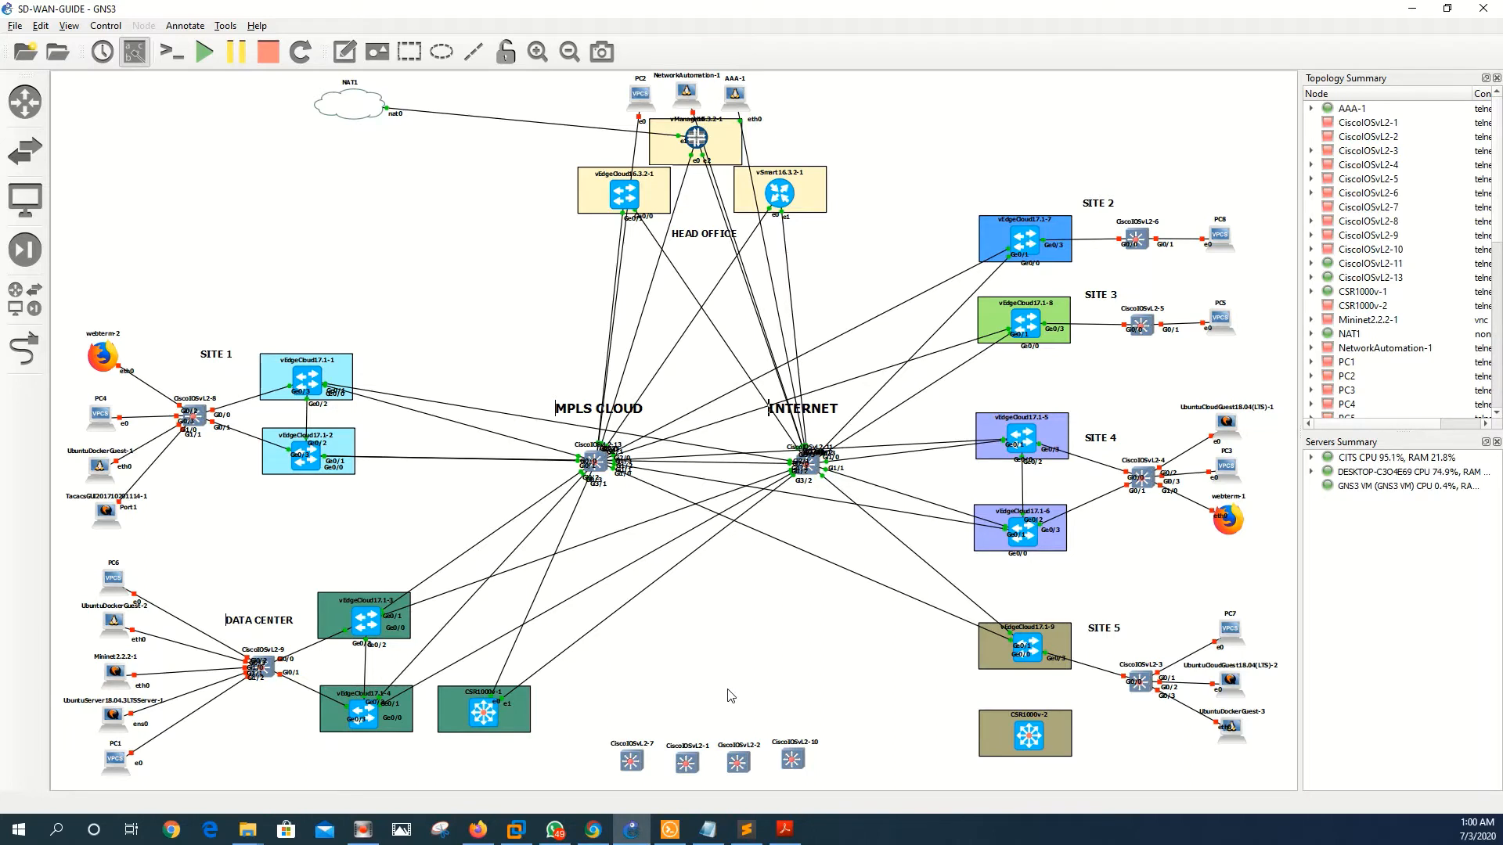
- Give CSR1000v-2 six Intel 82544GC network adapters in its node configuration
right_click(1025, 747)
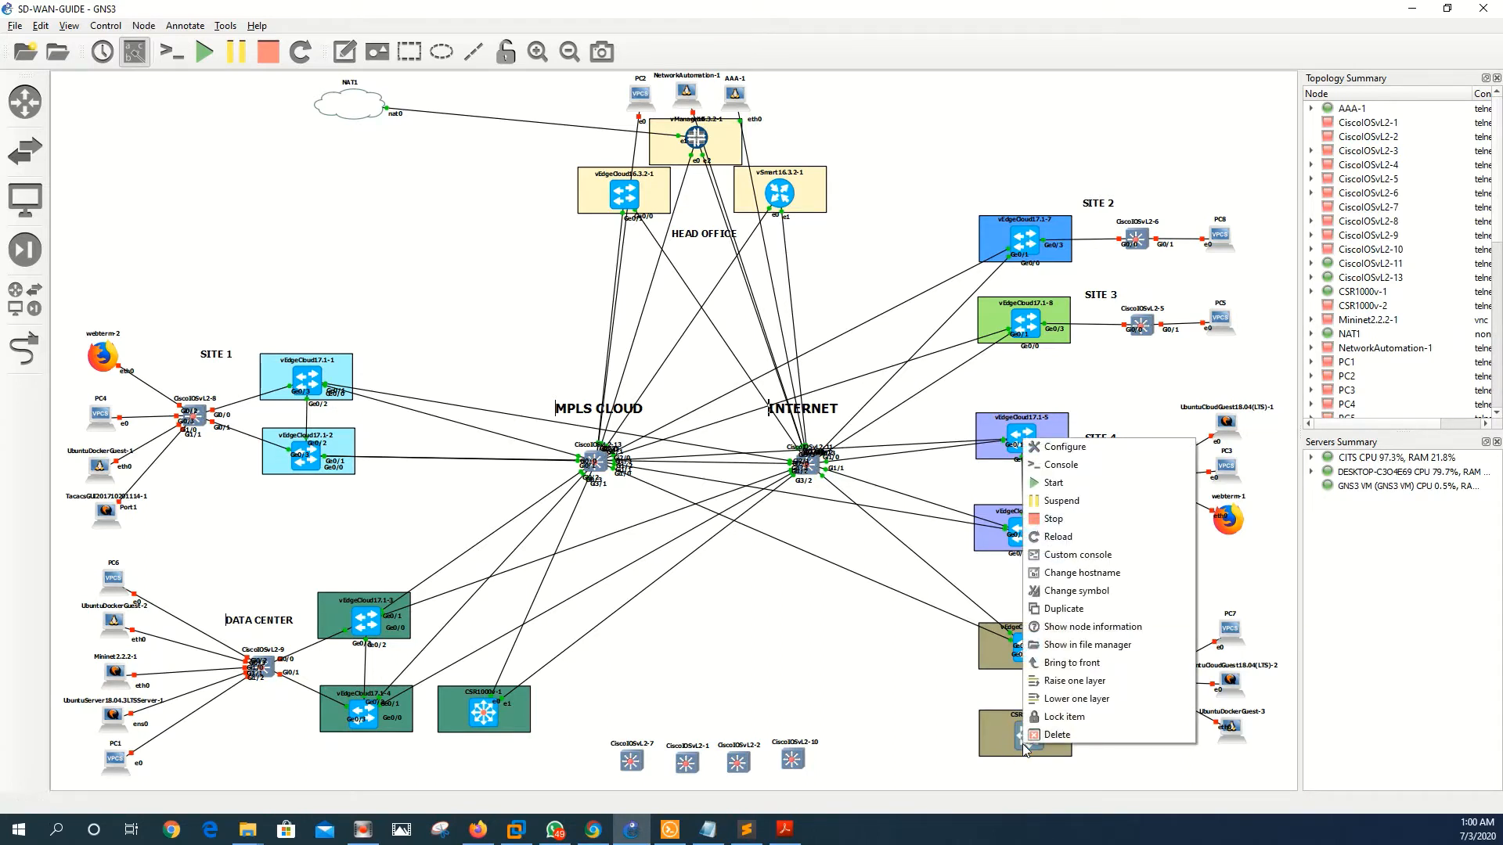
click(1058, 446)
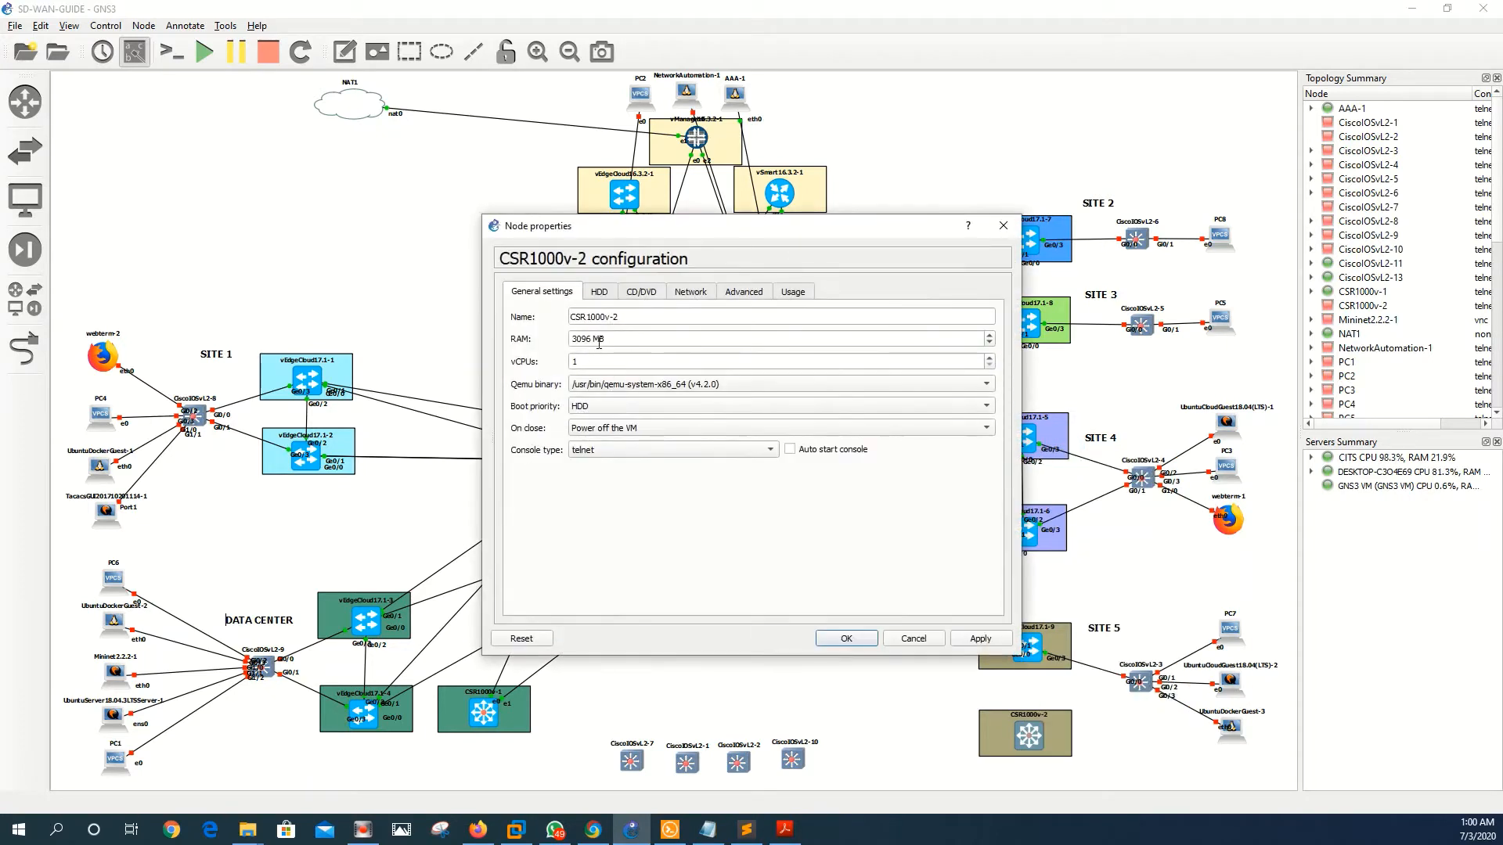
drag(590, 339, 569, 335)
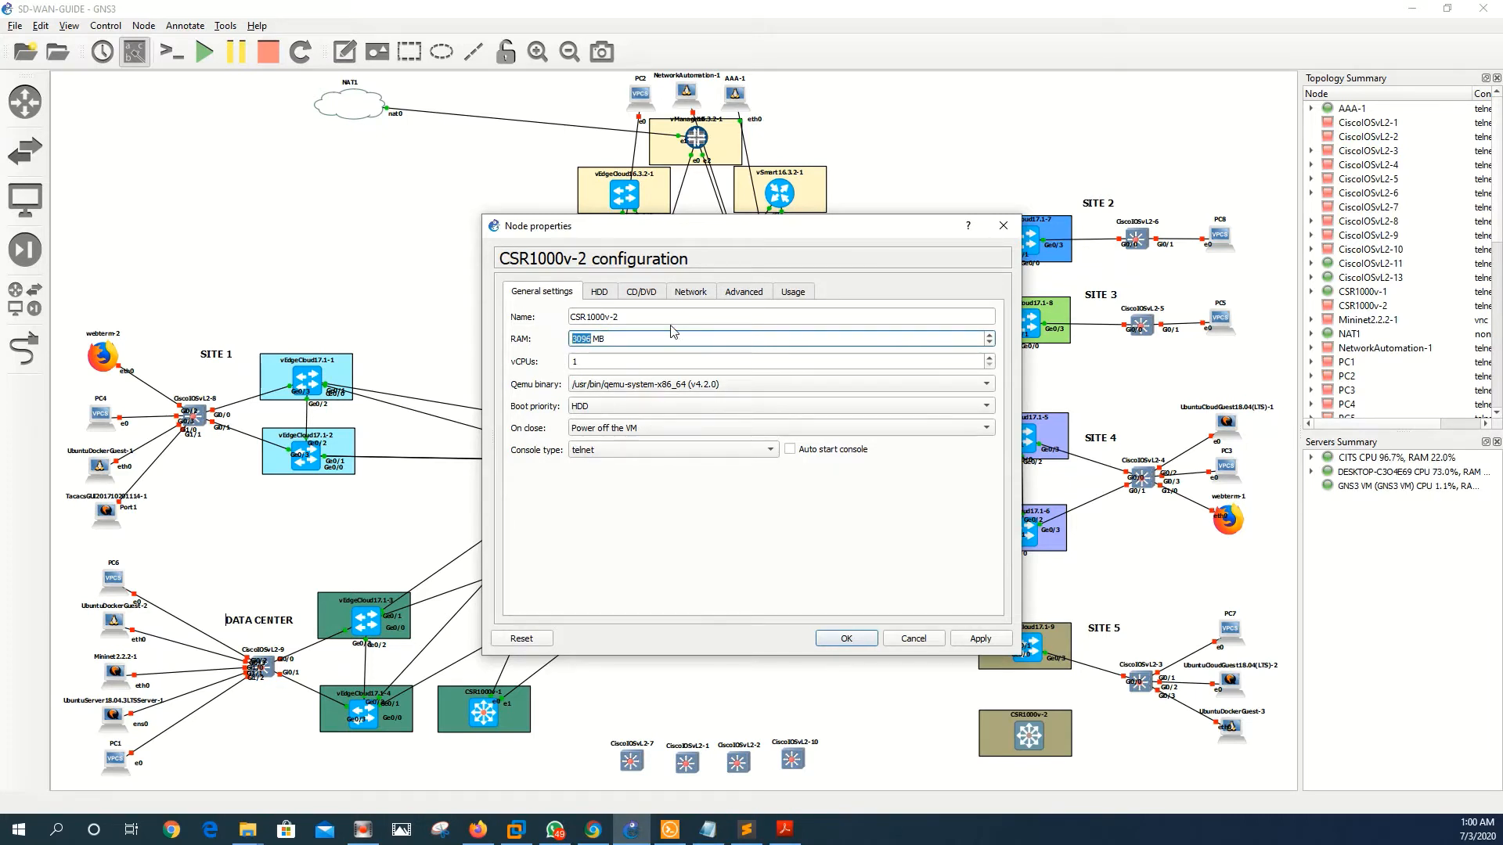
click(688, 291)
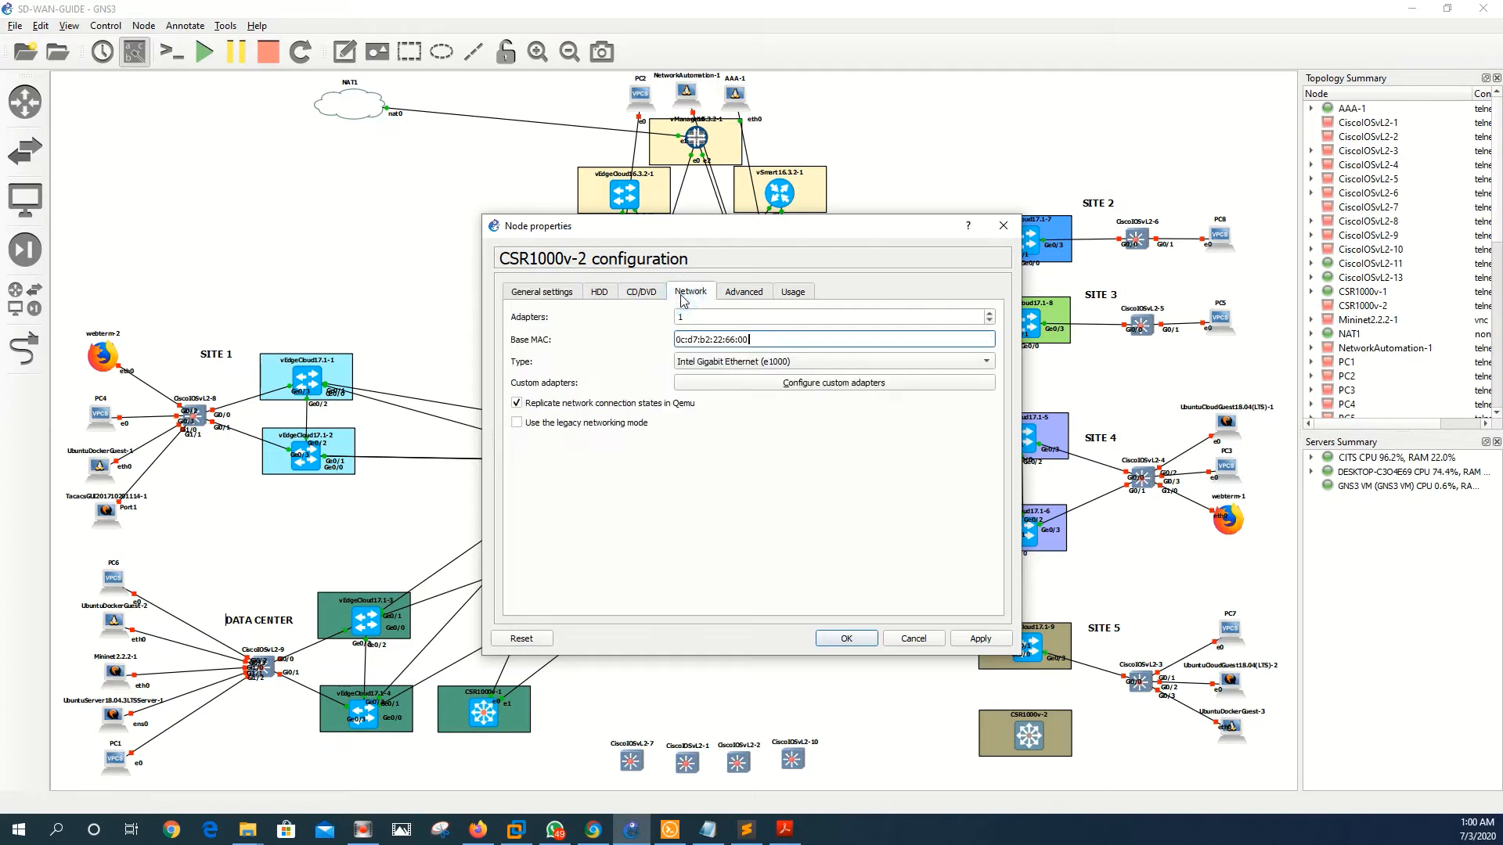
click(987, 313)
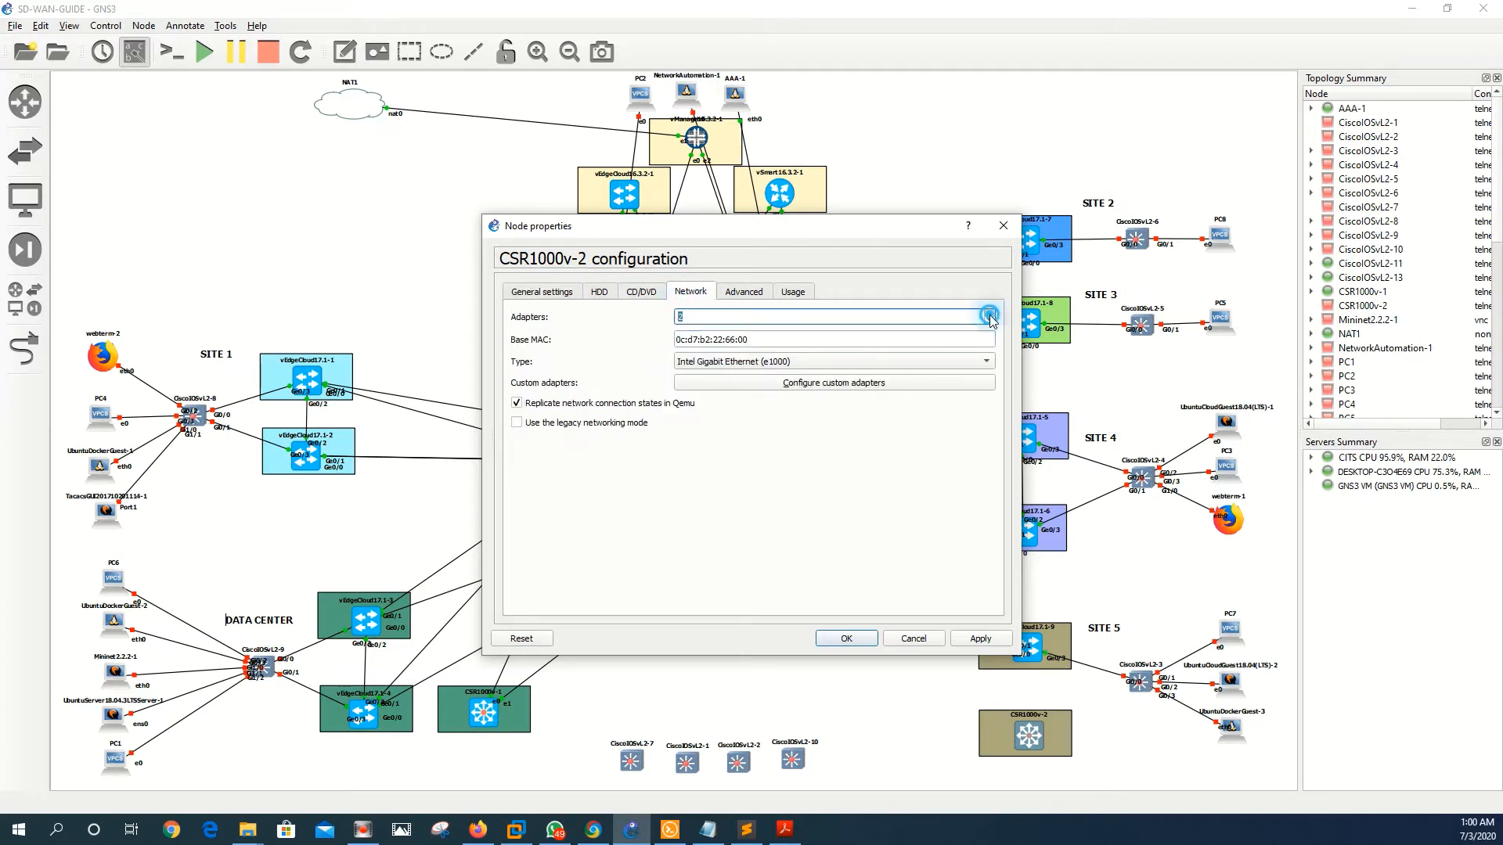
click(989, 313)
click(989, 313)
click(989, 314)
click(983, 367)
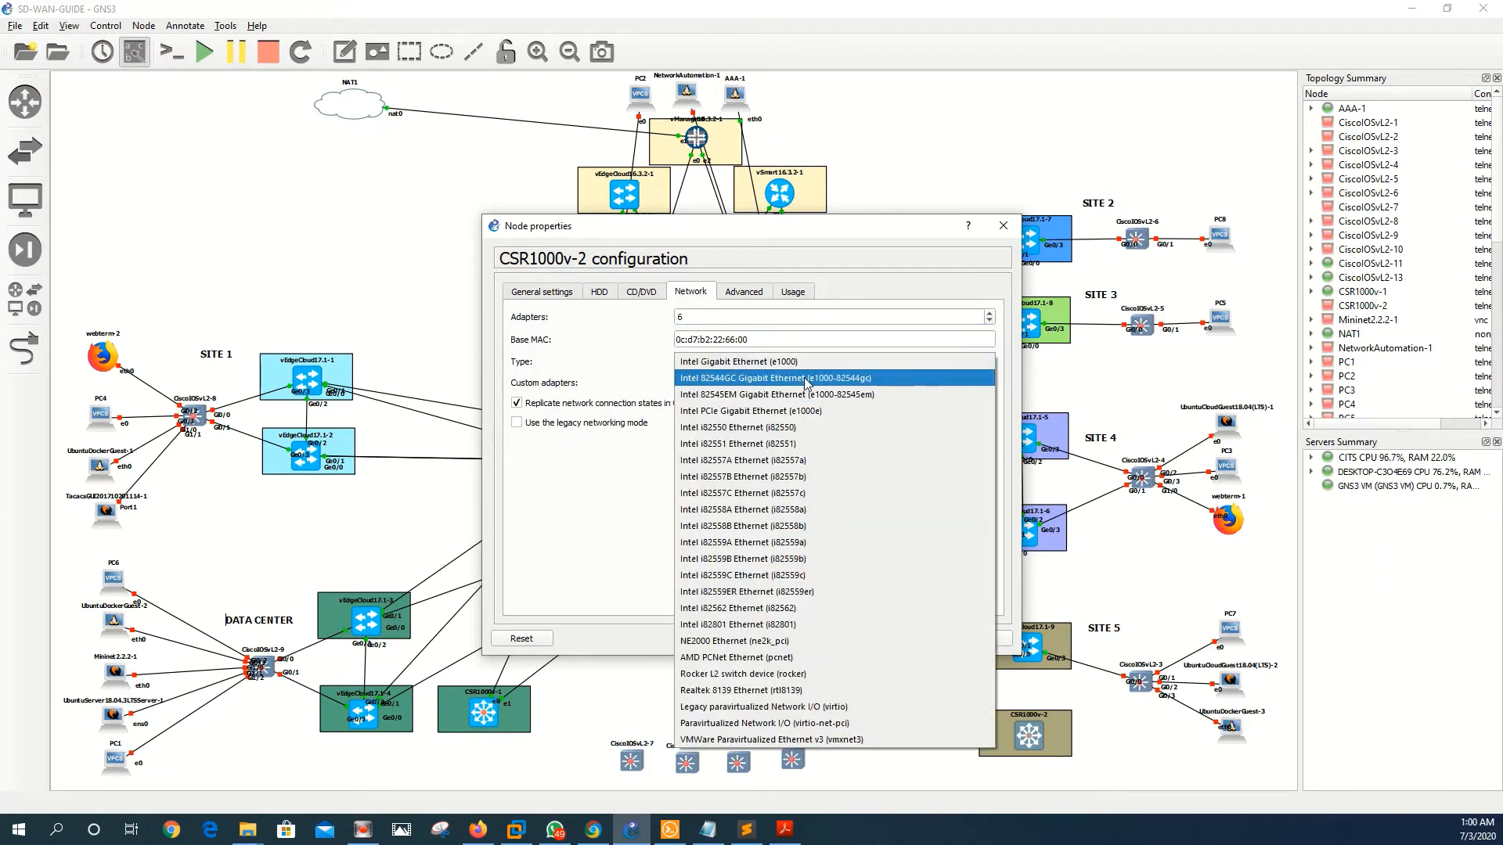
click(806, 379)
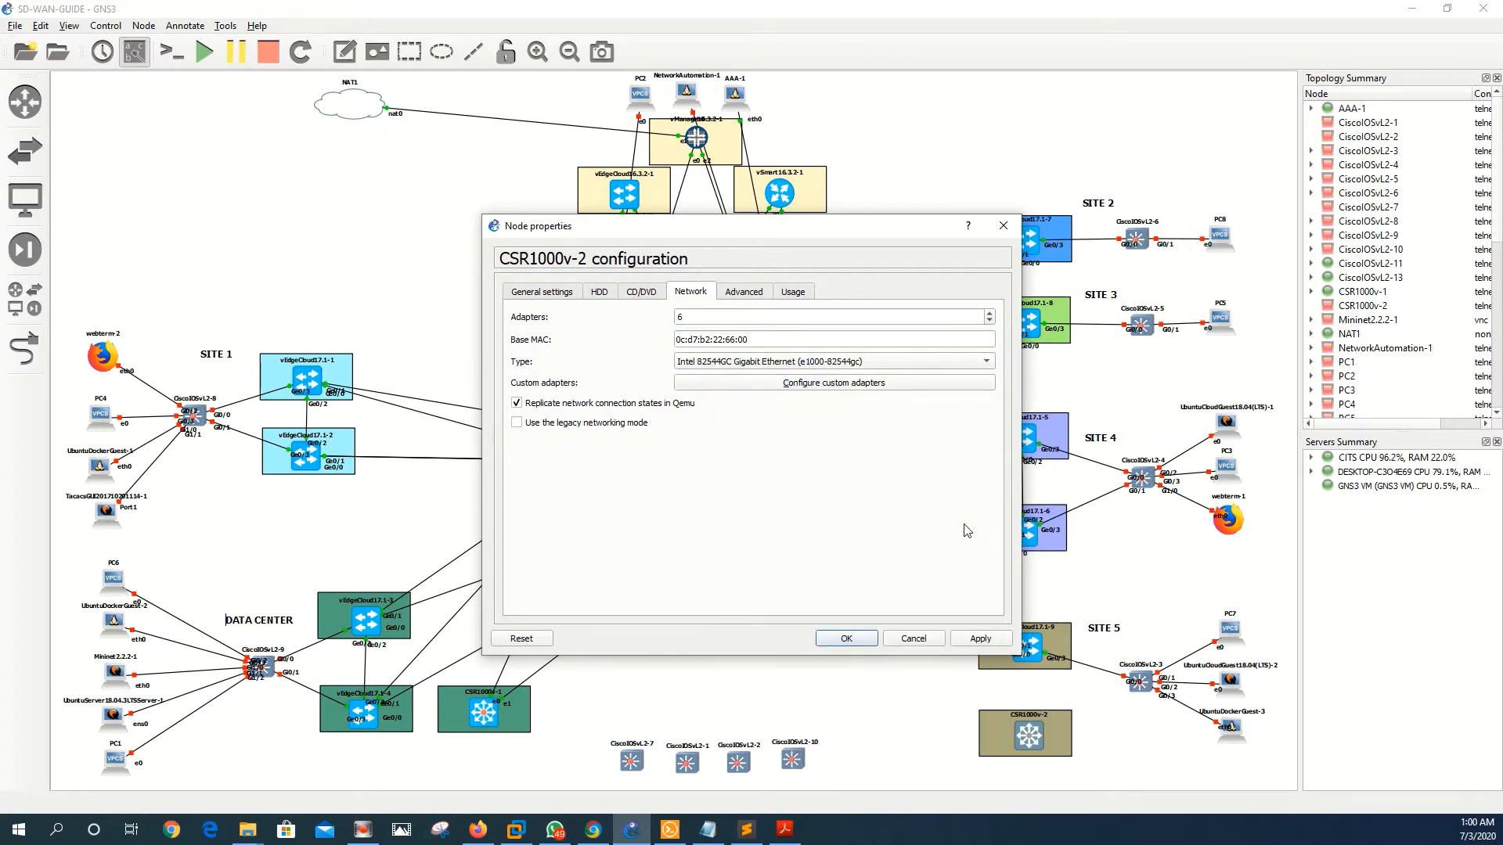
click(989, 638)
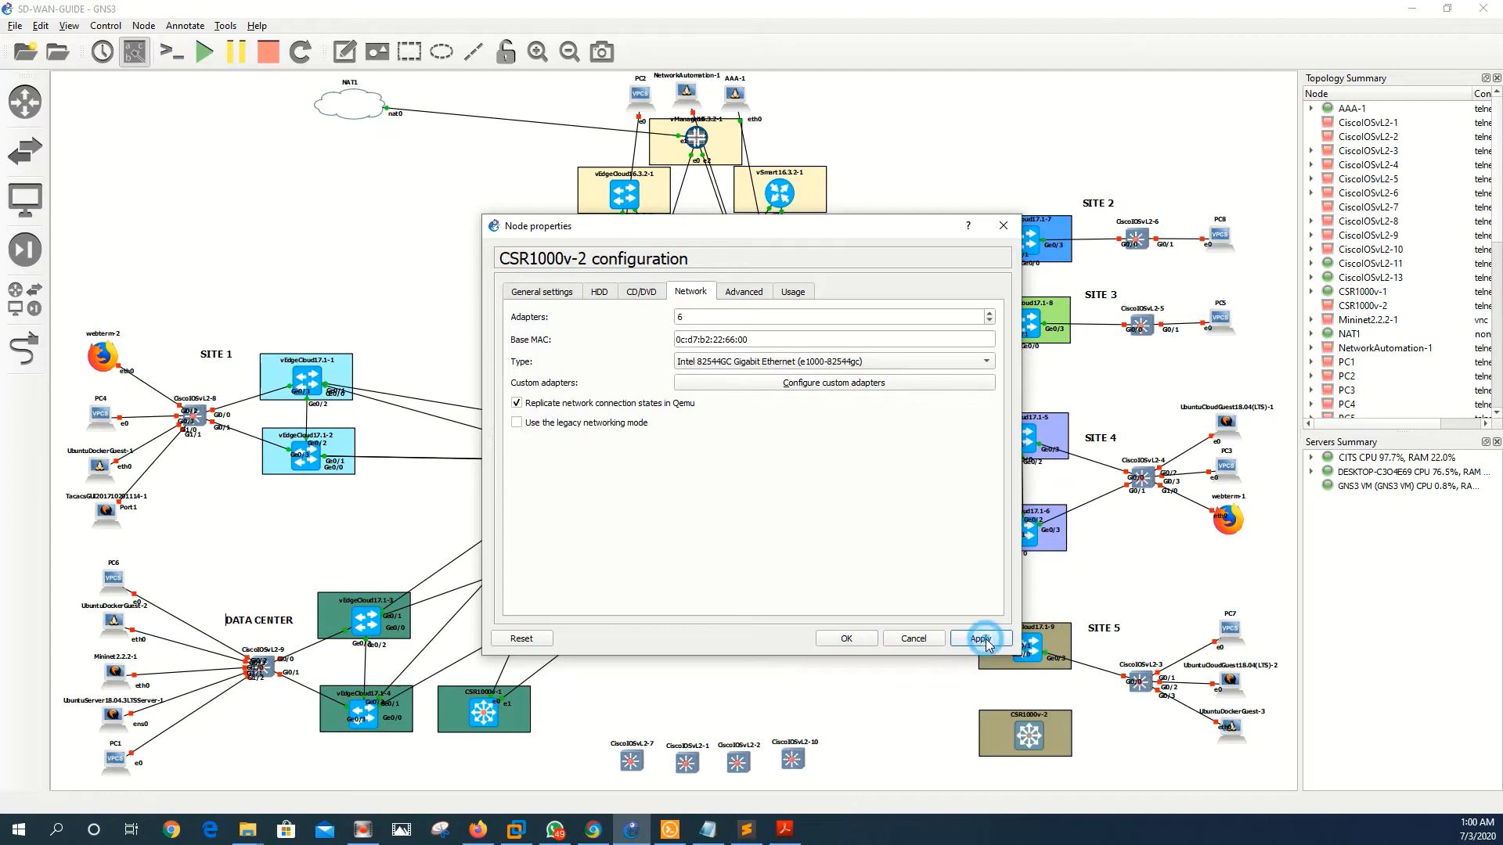
- Set custom Adapters 0–5 on CSR1000v-2 to vmxnet3 and save the node properties
click(806, 384)
click(764, 307)
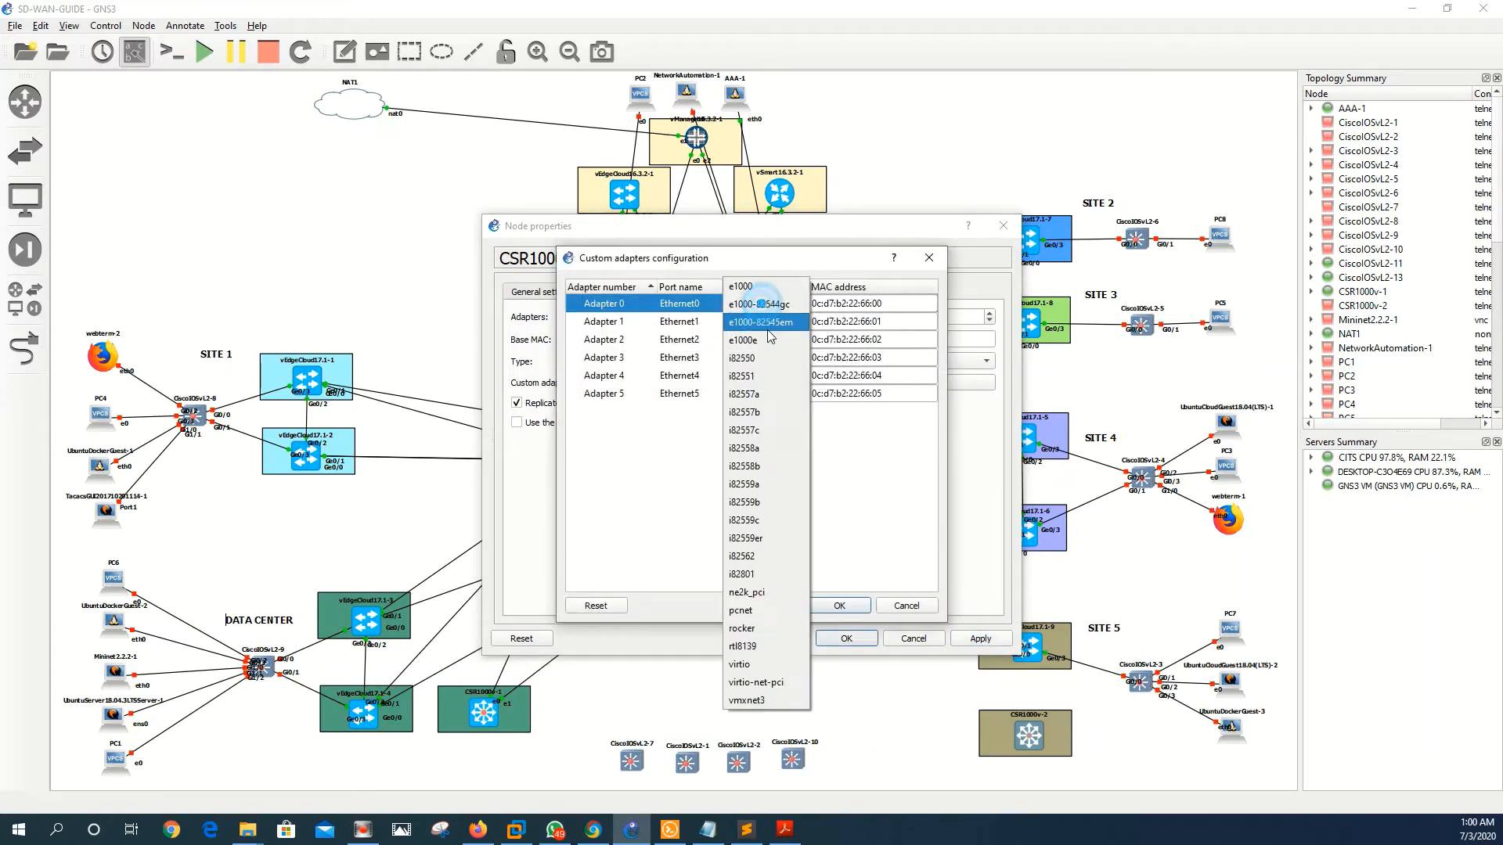
click(767, 699)
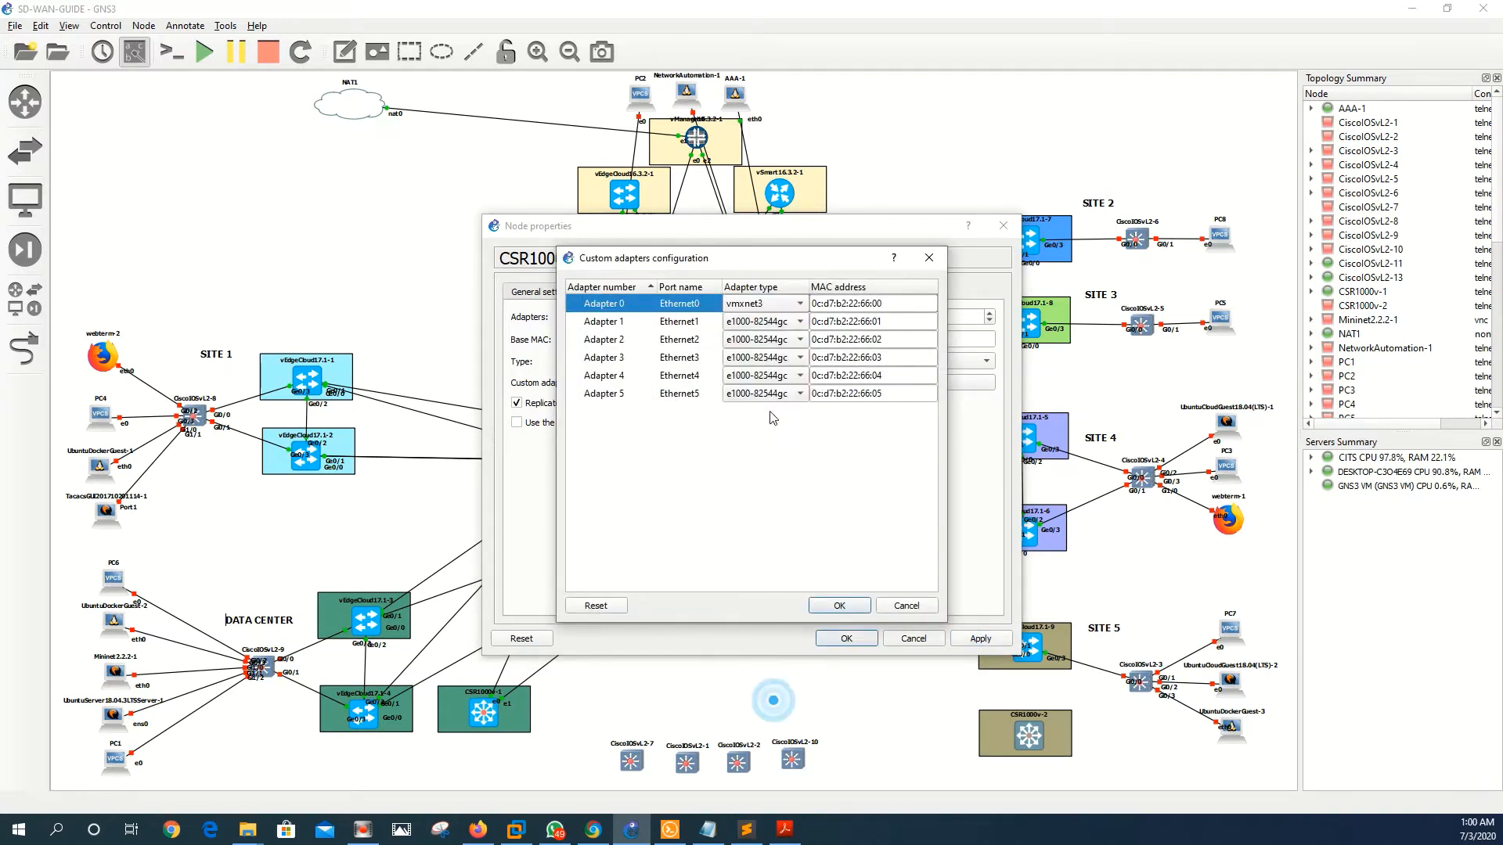
click(757, 324)
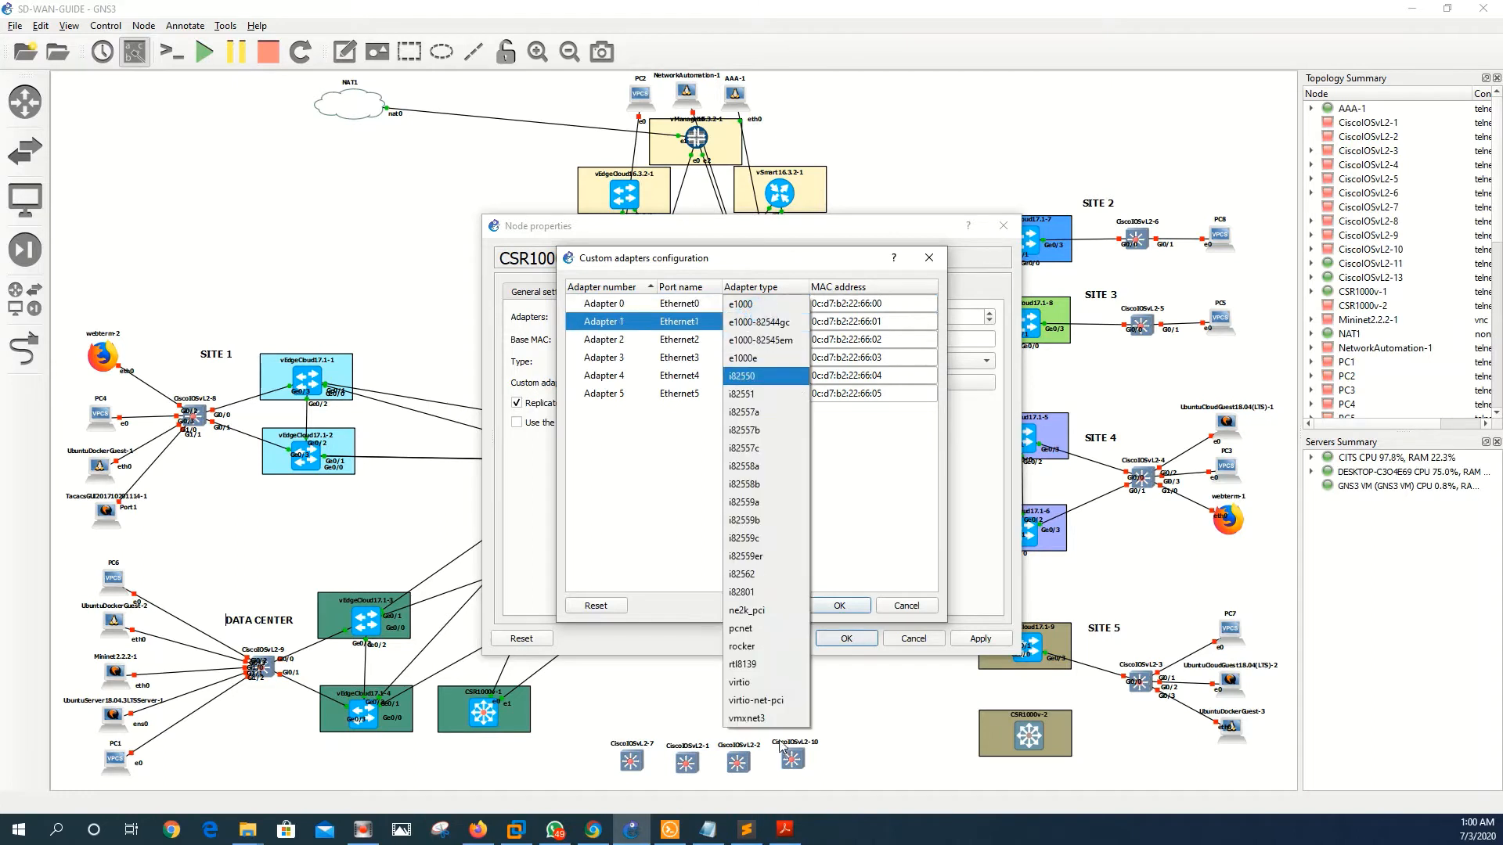
click(765, 720)
click(753, 342)
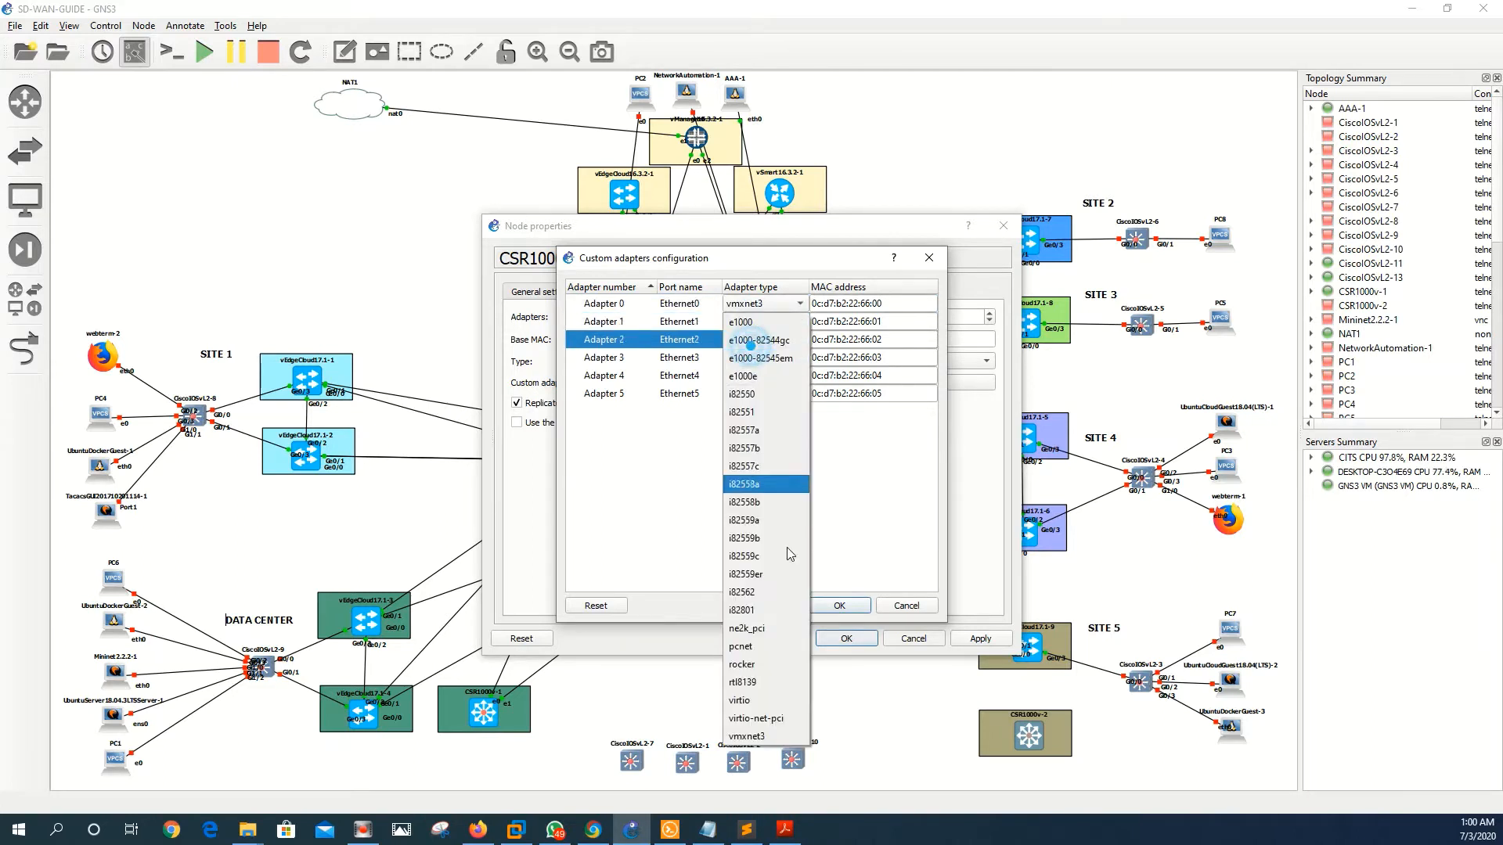
click(762, 736)
click(747, 355)
click(775, 754)
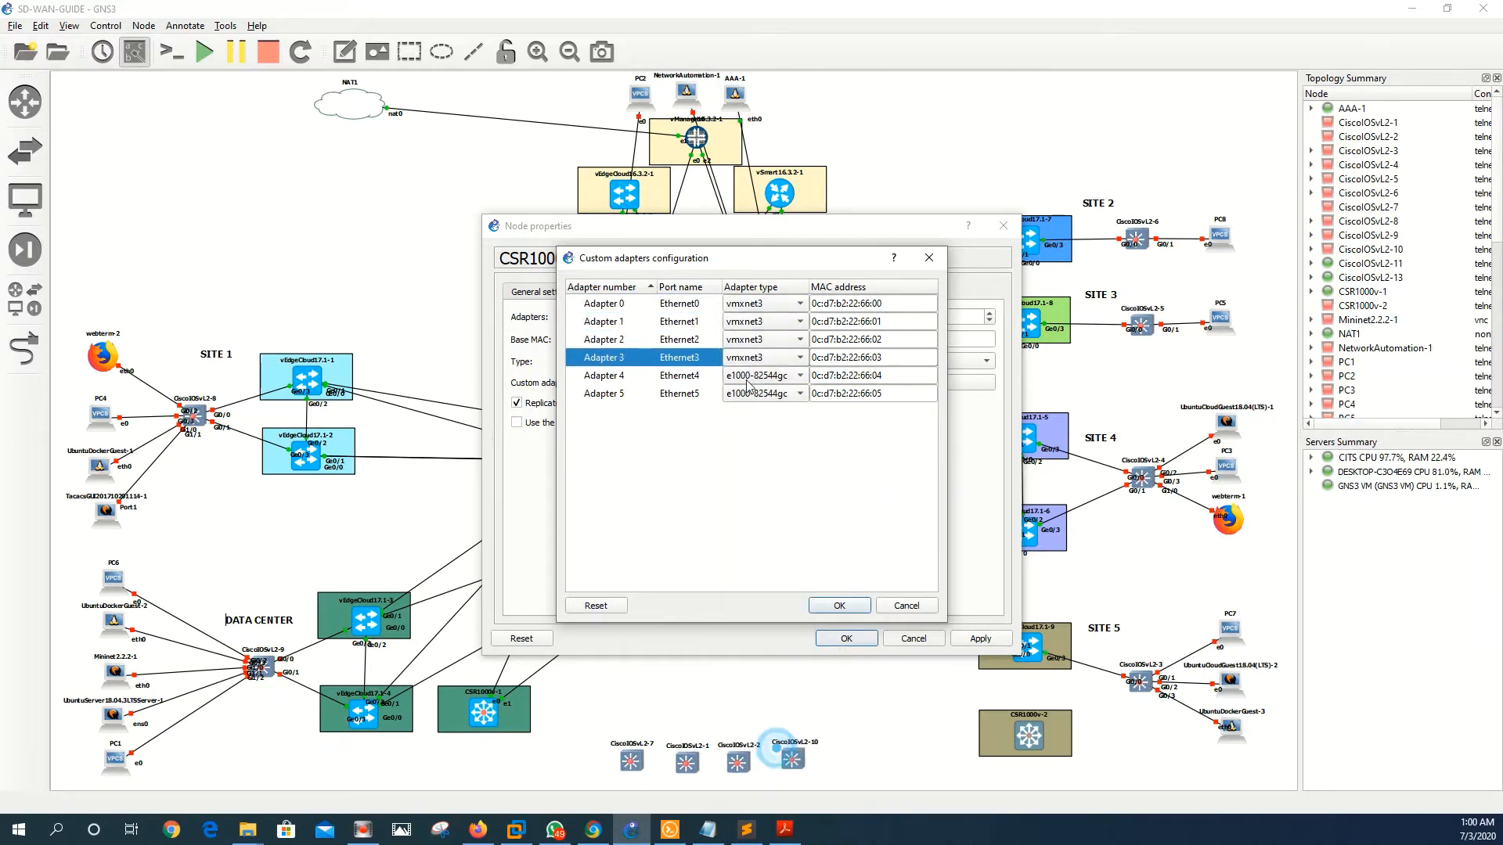
click(748, 375)
click(747, 772)
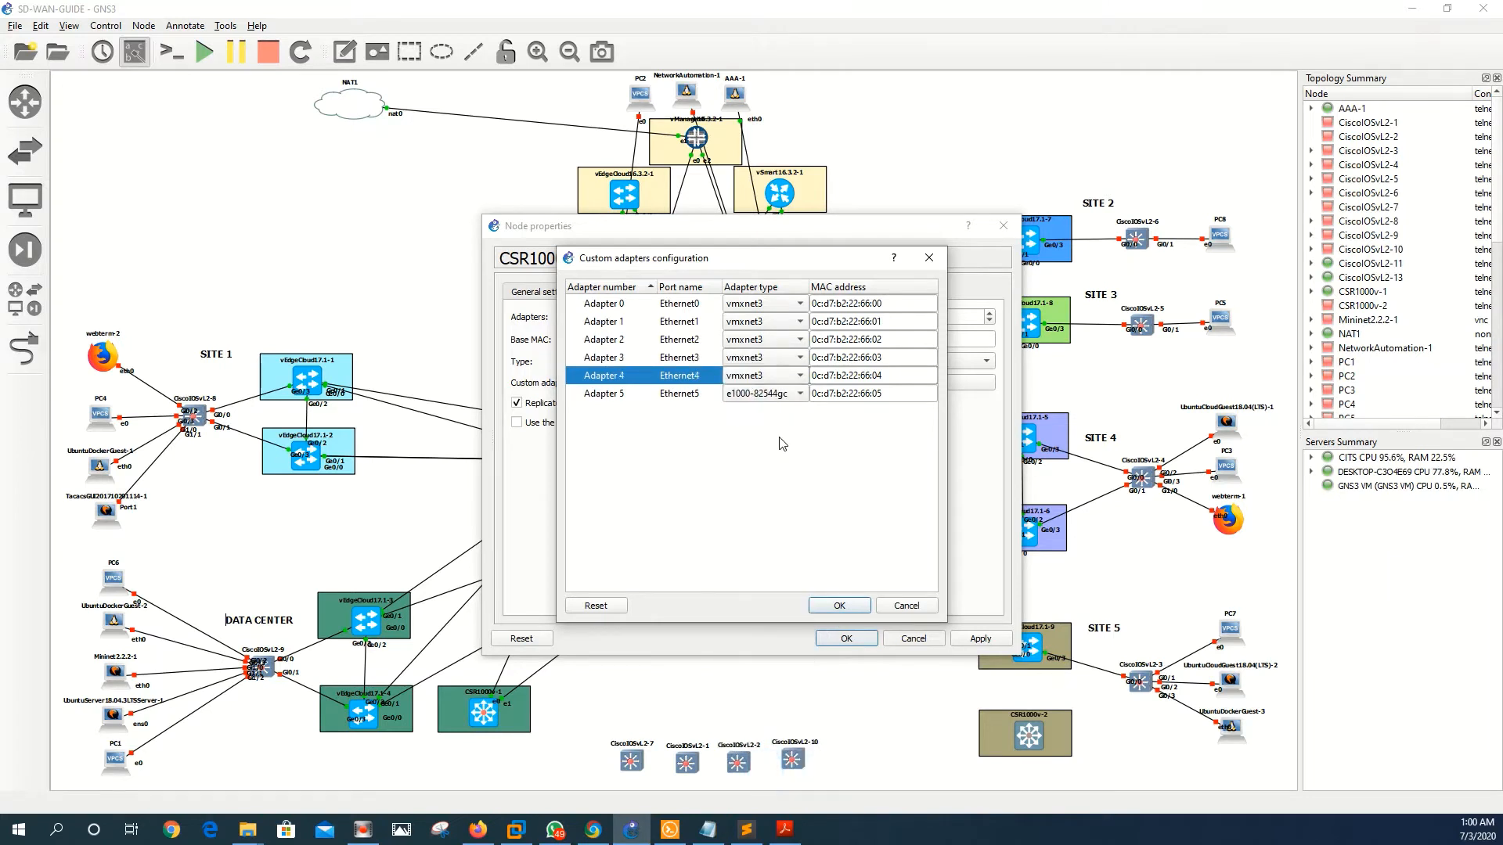
click(775, 394)
click(748, 789)
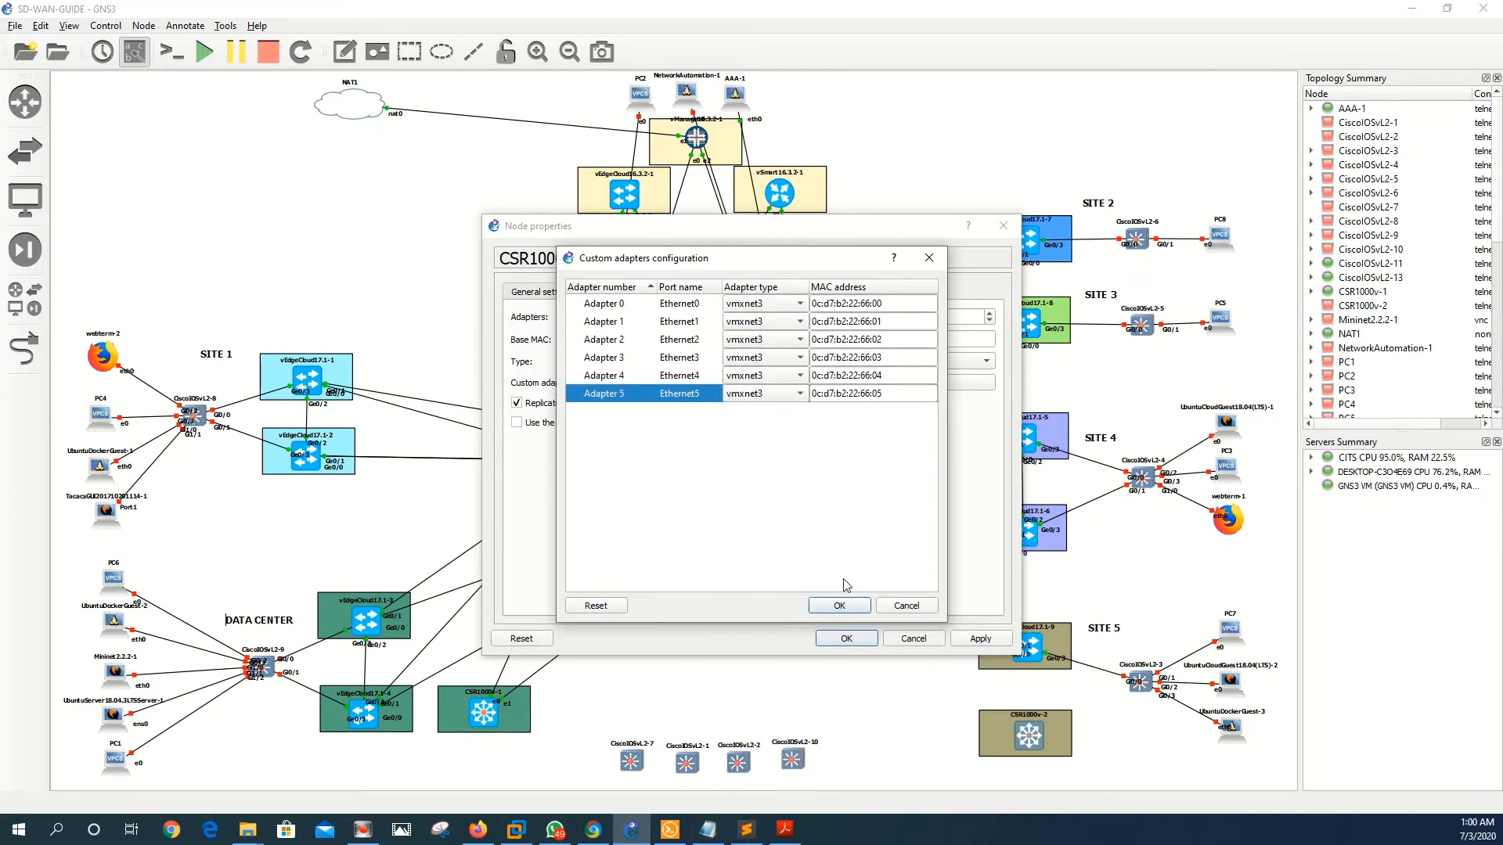
click(839, 606)
click(980, 638)
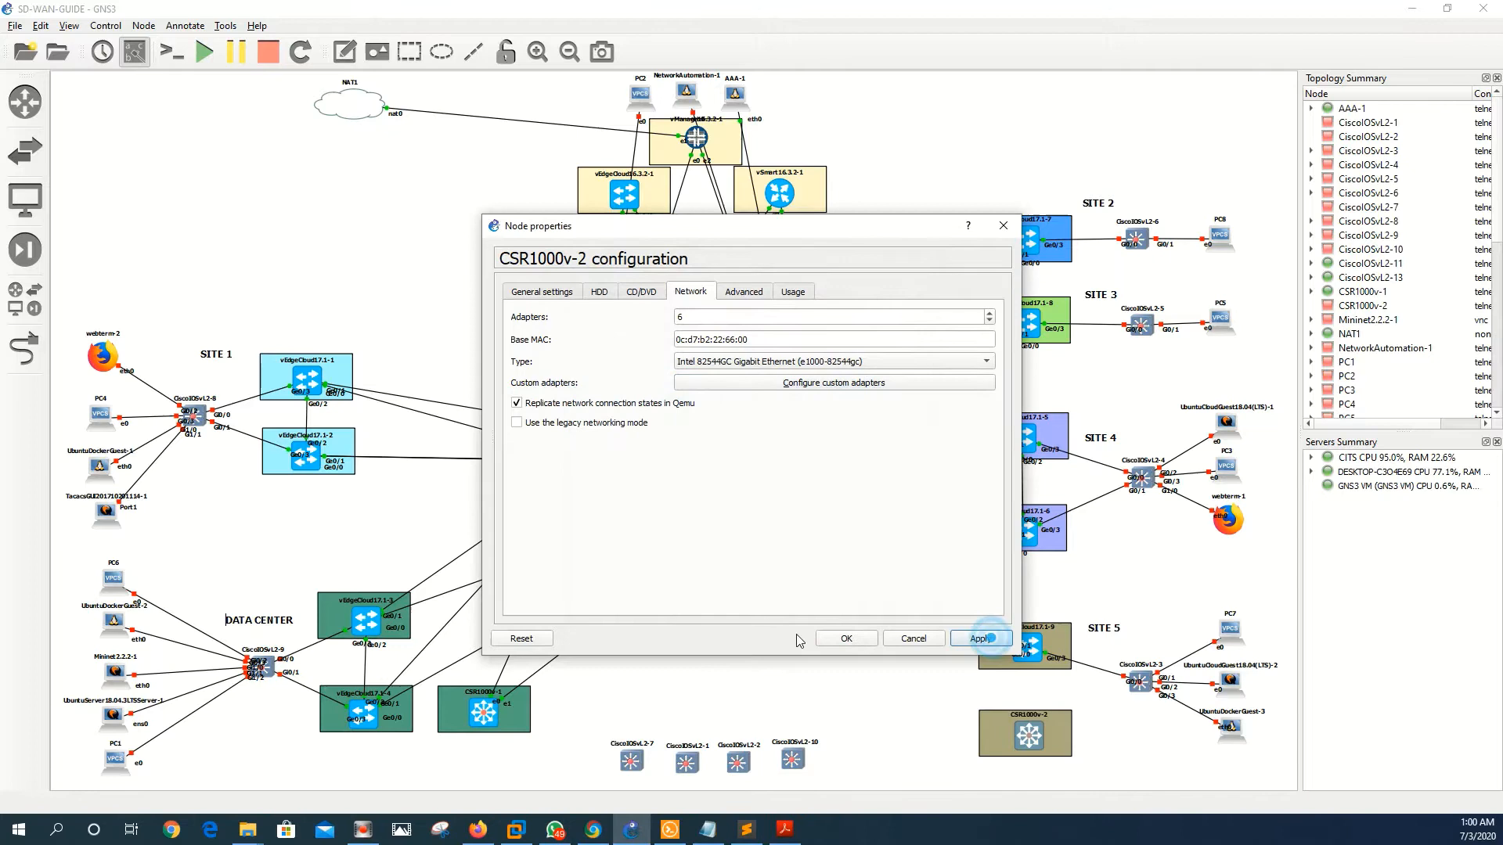
click(849, 640)
click(25, 349)
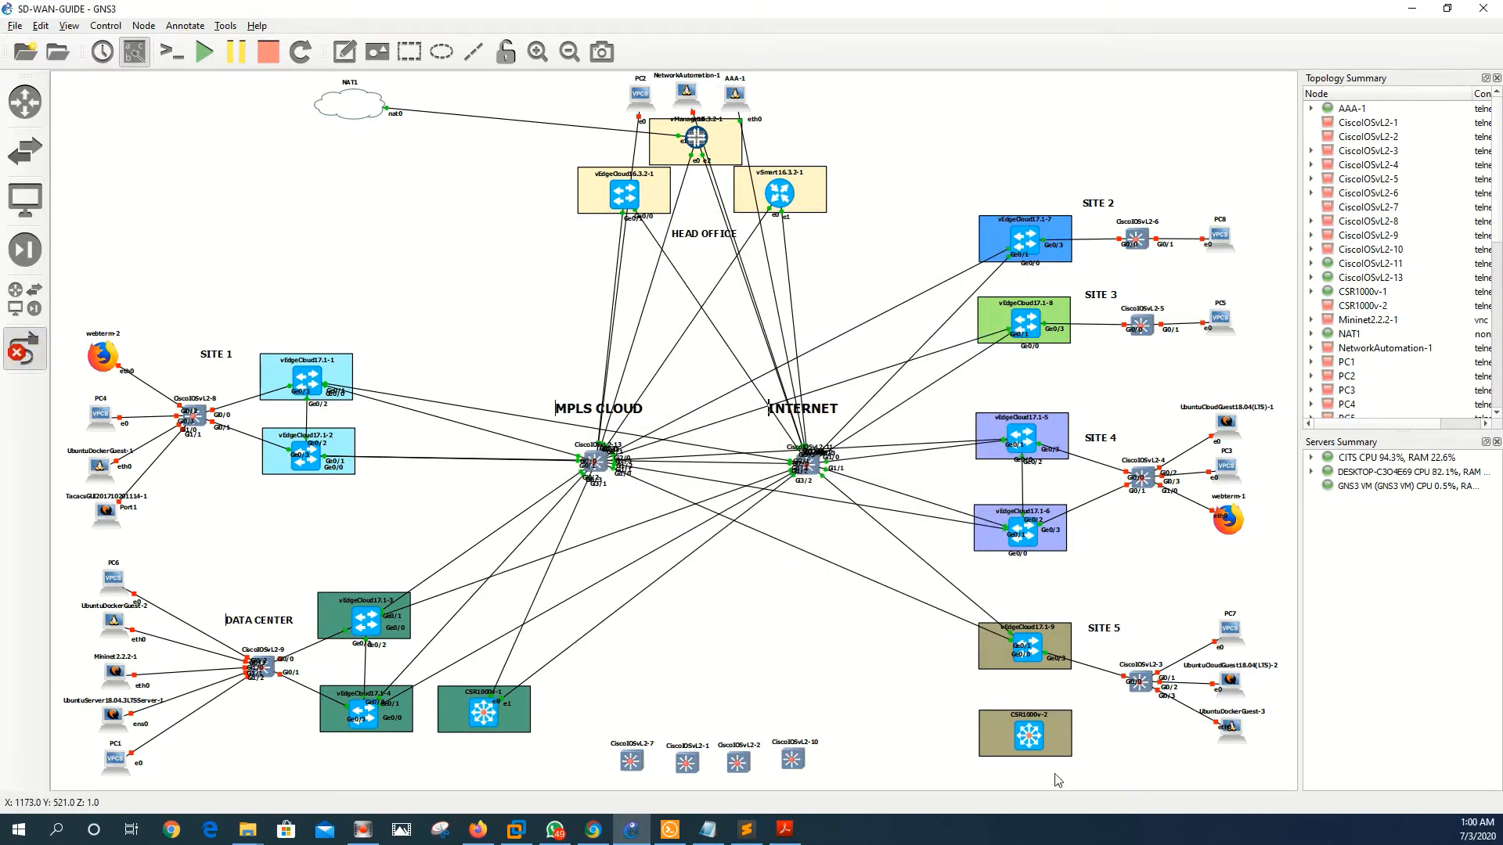
- Cable CSR1000v-2 to INTERNET switch Gi3/0, an MPLS CLOUD port via Ethernet0, and SITE 5 switch via Ethernet2
click(1043, 733)
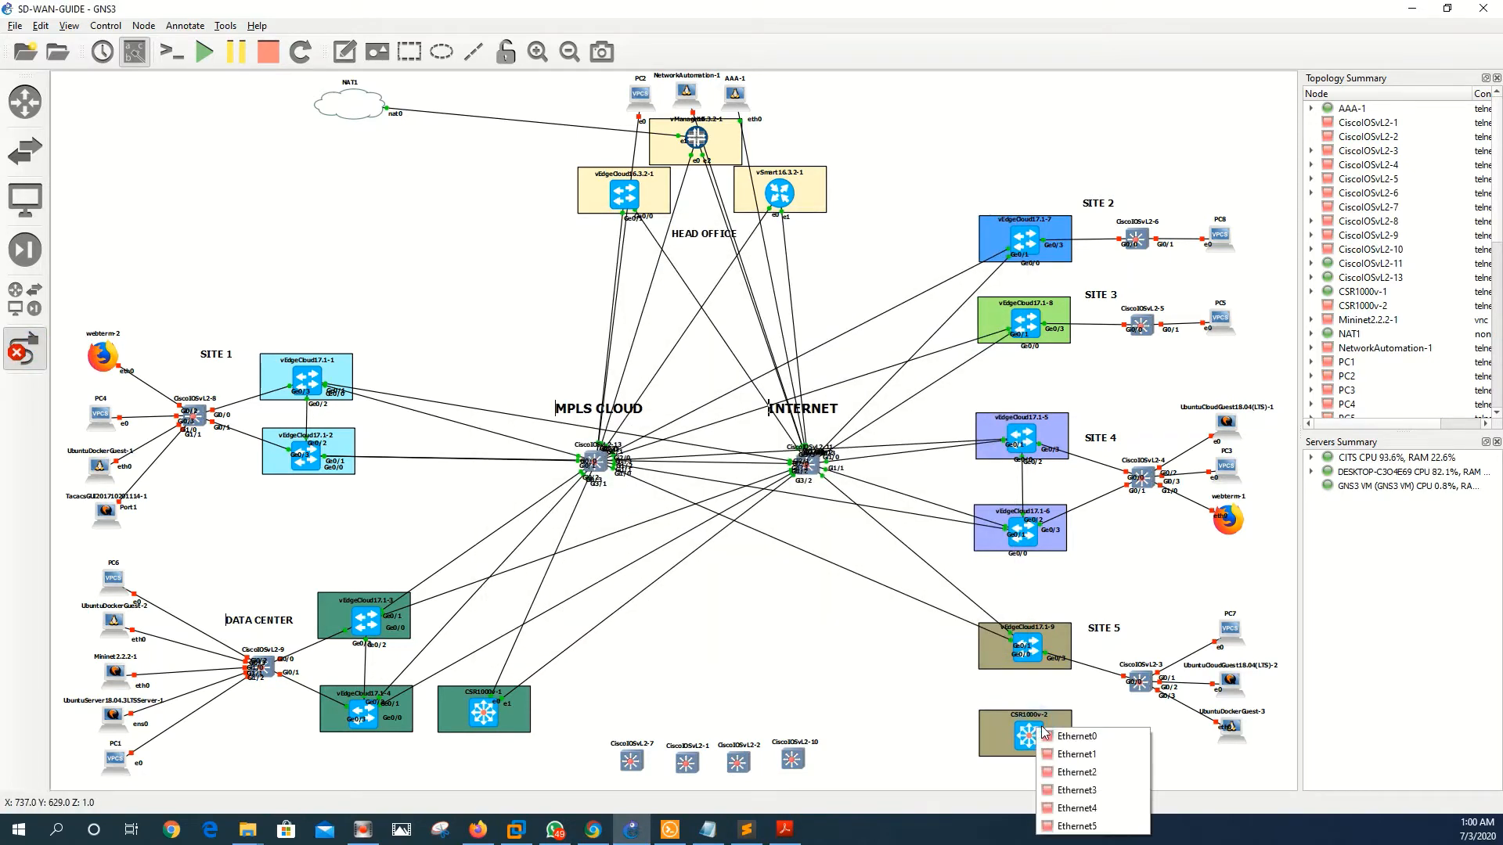
click(1076, 755)
click(810, 467)
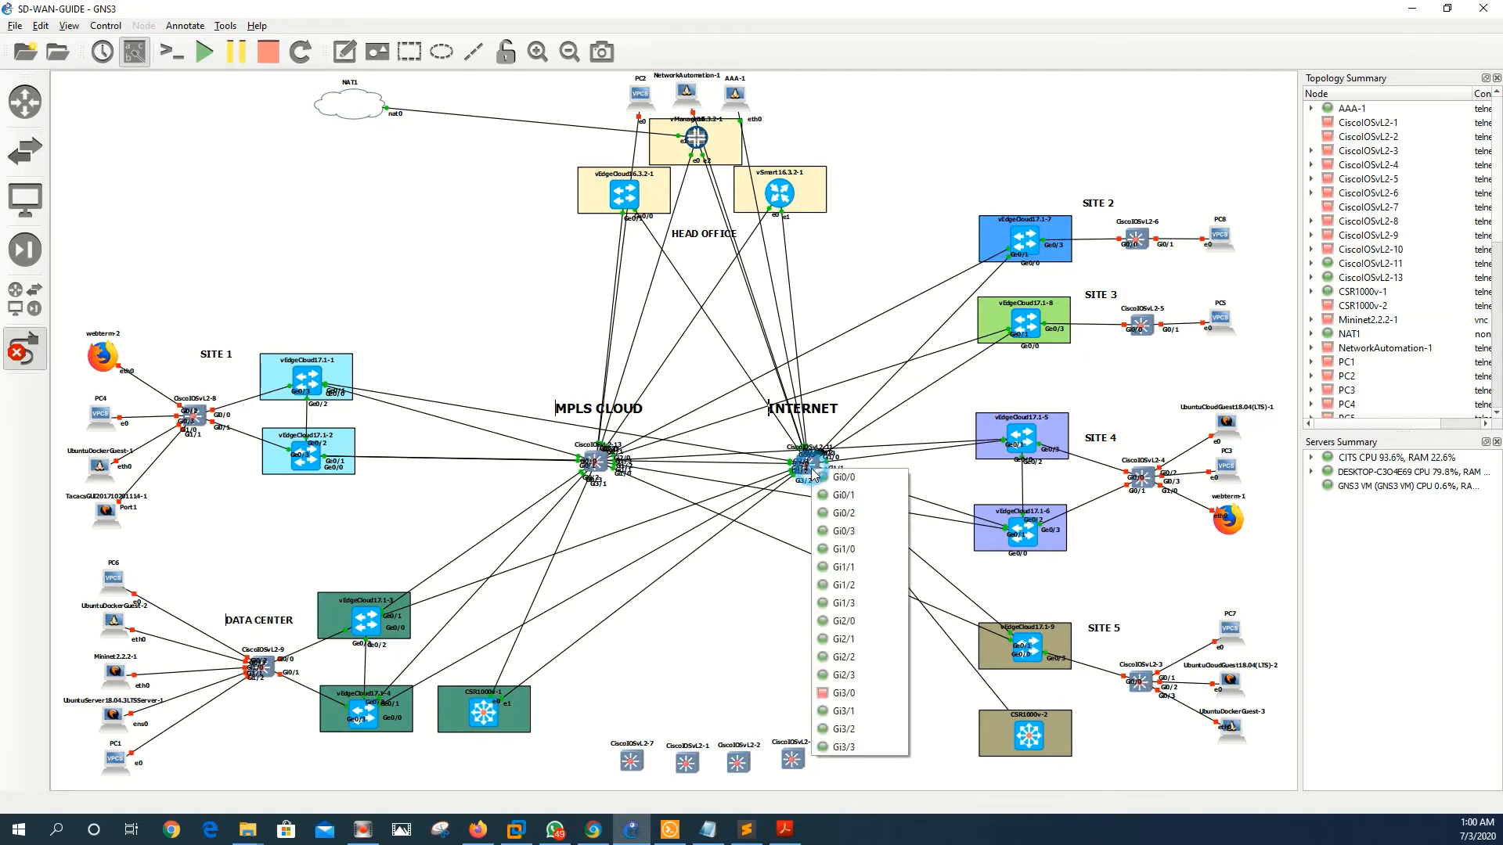
click(839, 693)
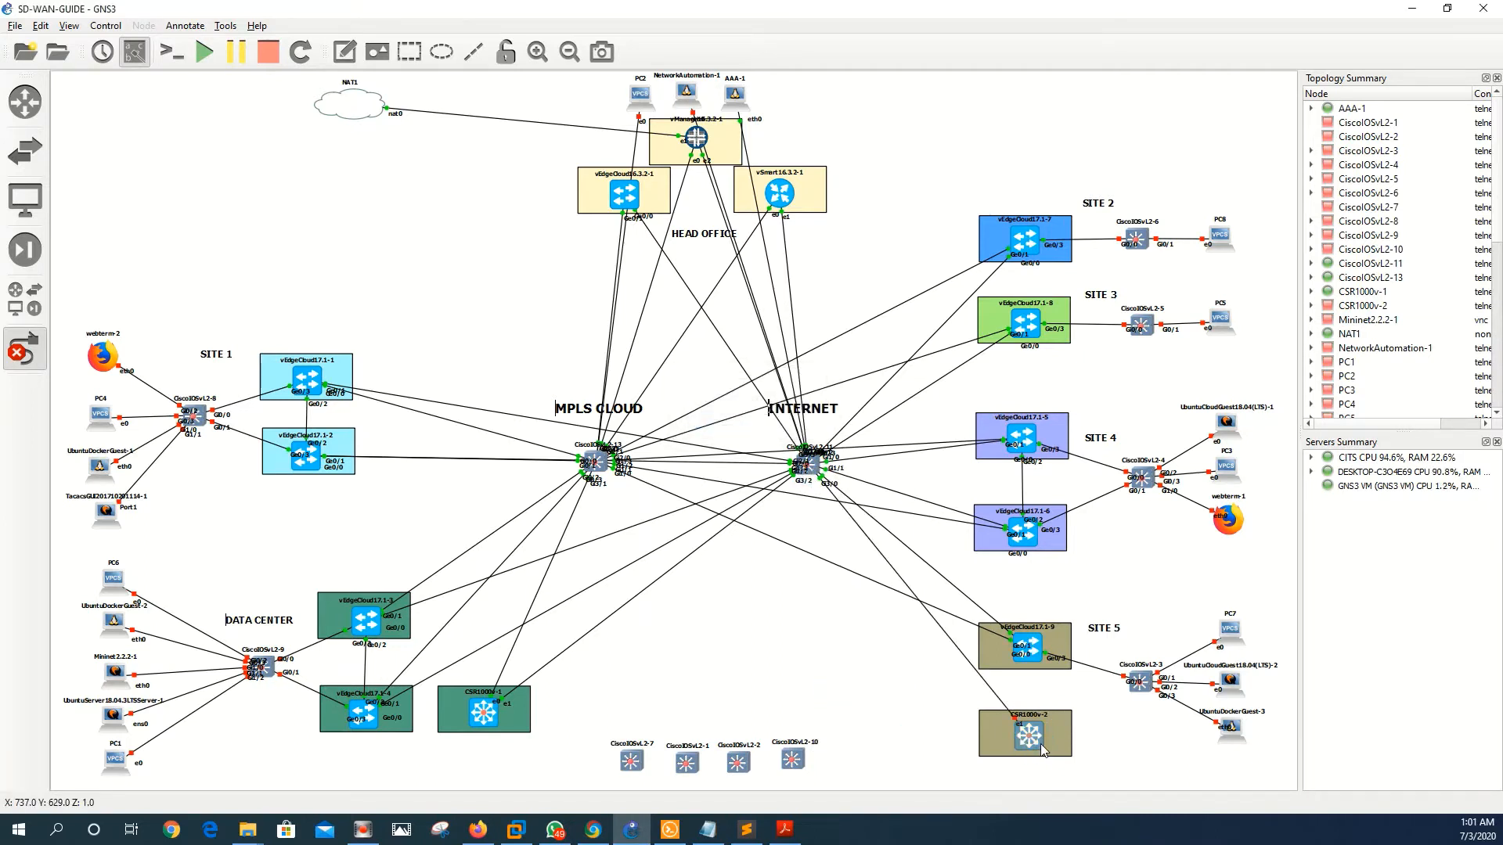
click(1040, 744)
click(1078, 647)
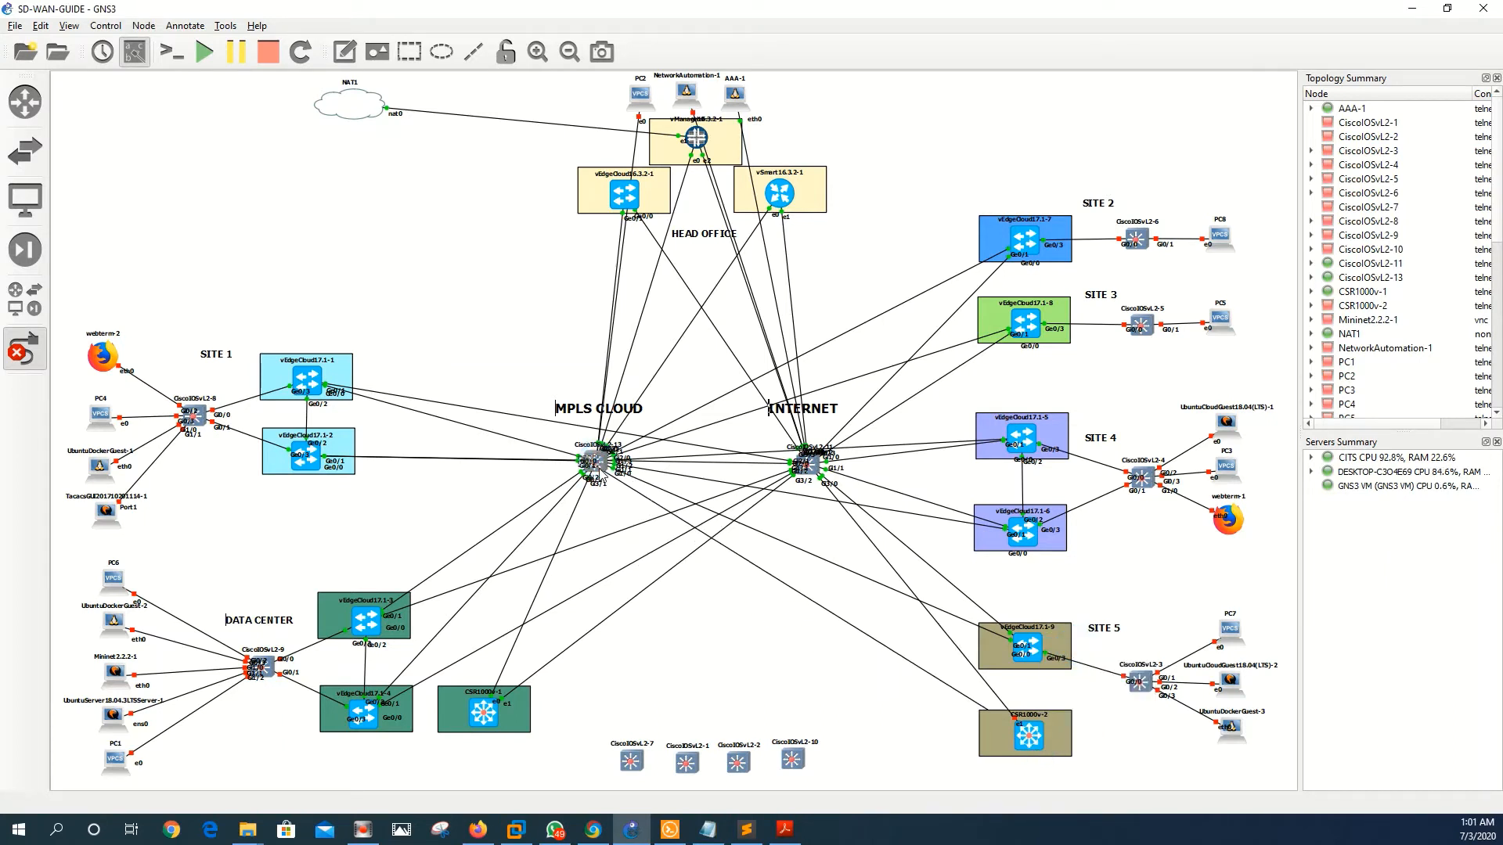
click(599, 471)
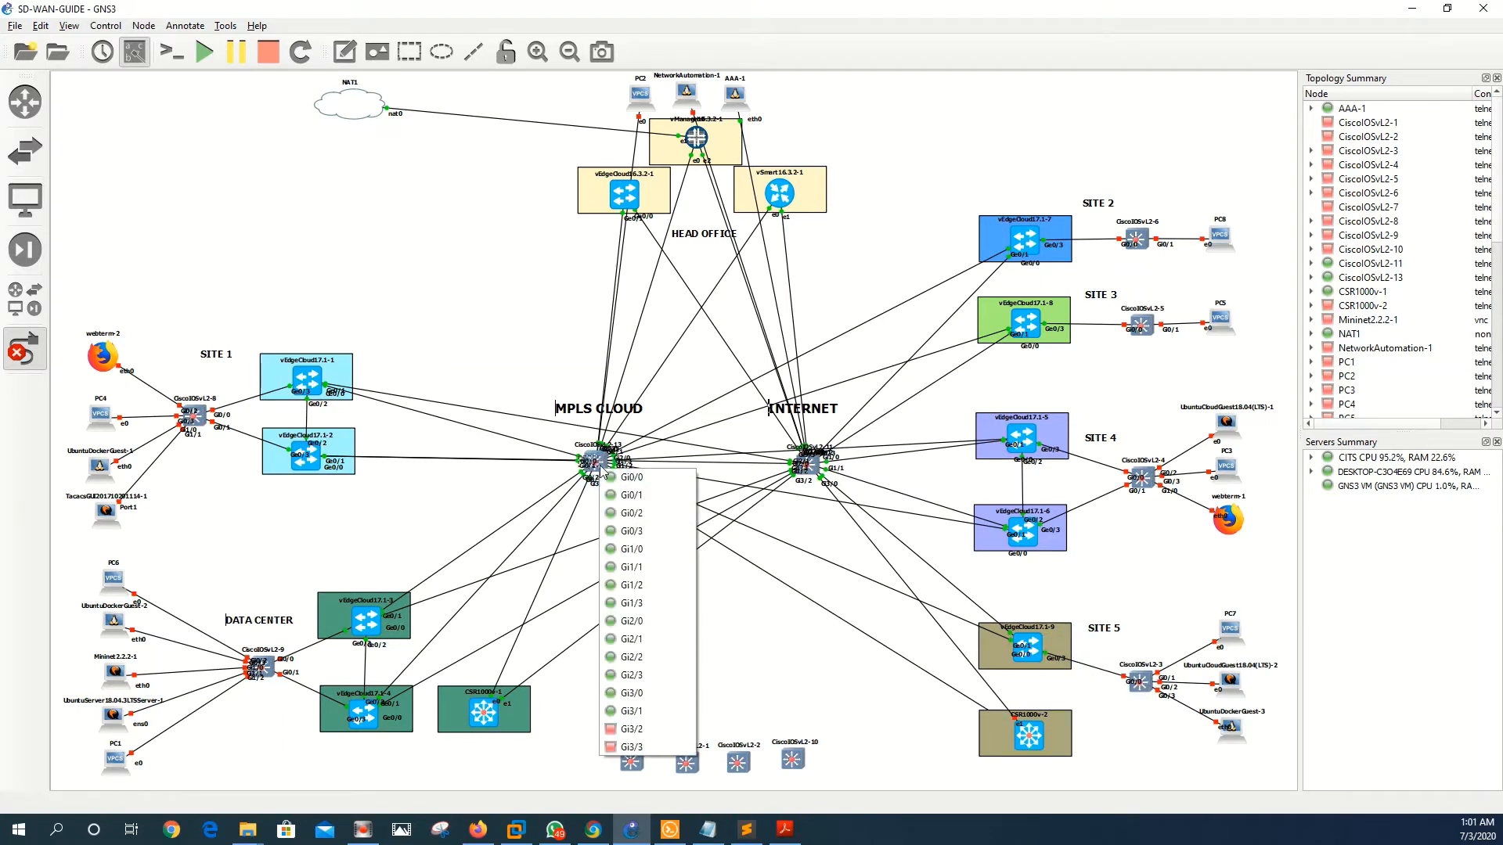
click(648, 728)
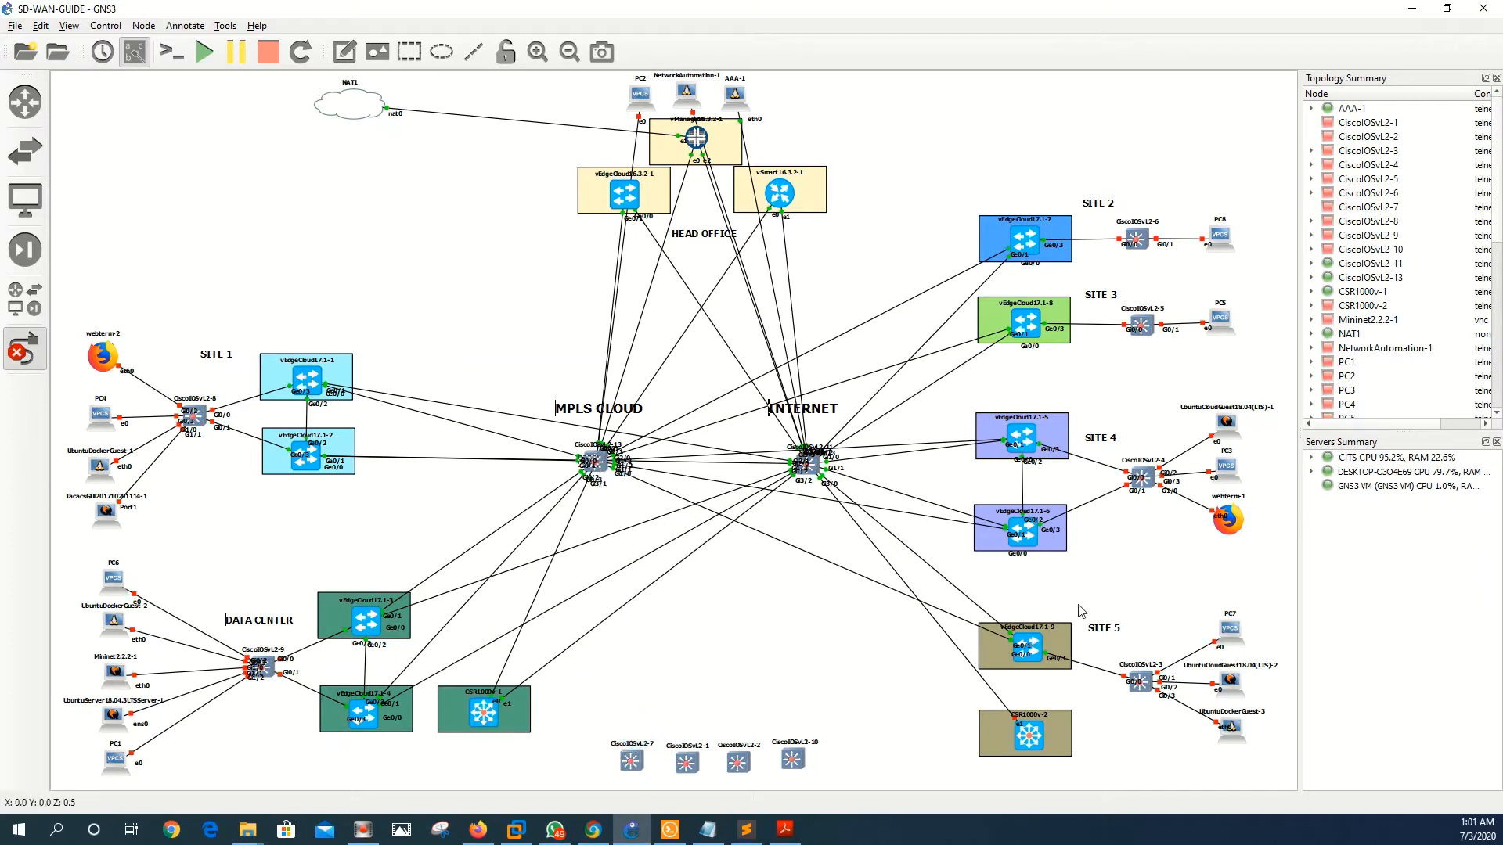
click(1032, 746)
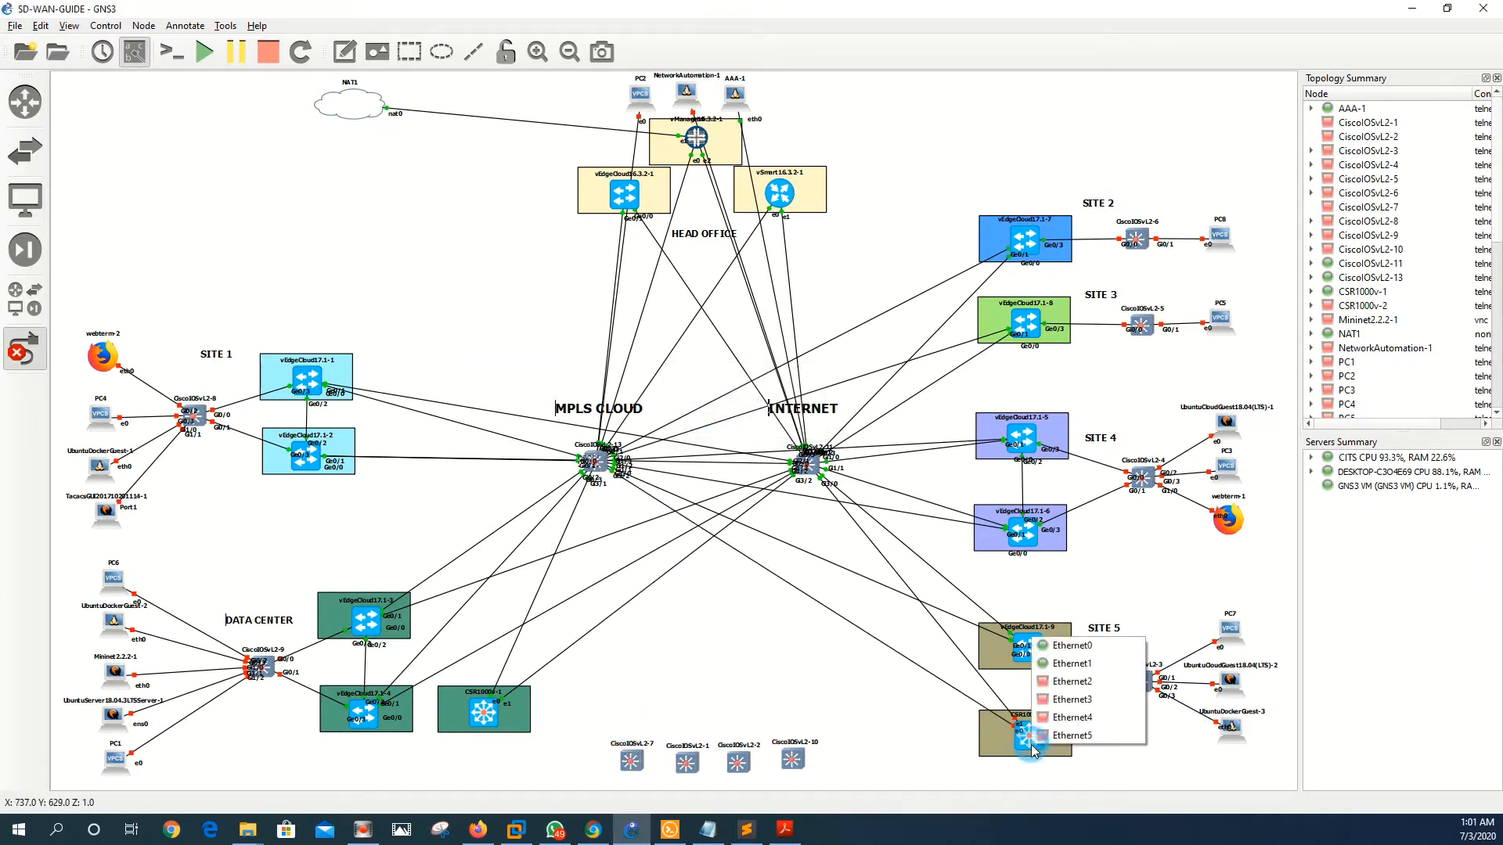
click(1080, 683)
click(1139, 682)
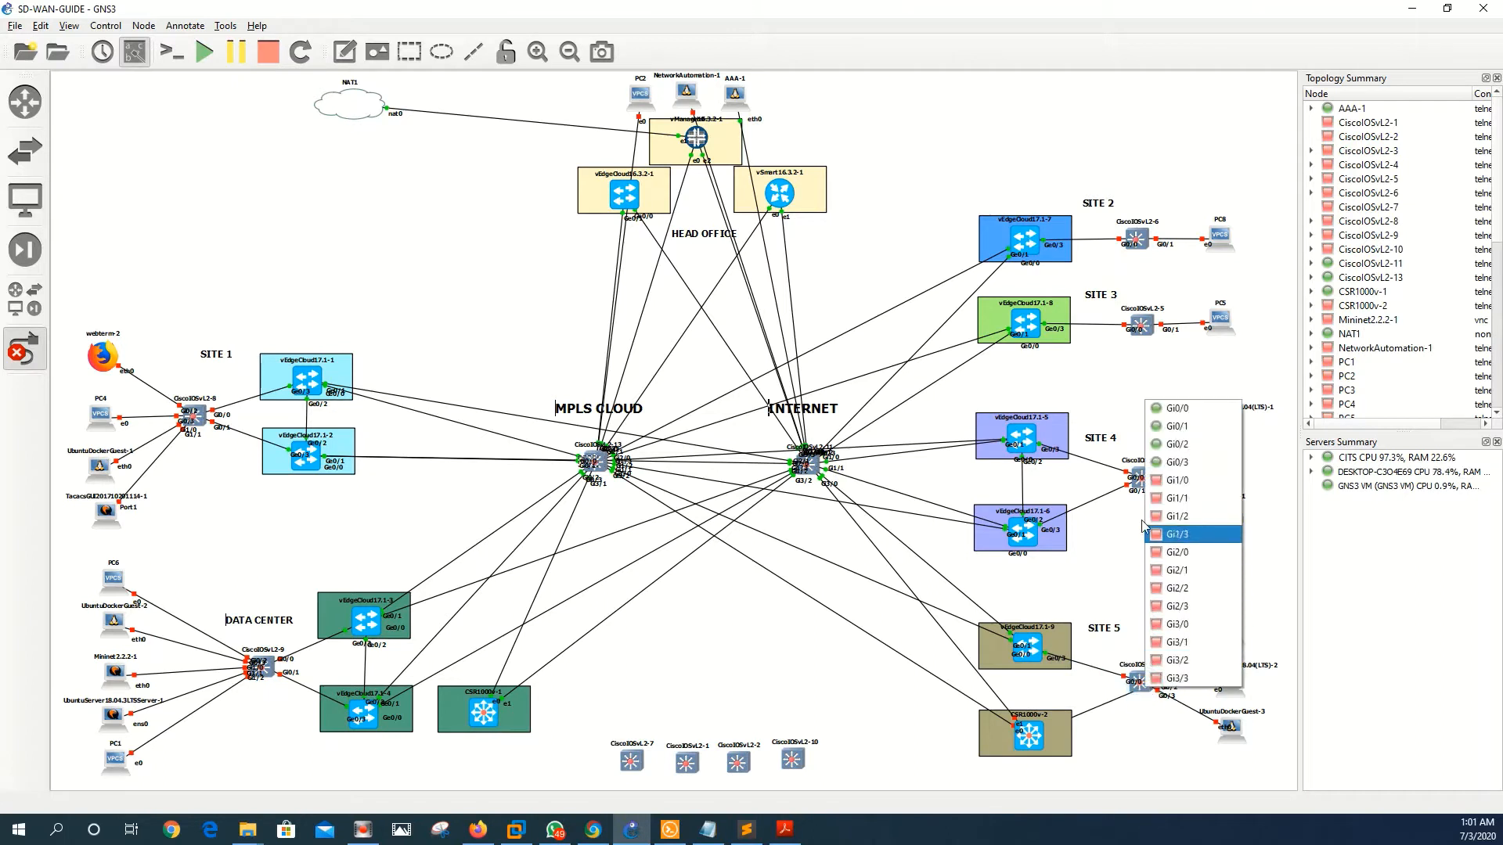
click(1160, 481)
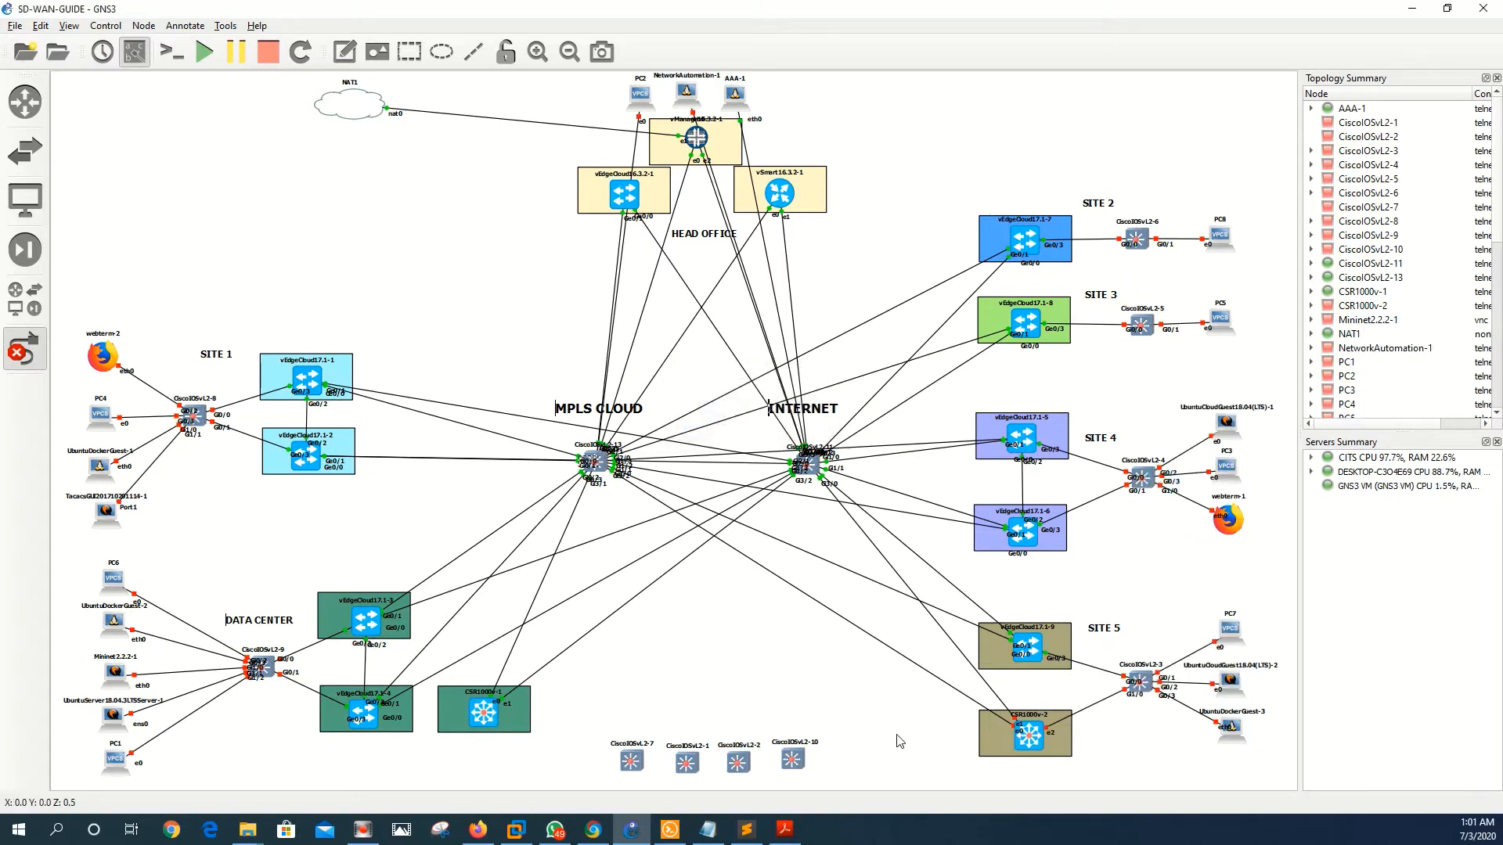
- Log into the vManage console as admin and run 'show interface', paging through the output
click(670, 830)
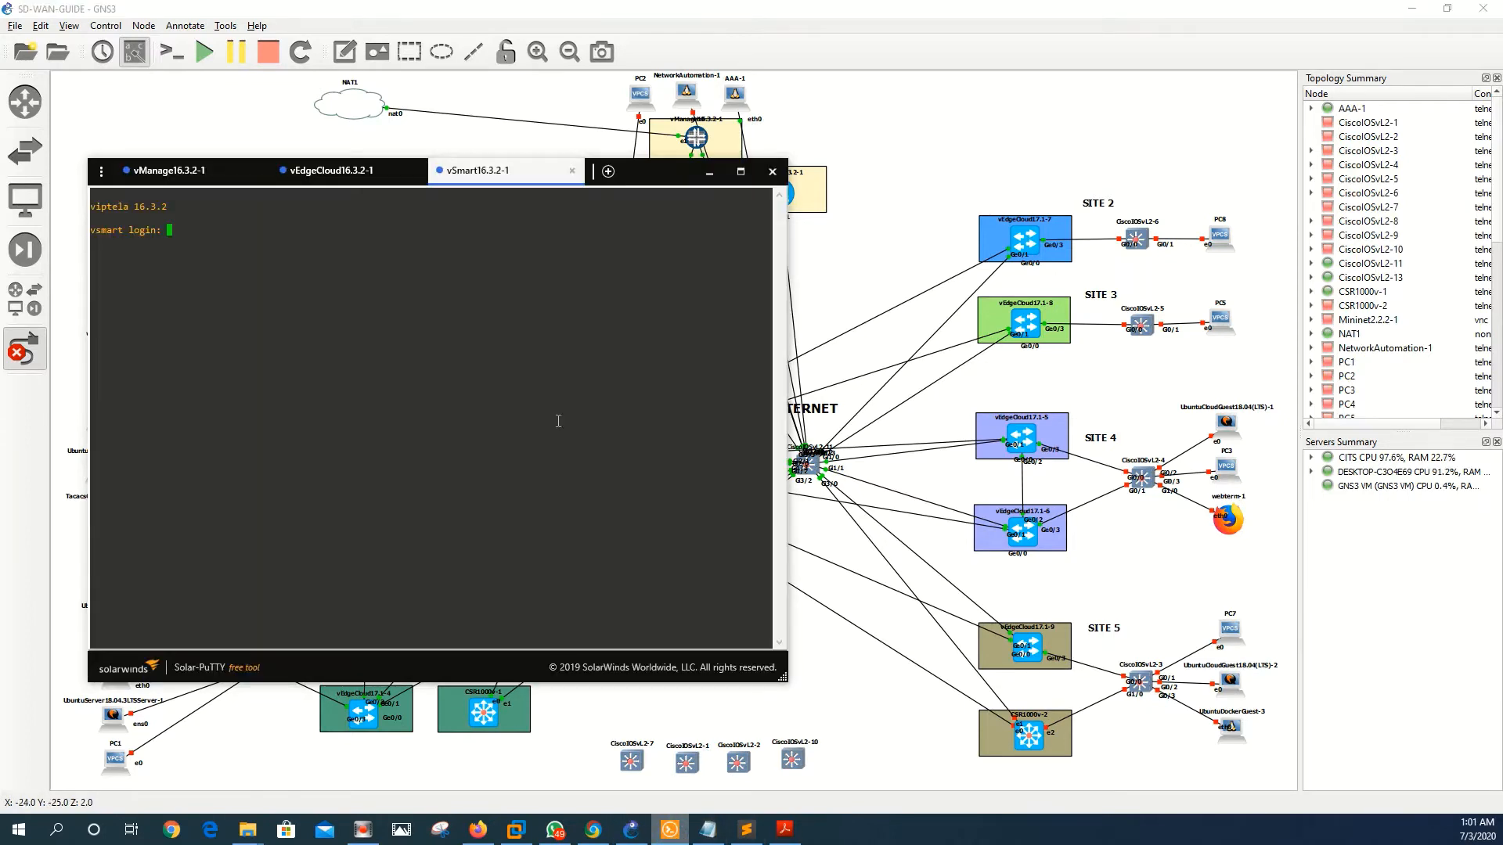
click(166, 170)
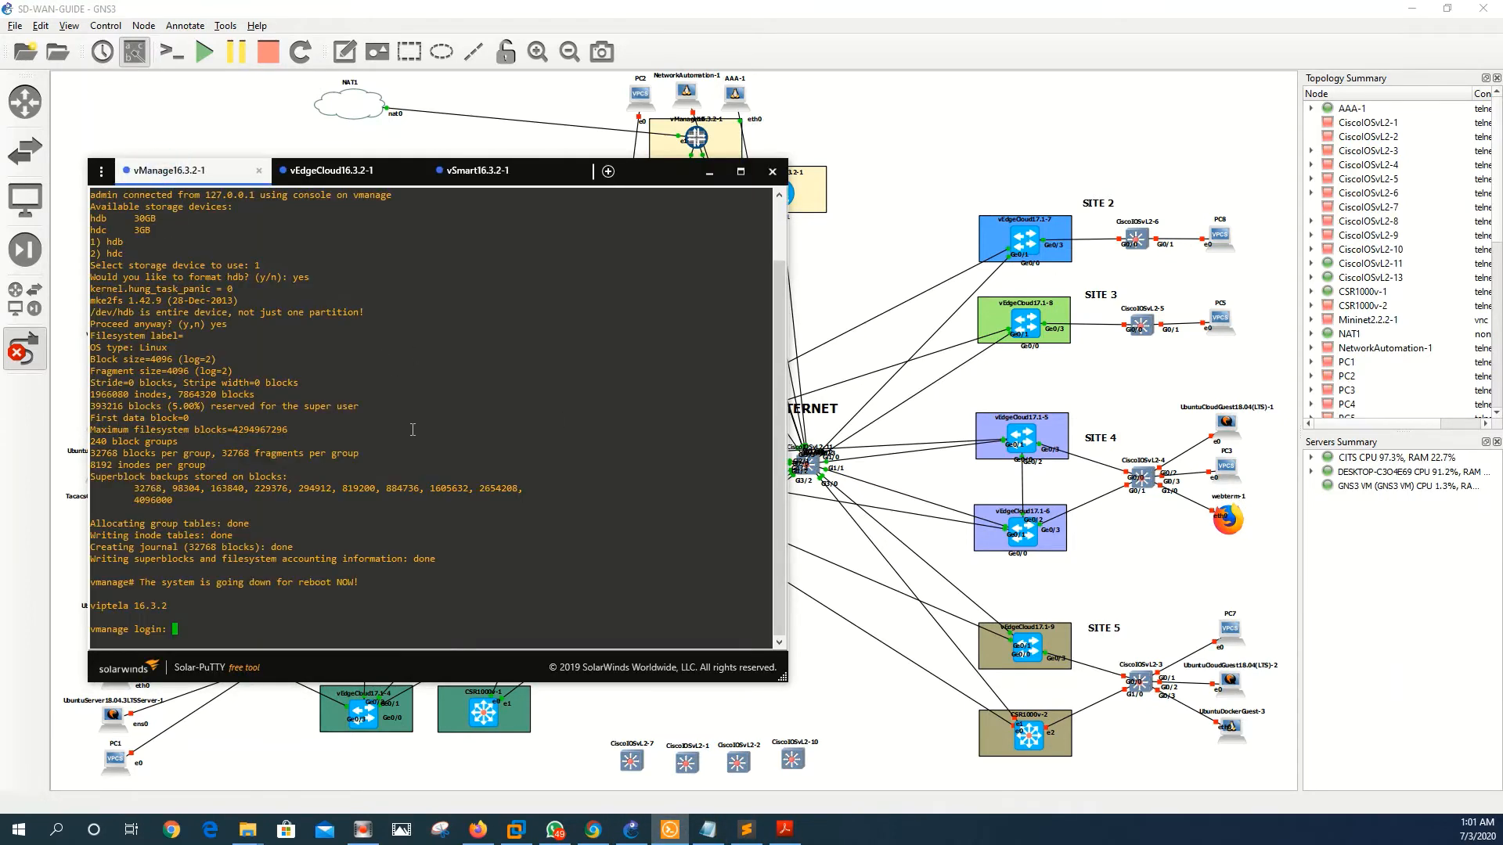
text(admin)
key(Return)
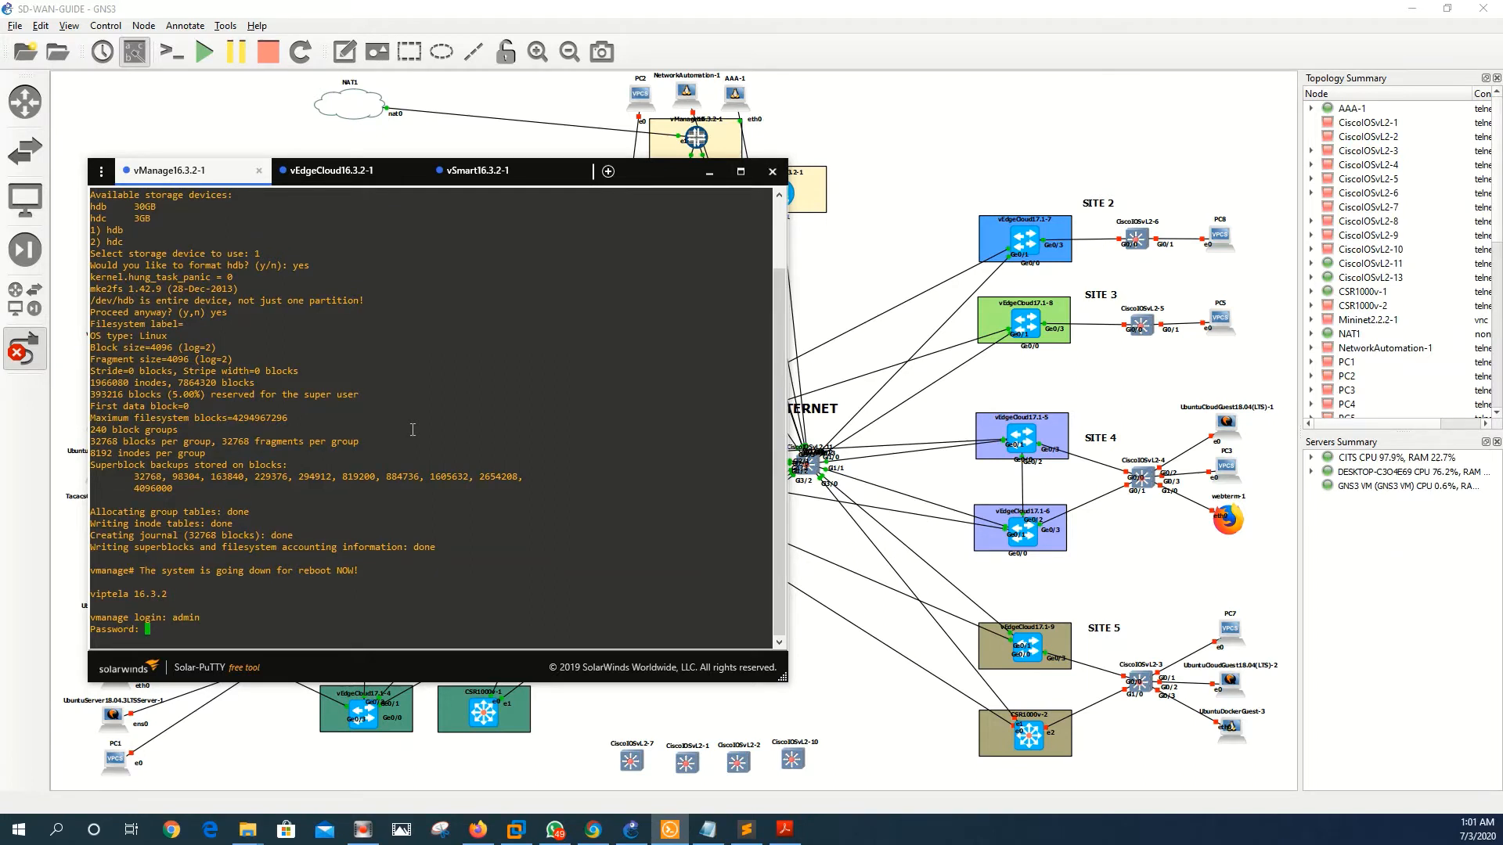
key(Return)
key(Return)
key(Return)
key(Return)
key(Return)
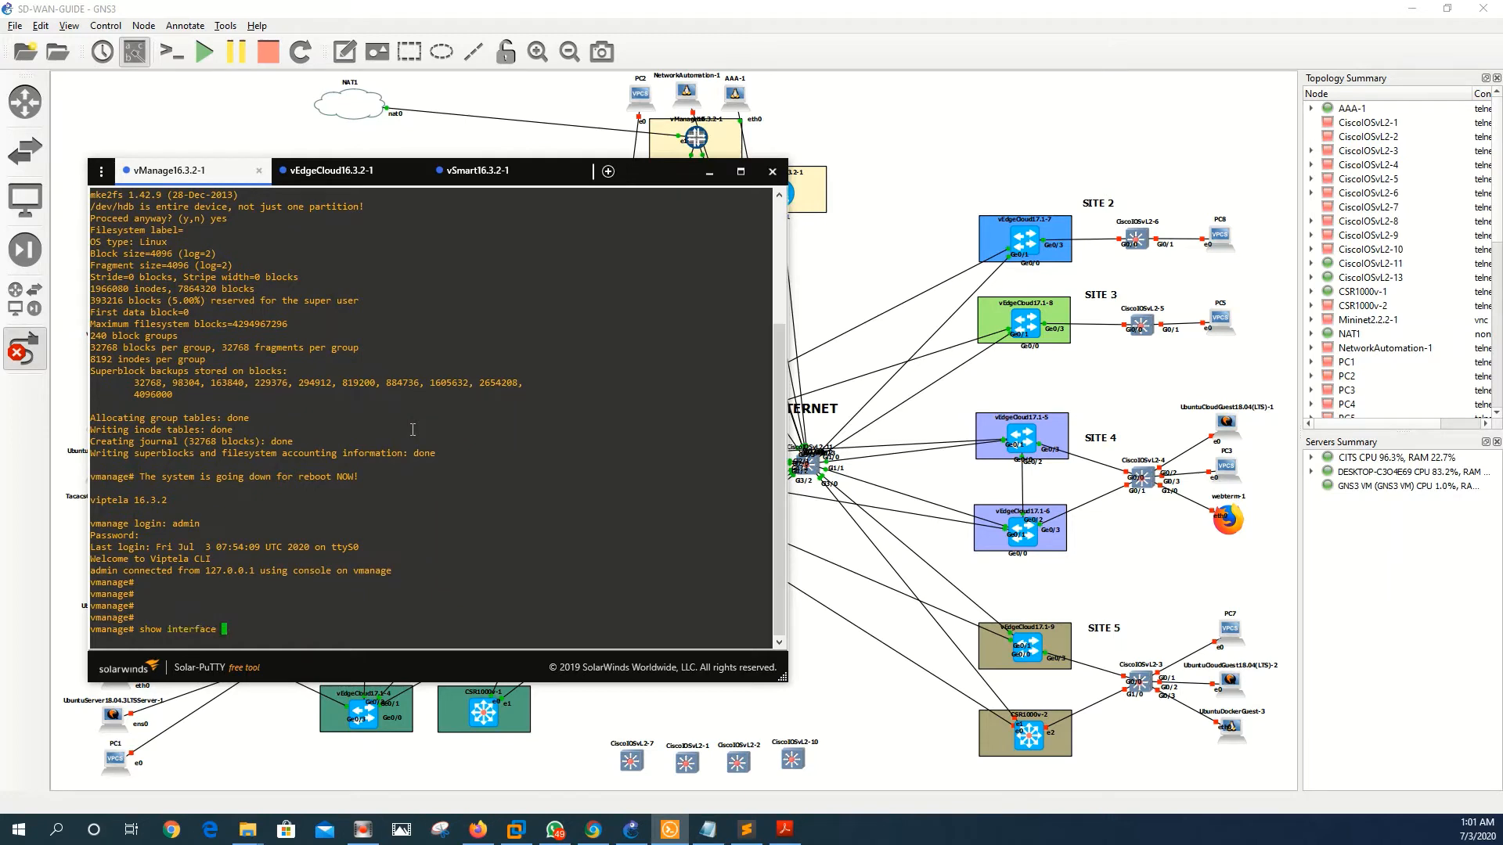
text(show interface)
key(Return)
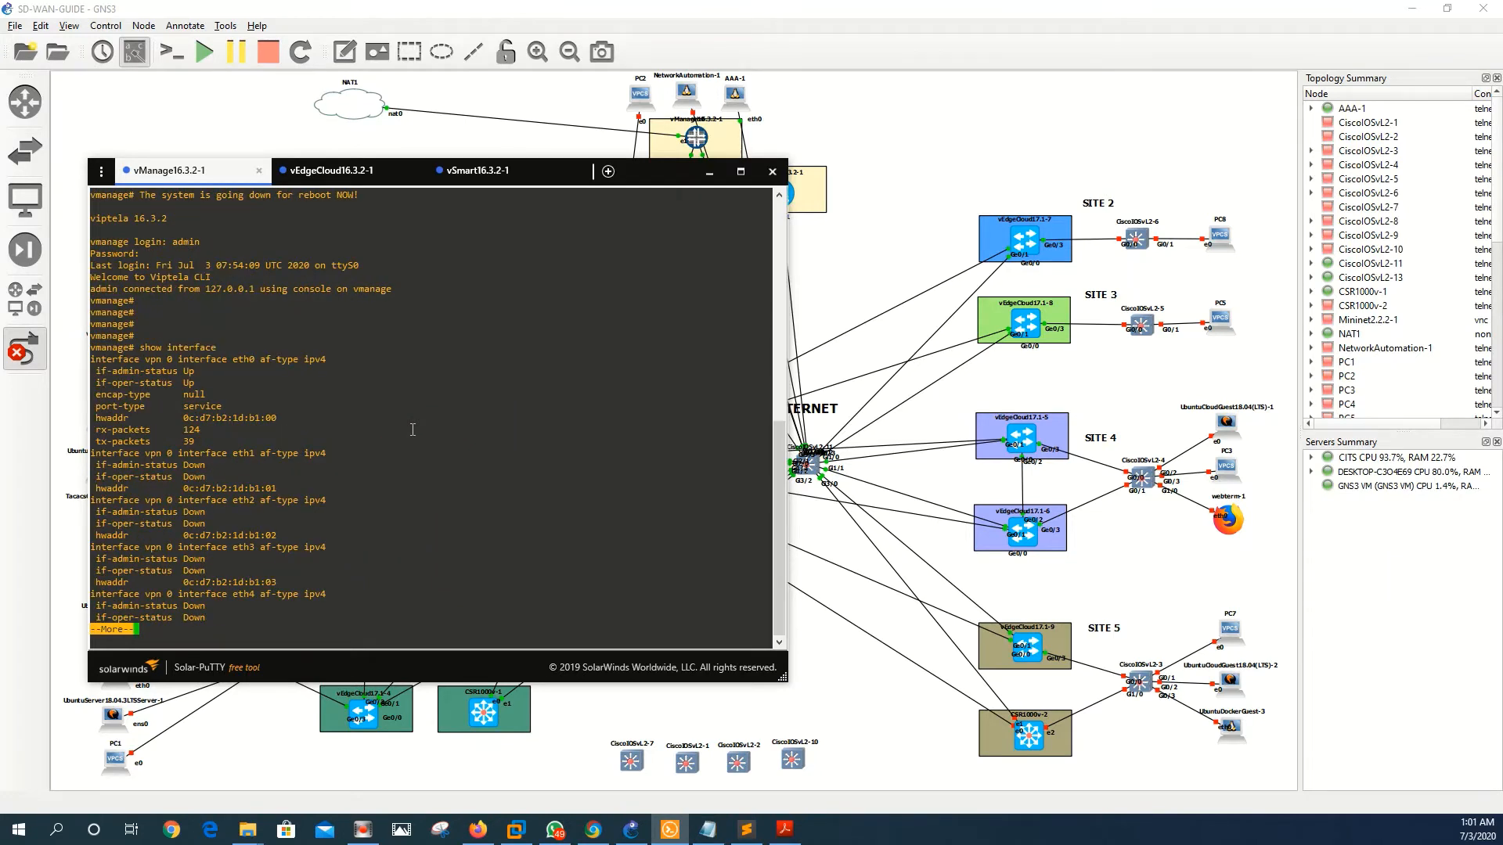
key(Return)
key(Return)
key(Return)
key(Return)
key(Return)
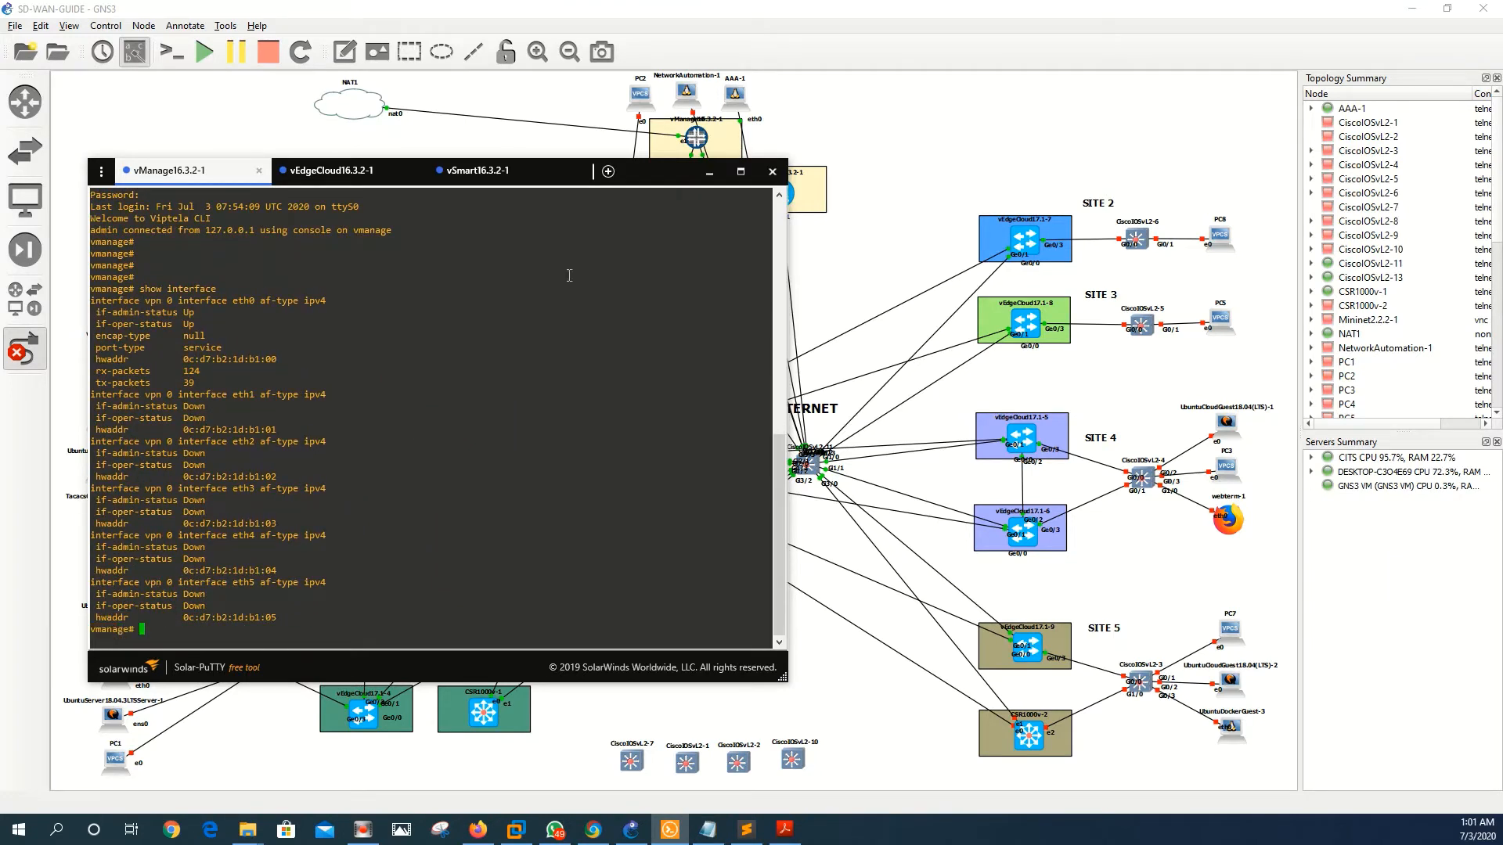
- Rearrange the terminal and topology windows, dismissing the NAT1 port popup
drag(639, 180, 587, 303)
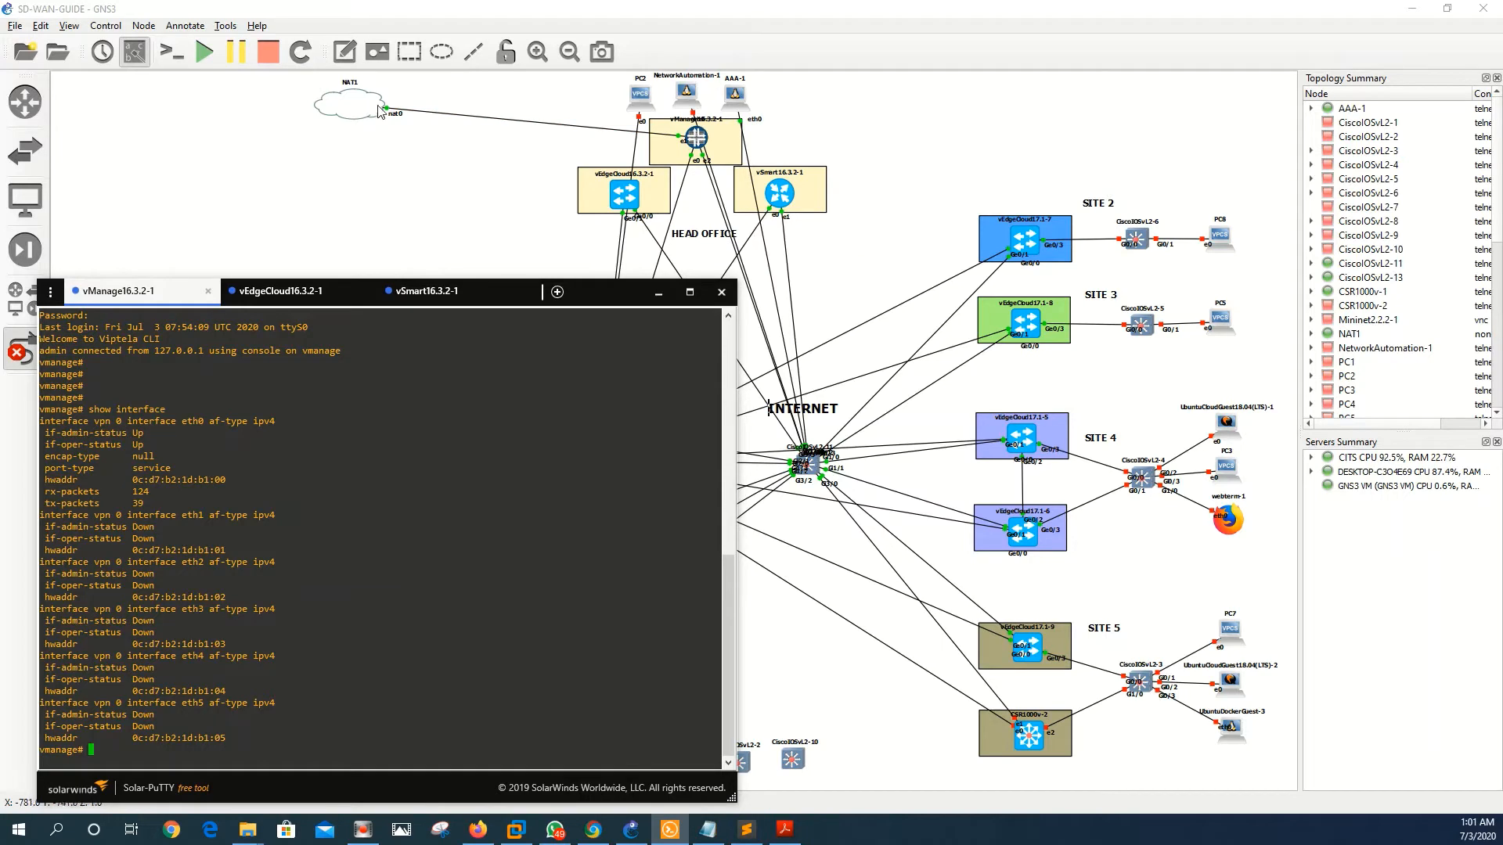
click(327, 106)
click(485, 151)
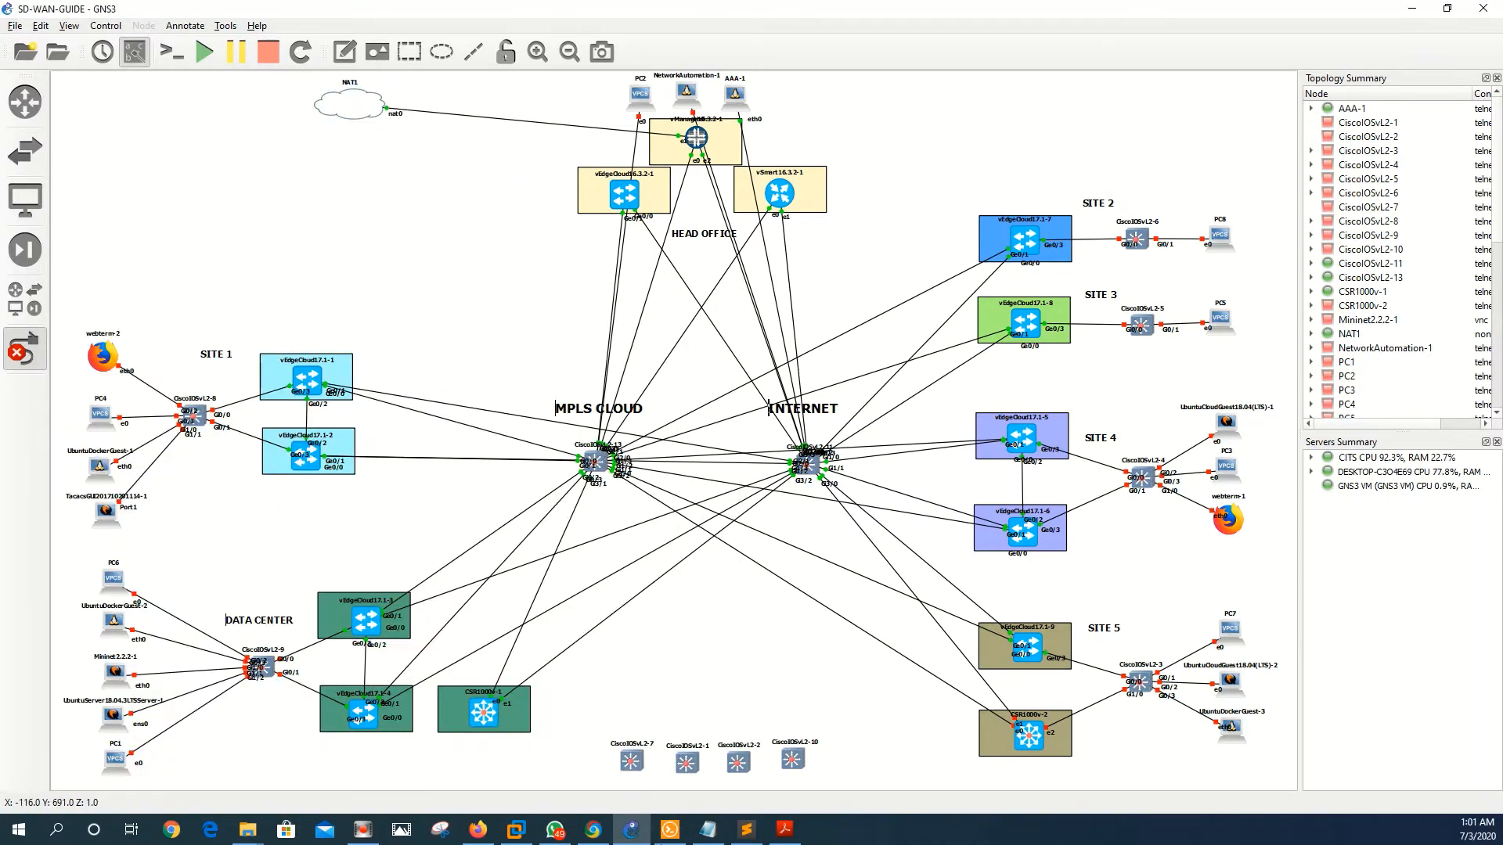
click(670, 831)
drag(581, 295, 742, 606)
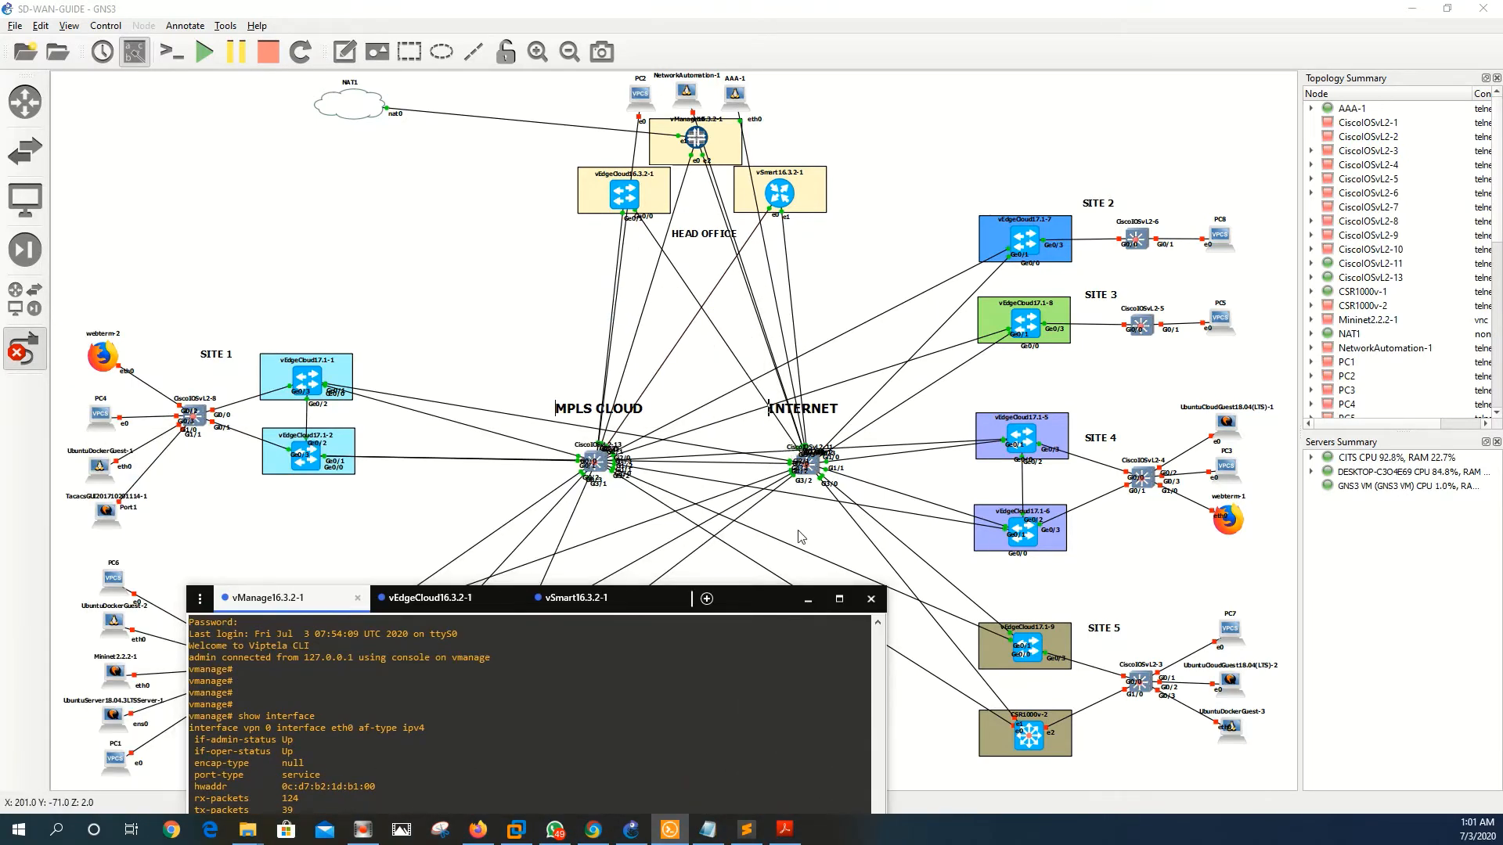
drag(756, 606, 635, 233)
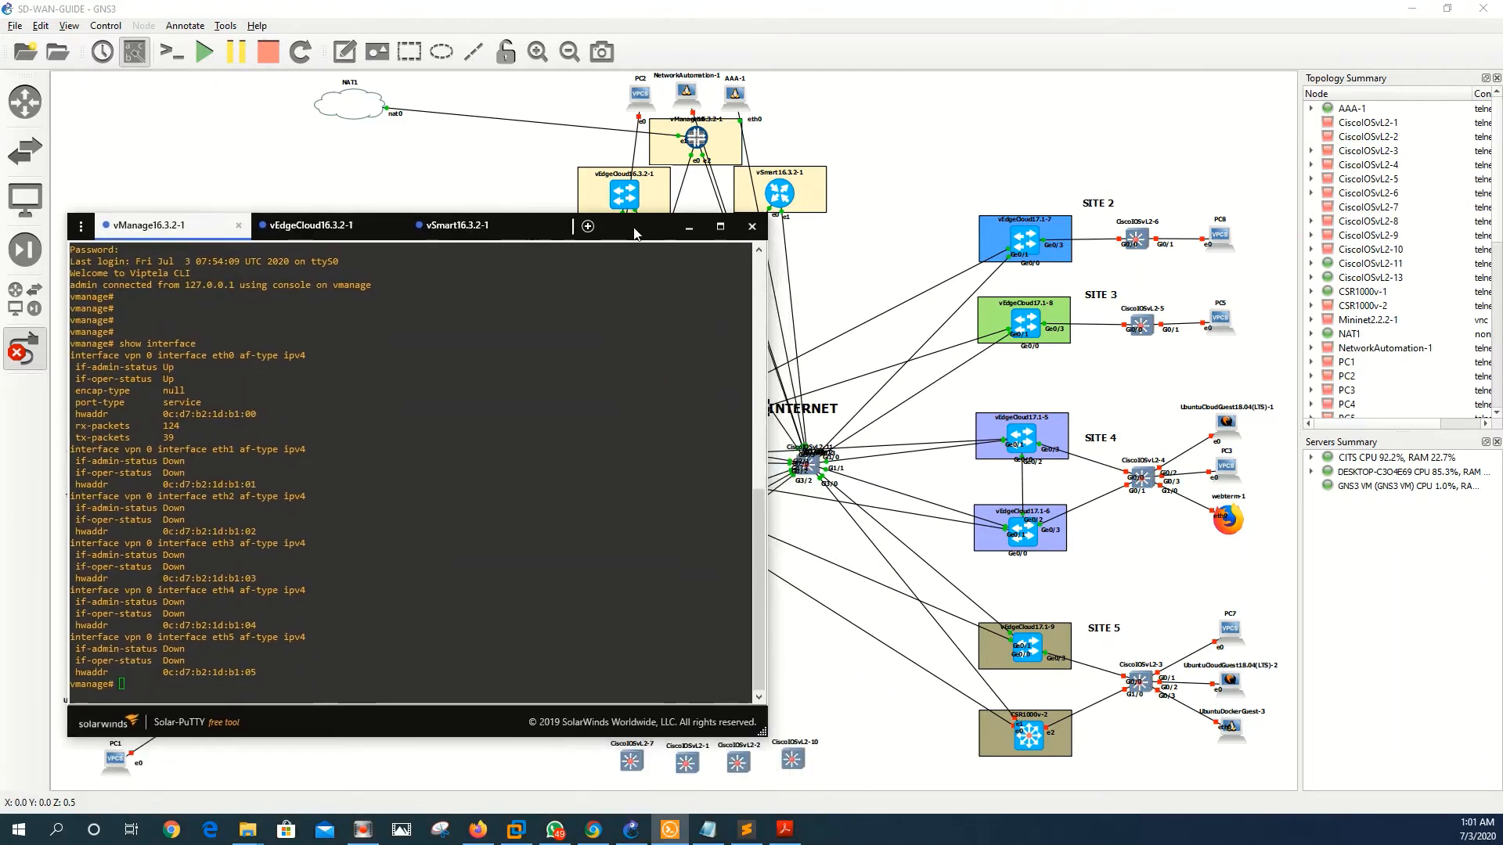
click(746, 829)
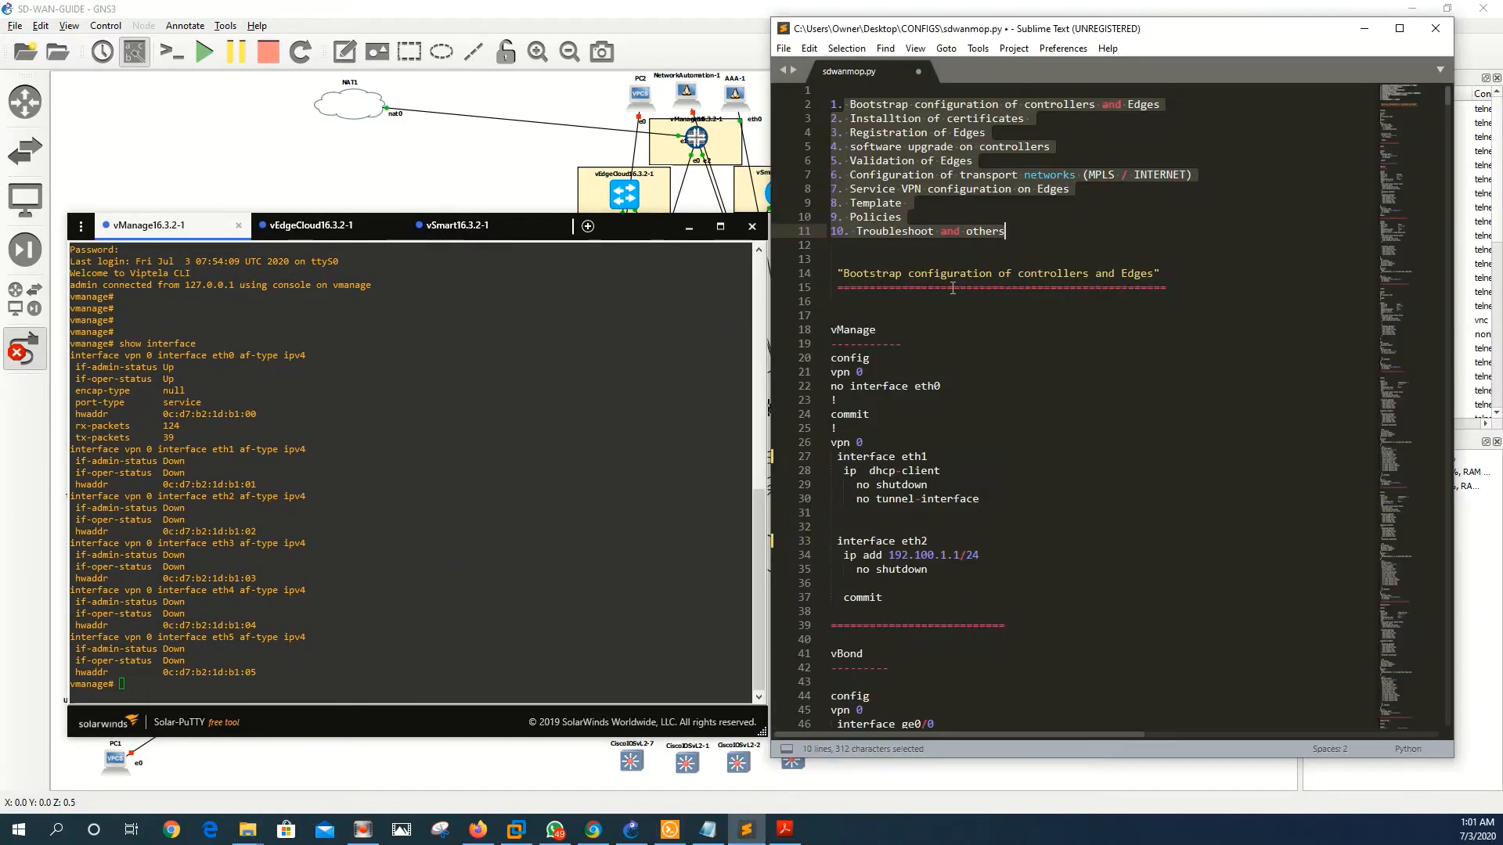
- Copy vManage config lines 20–37 from sdwanmop.py, paste and commit them in the vManage console
drag(889, 597, 841, 368)
right_click(843, 376)
click(880, 420)
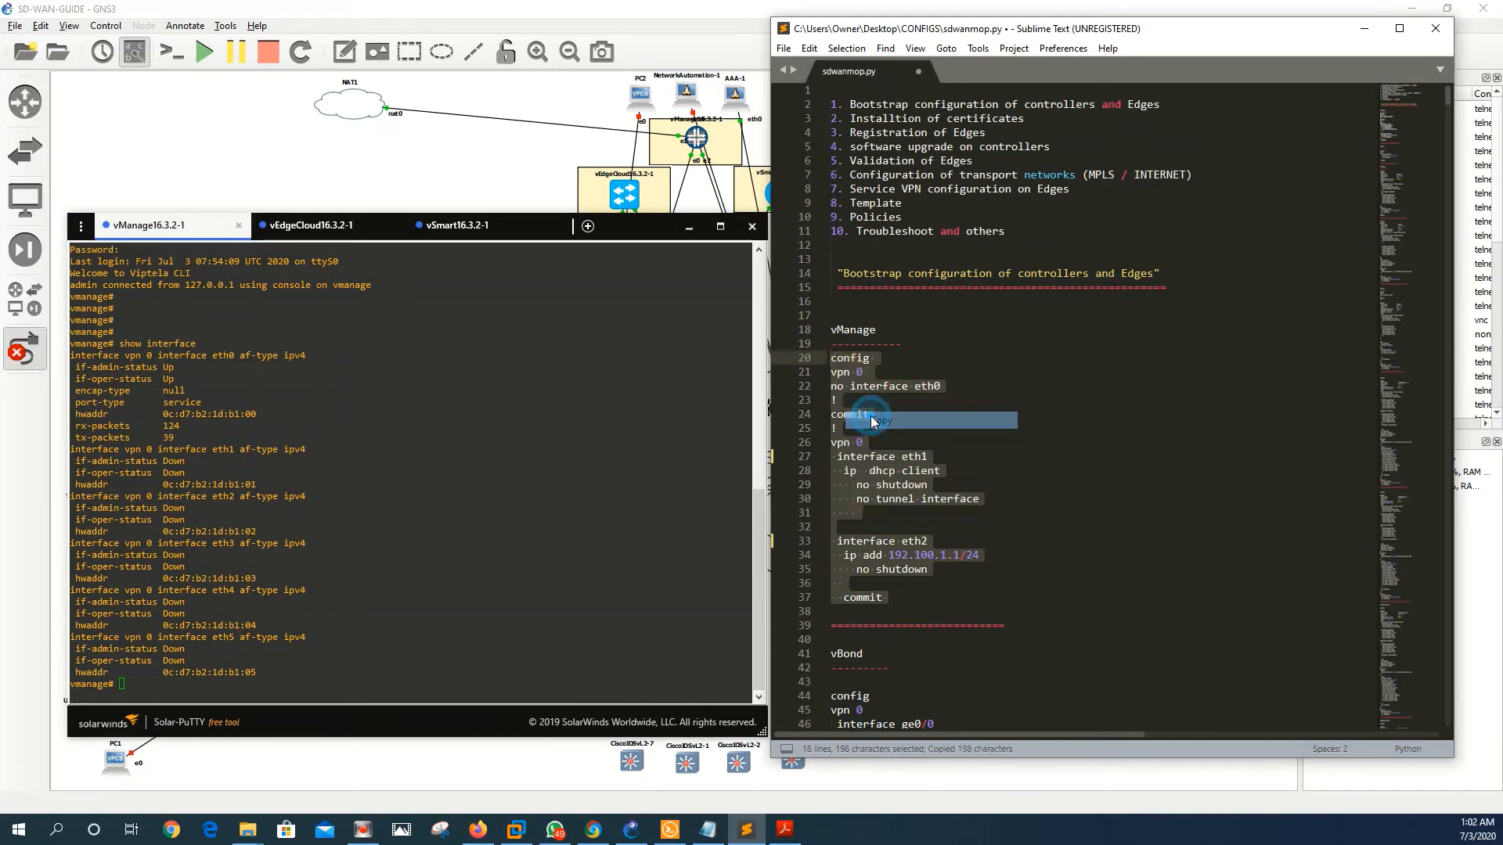
right_click(488, 580)
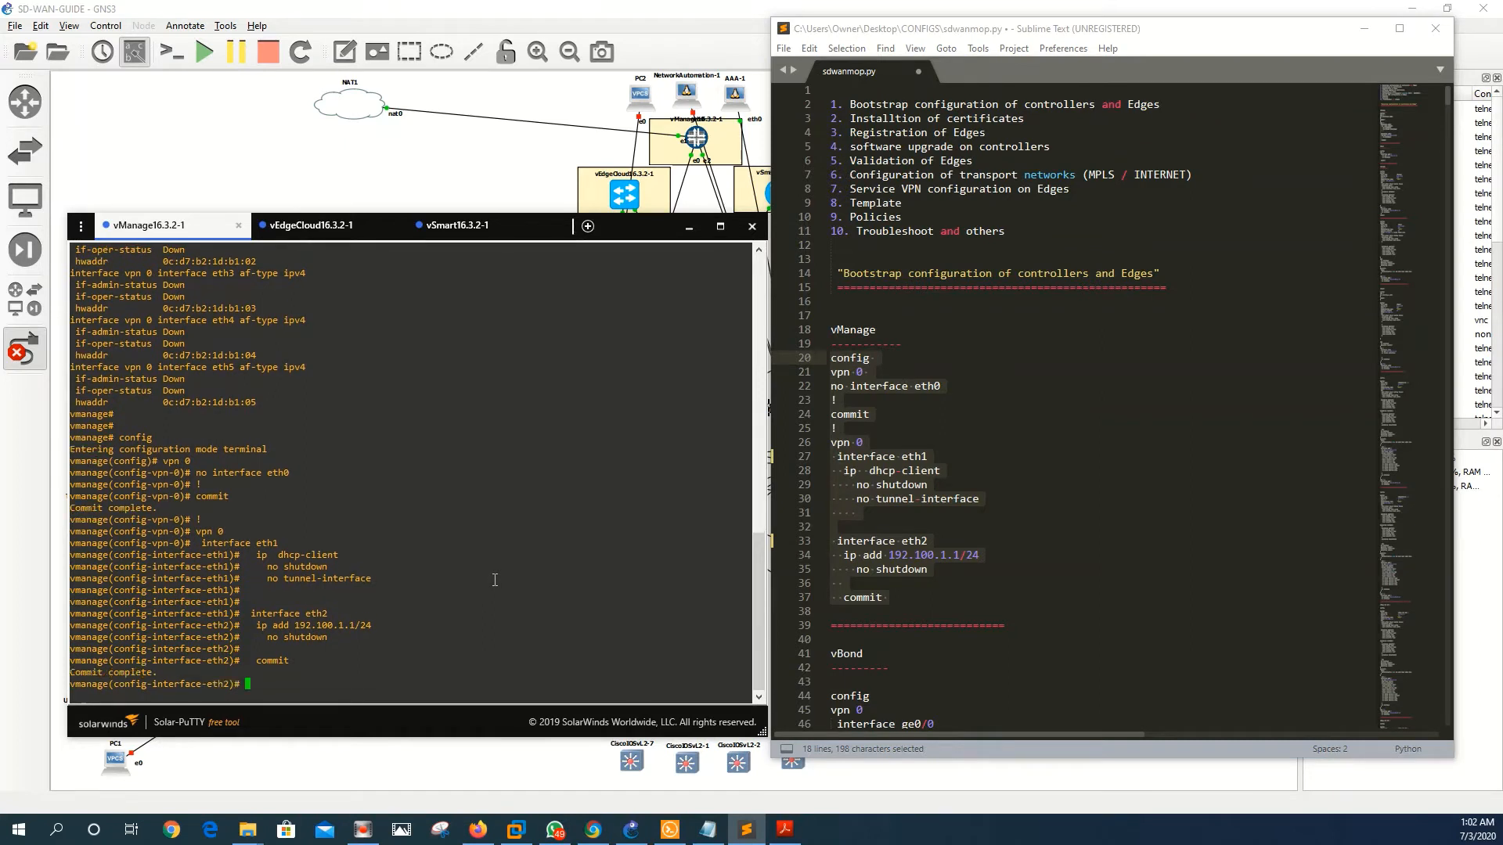
key(Return)
key(Return)
text(end)
key(Return)
key(Return)
key(Return)
- Run 'show int' and mark eth1's DHCP address 192.168.78.191
key(Return)
text(s)
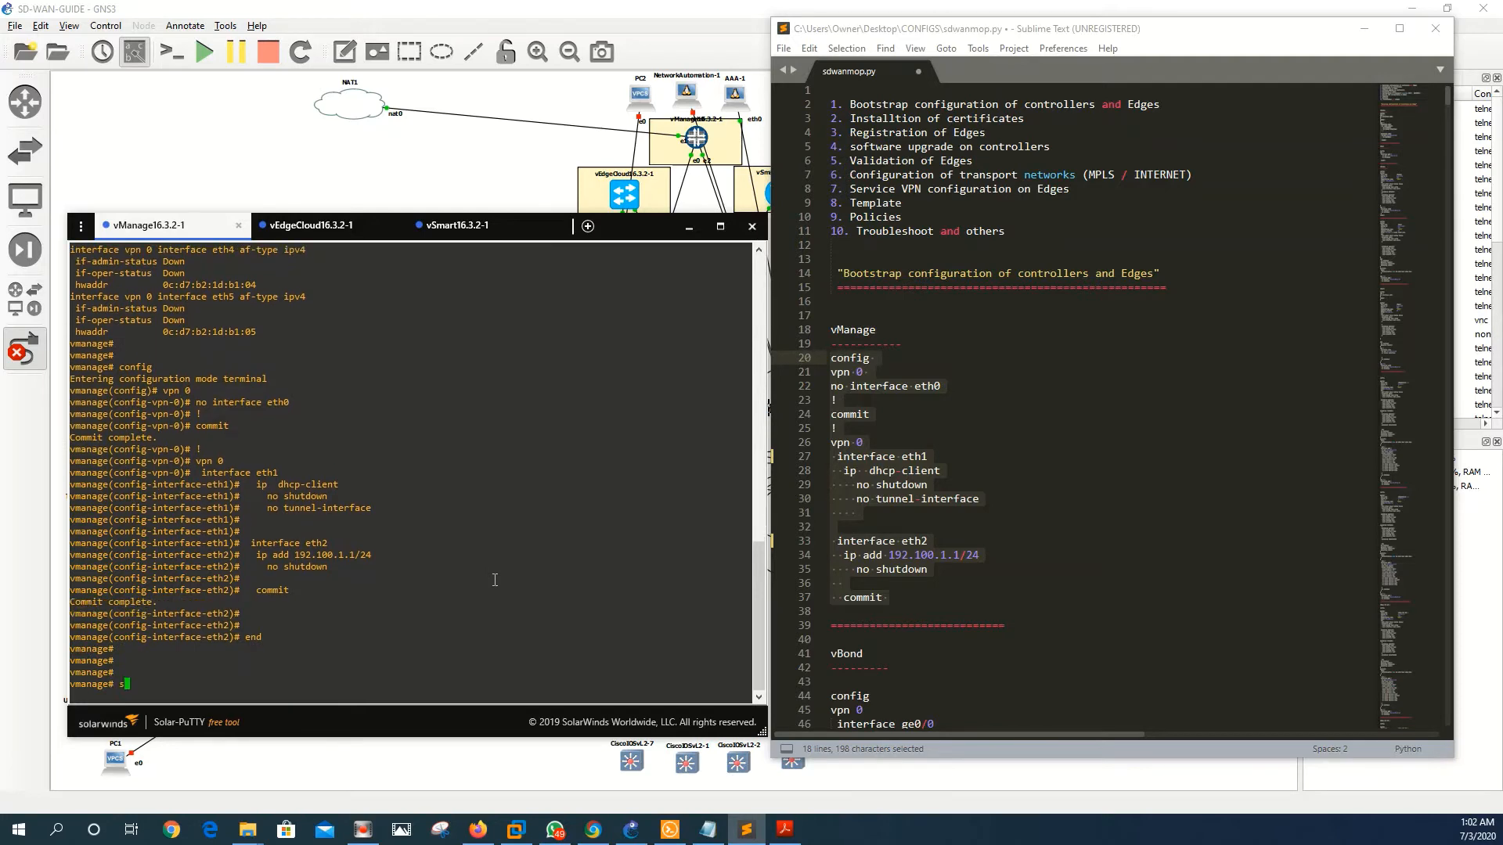
text(how interface)
key(Return)
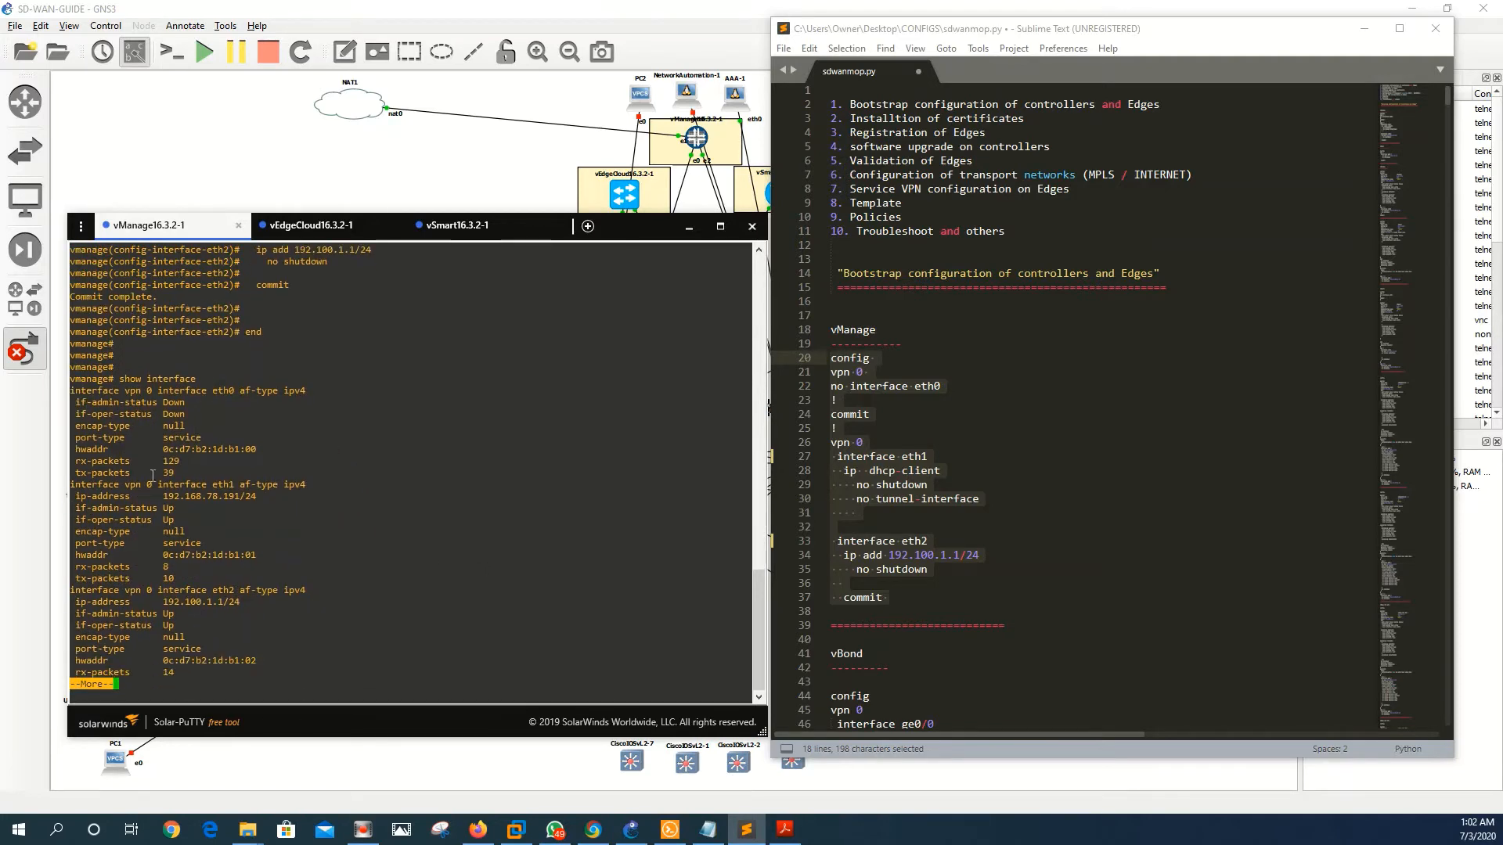
drag(162, 498, 235, 499)
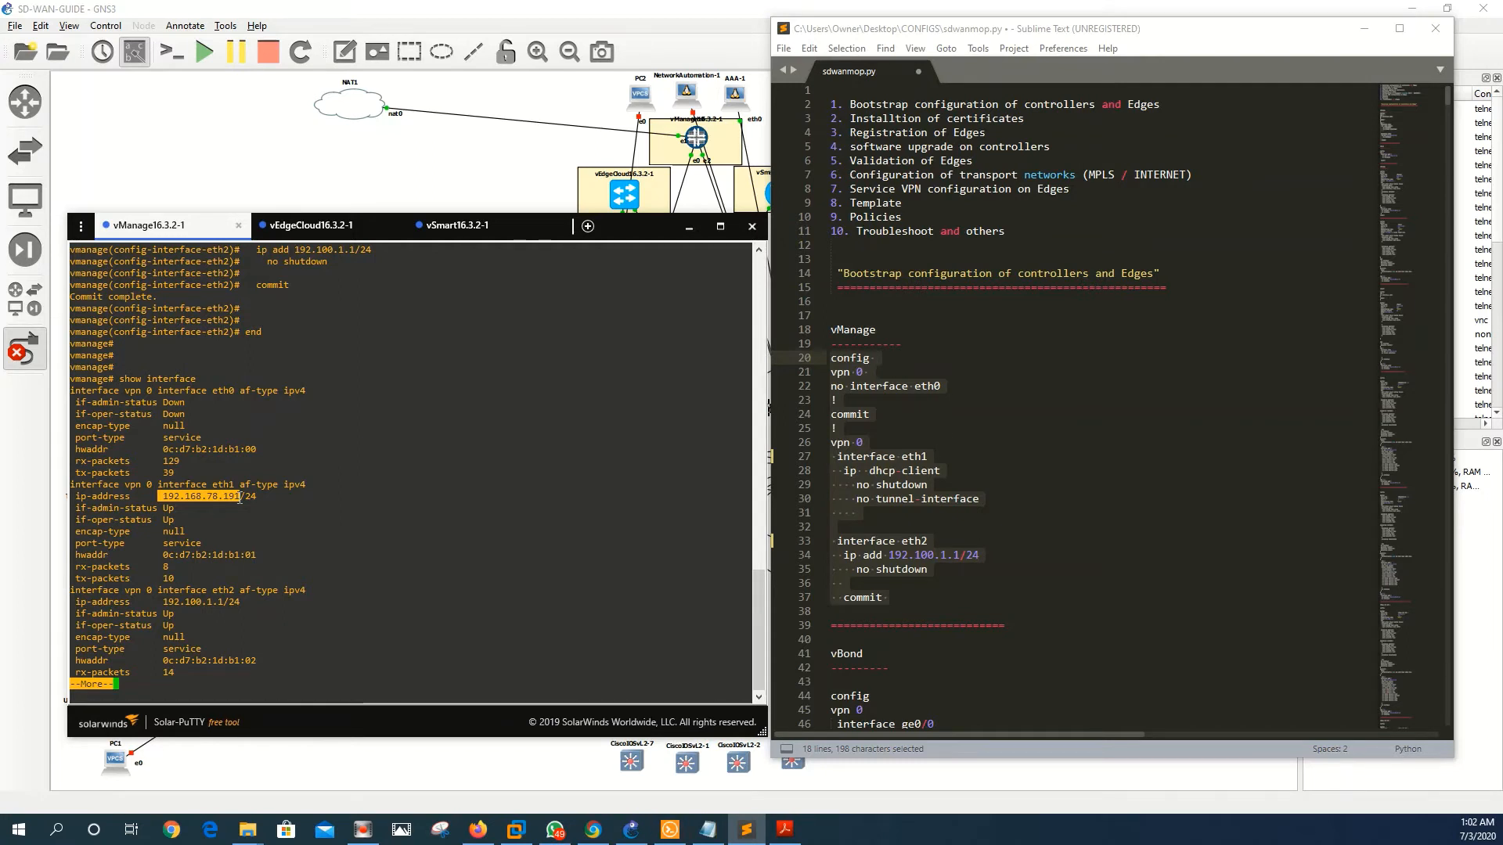
key(ctrl+c)
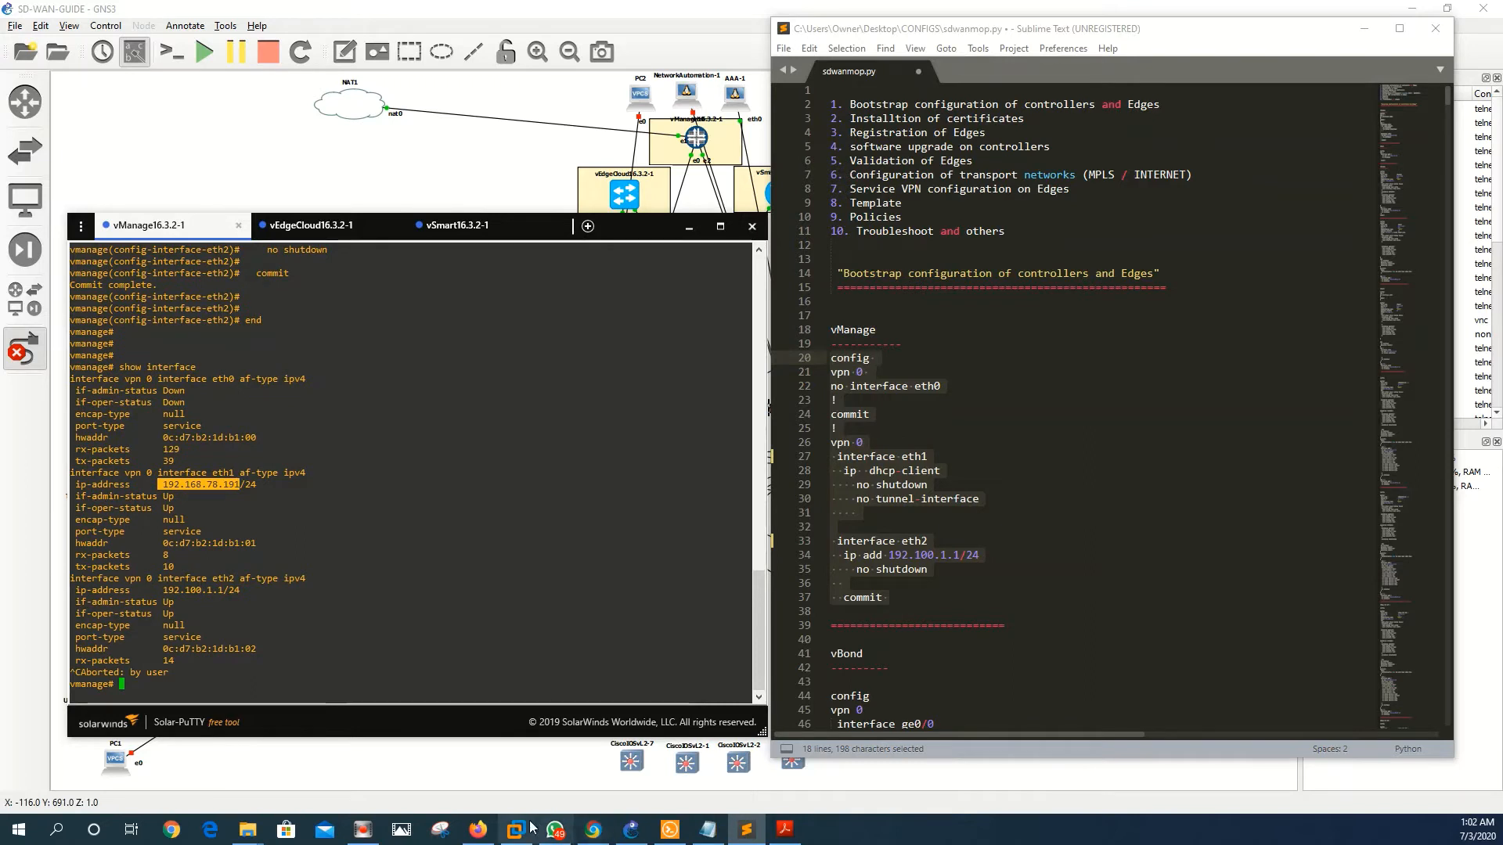
click(482, 835)
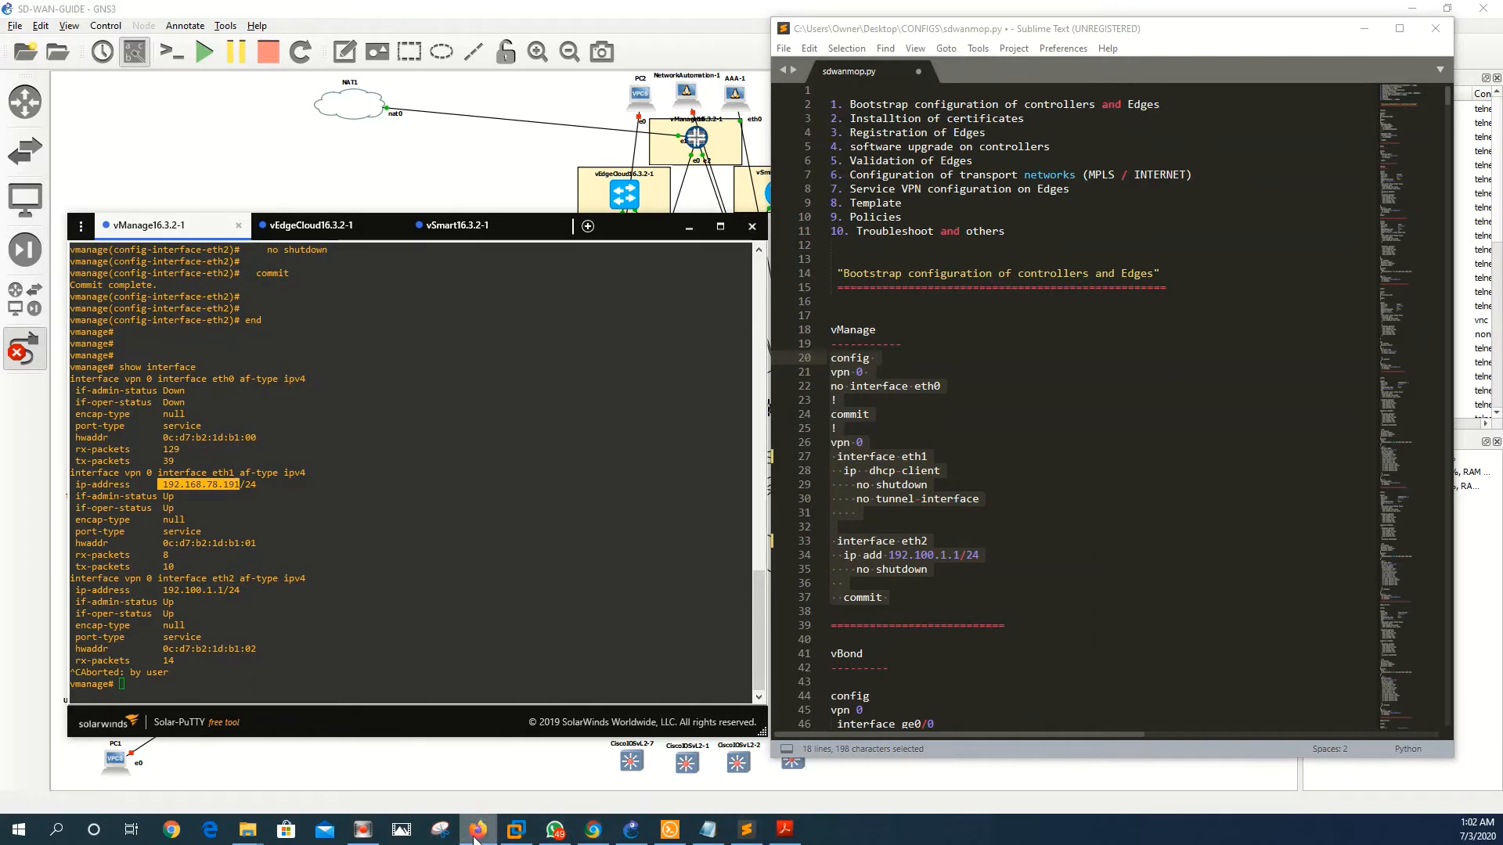
- In a new Firefox window, go to 192.168.78.191:8443
right_click(476, 835)
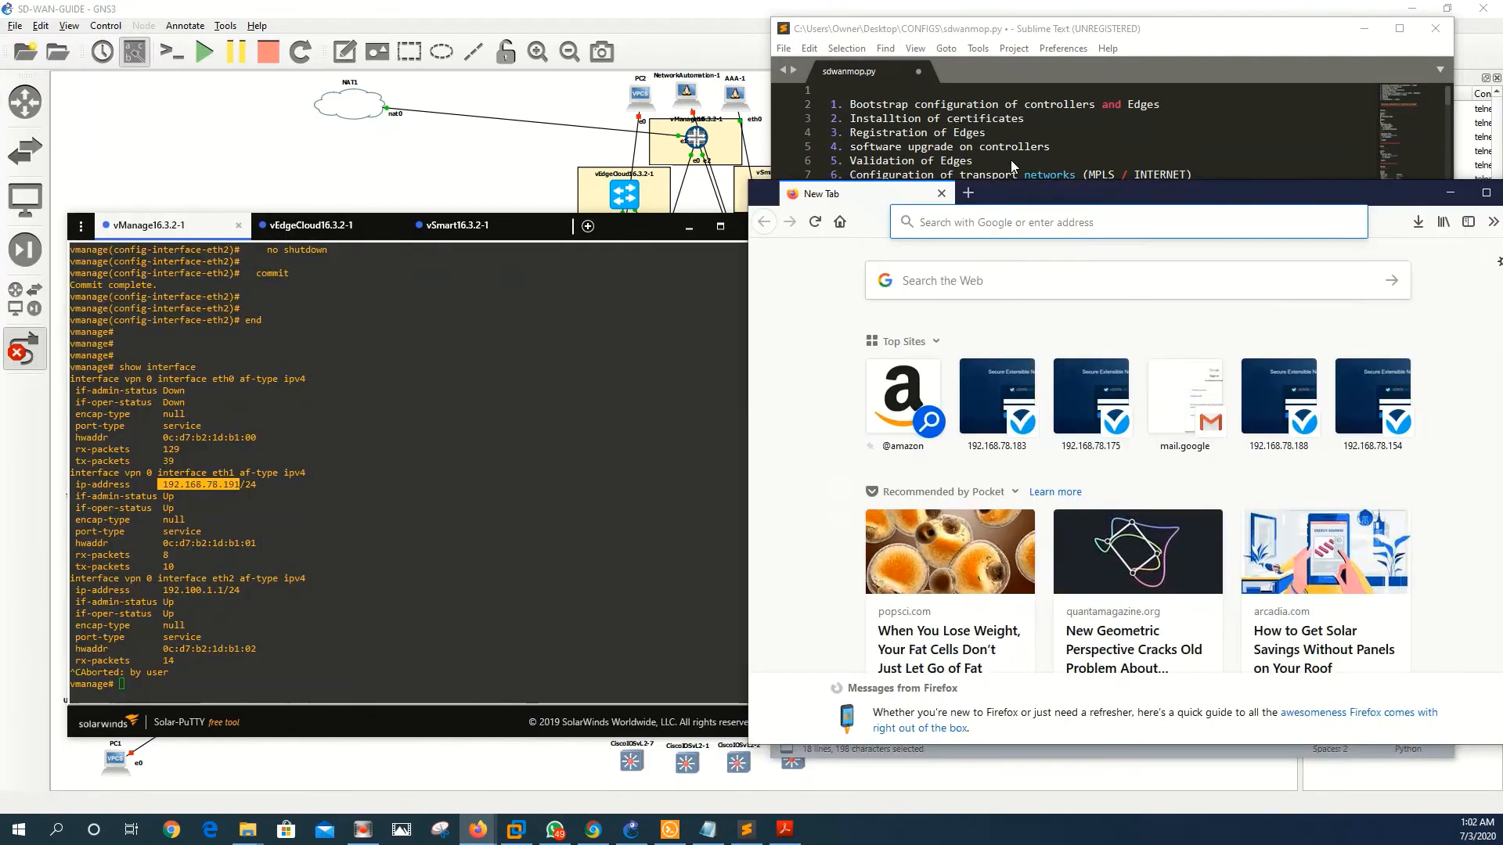
click(937, 100)
key(ctrl+v)
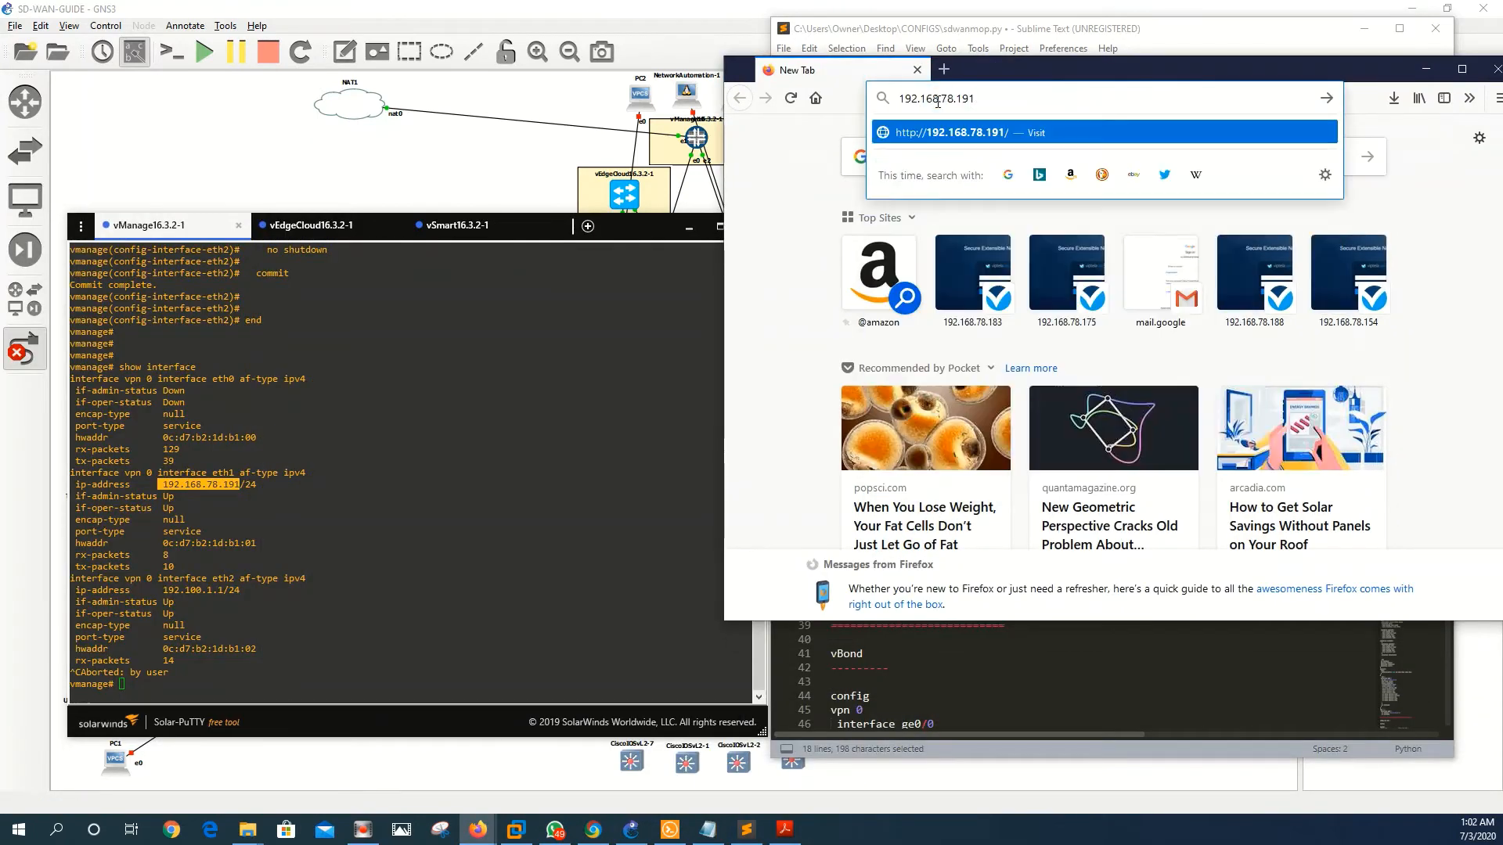
click(1010, 132)
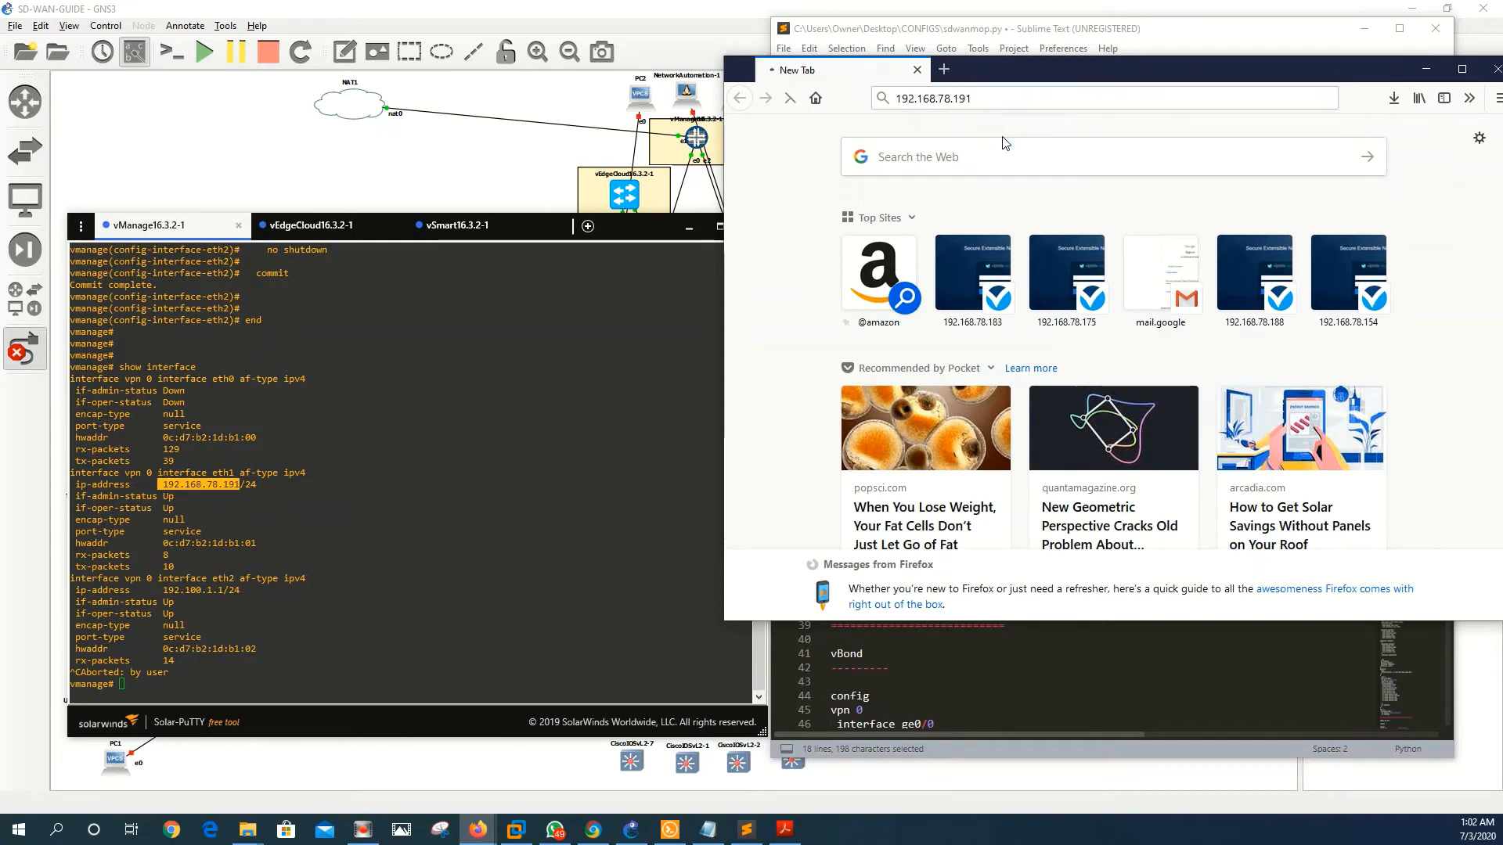
click(1009, 100)
key(ctrl+v)
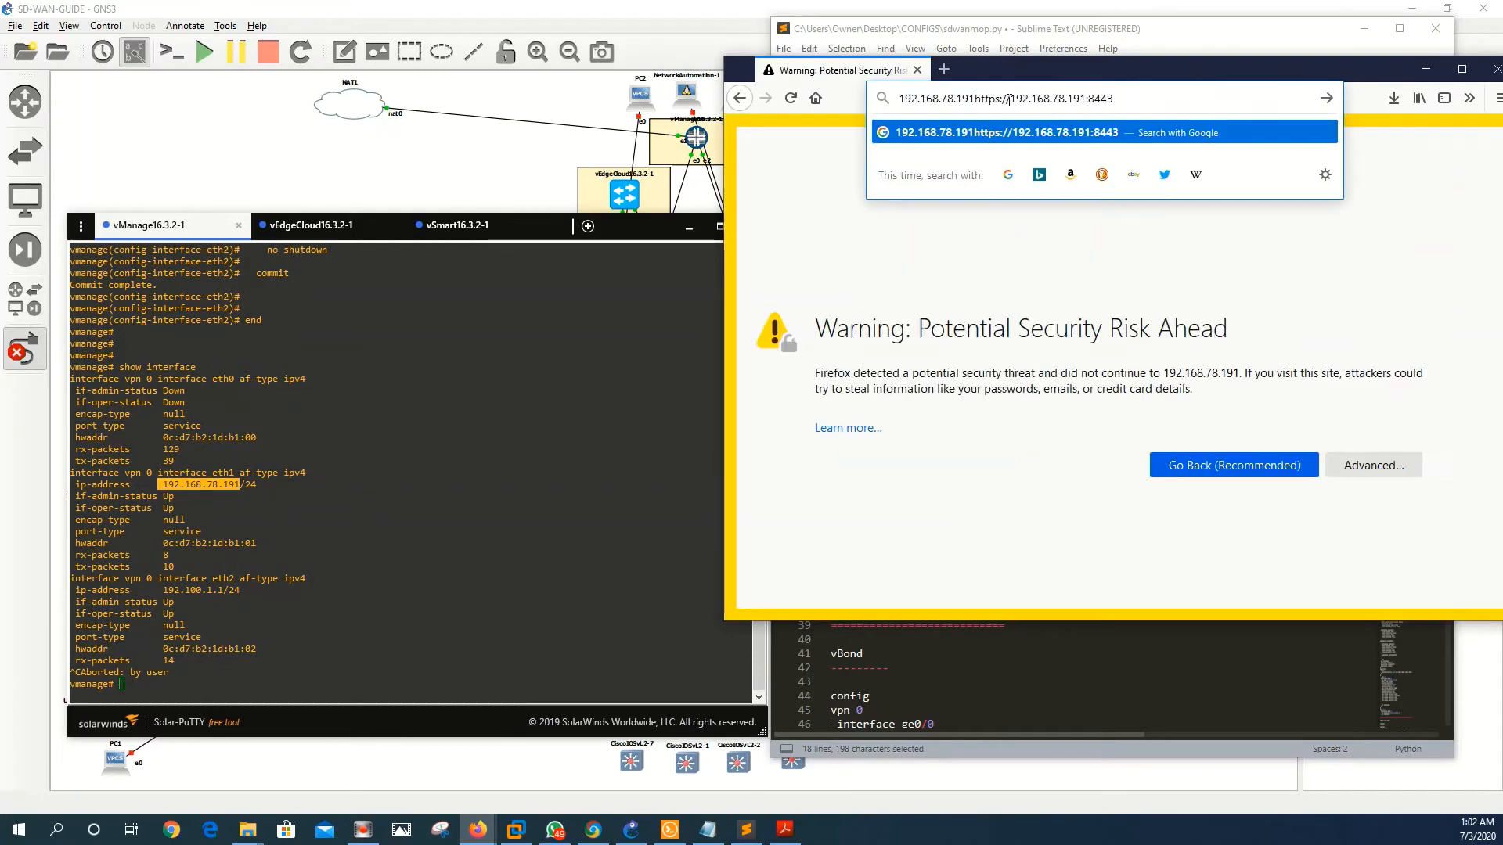
click(1151, 105)
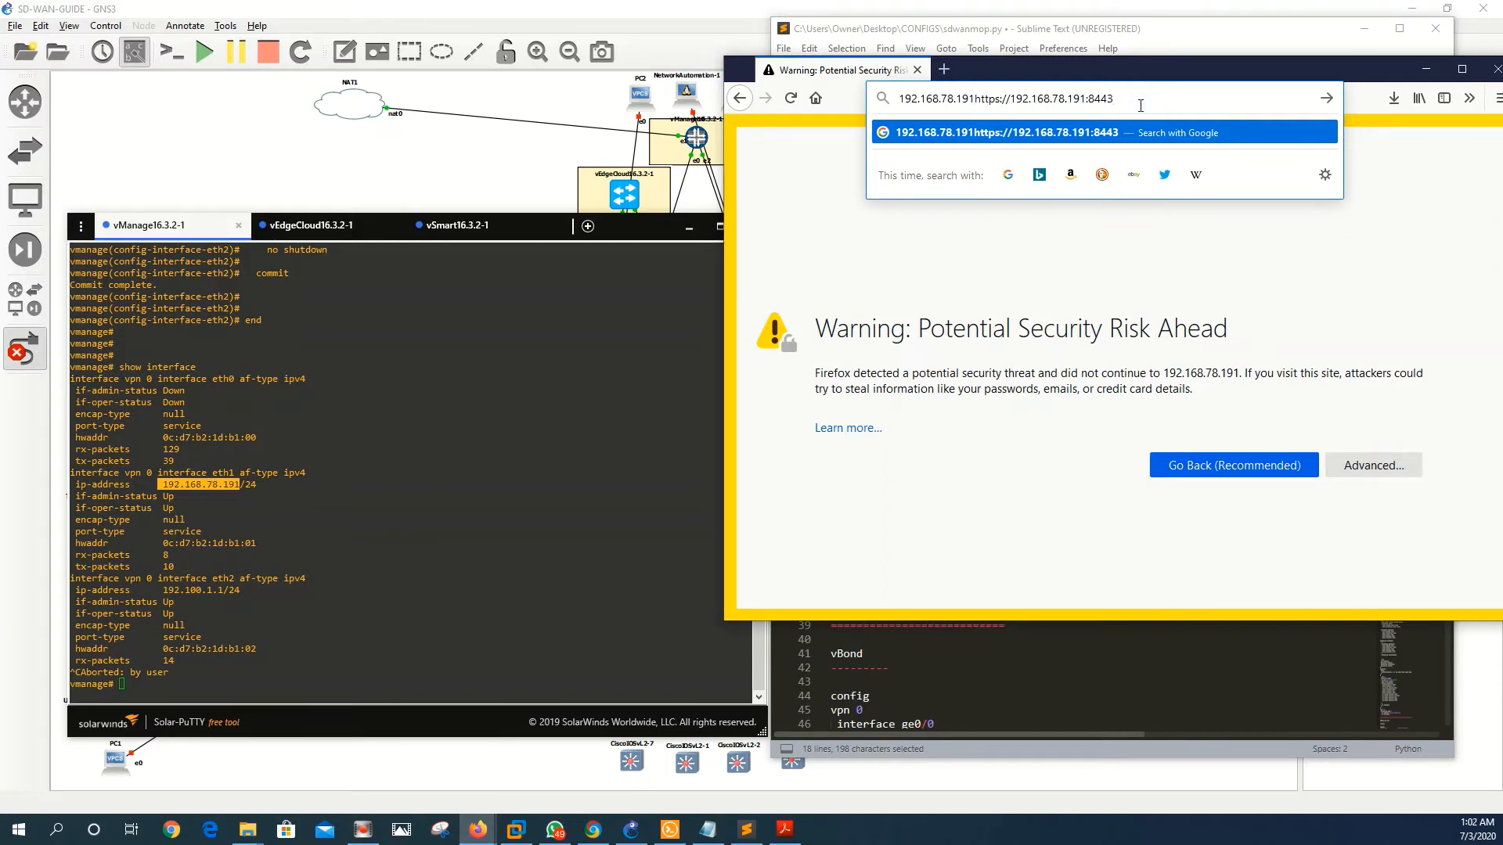
key(BackSpace)
key(BackSpace)
key(BackSpace)
key(BackSpace)
key(BackSpace)
key(BackSpace)
key(BackSpace)
key(BackSpace)
key(BackSpace)
key(BackSpace)
key(BackSpace)
key(BackSpace)
key(BackSpace)
key(BackSpace)
key(BackSpace)
key(BackSpace)
key(BackSpace)
key(BackSpace)
key(BackSpace)
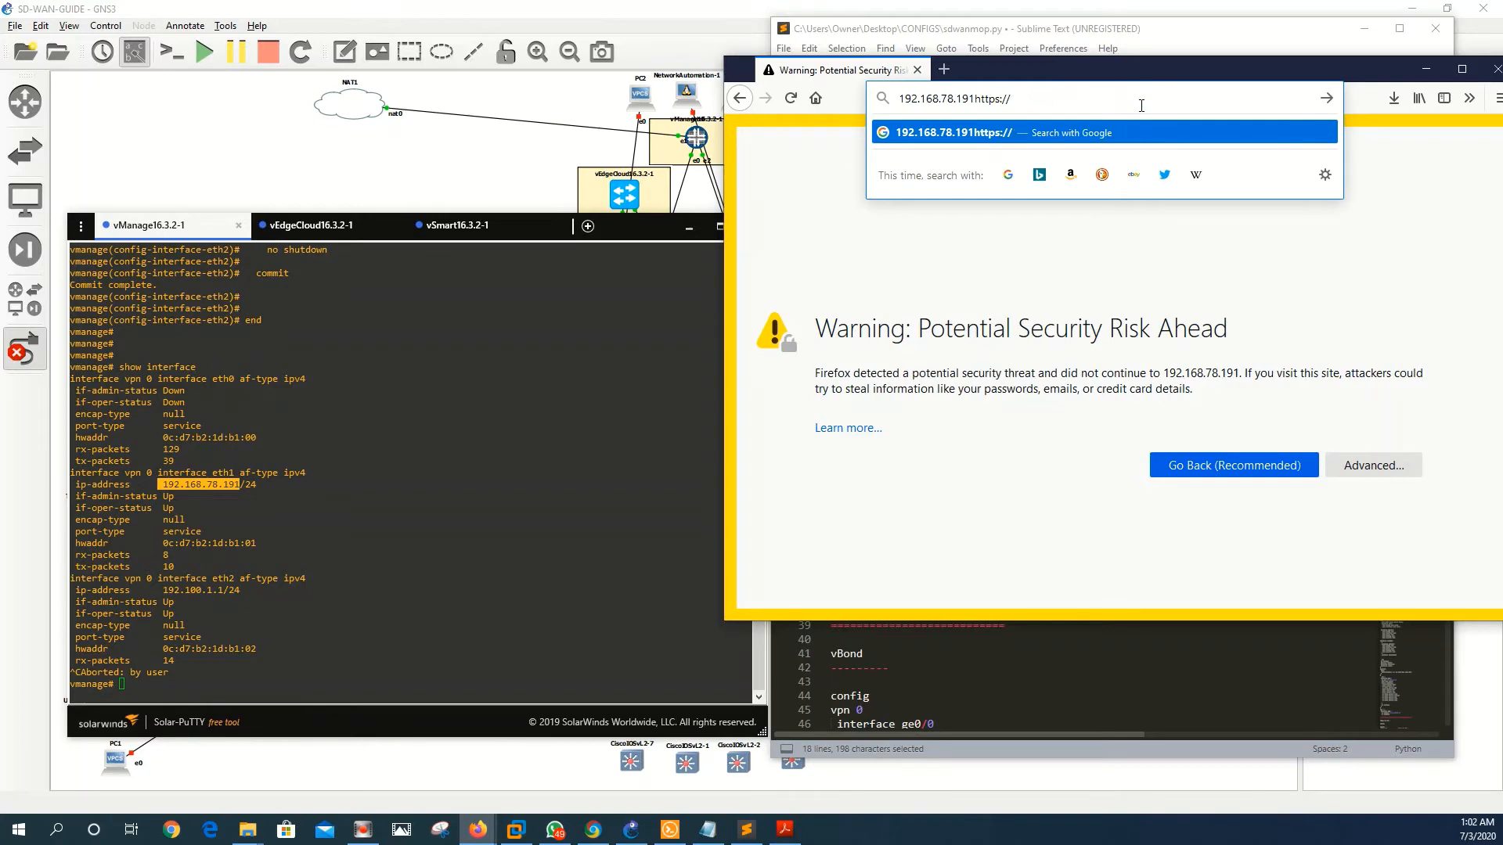
- Accept the self-signed certificate risk and continue to the vManage page
click(1369, 468)
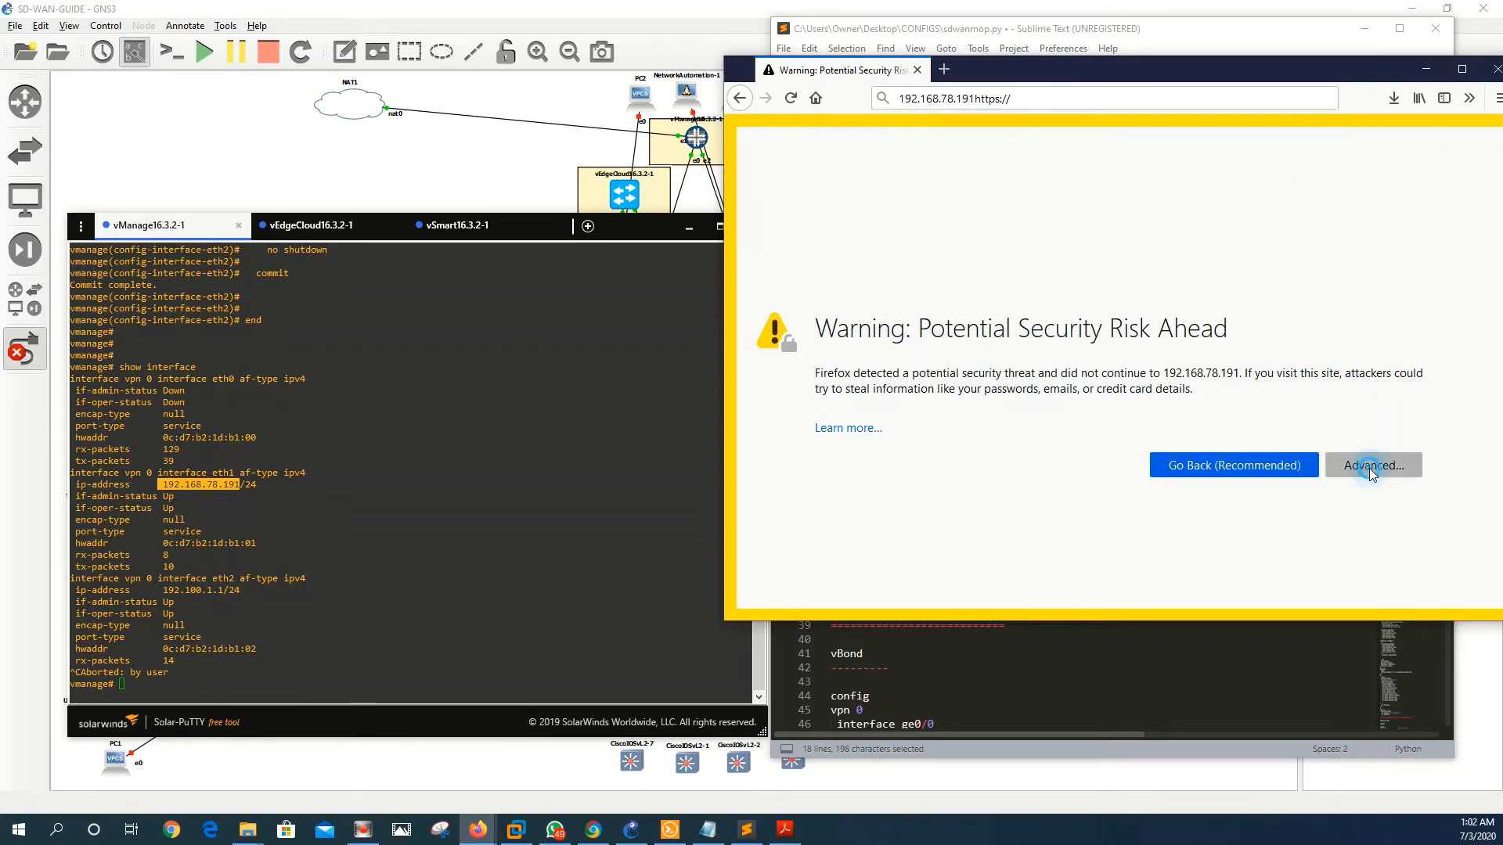
scroll(1292, 580, down, 2)
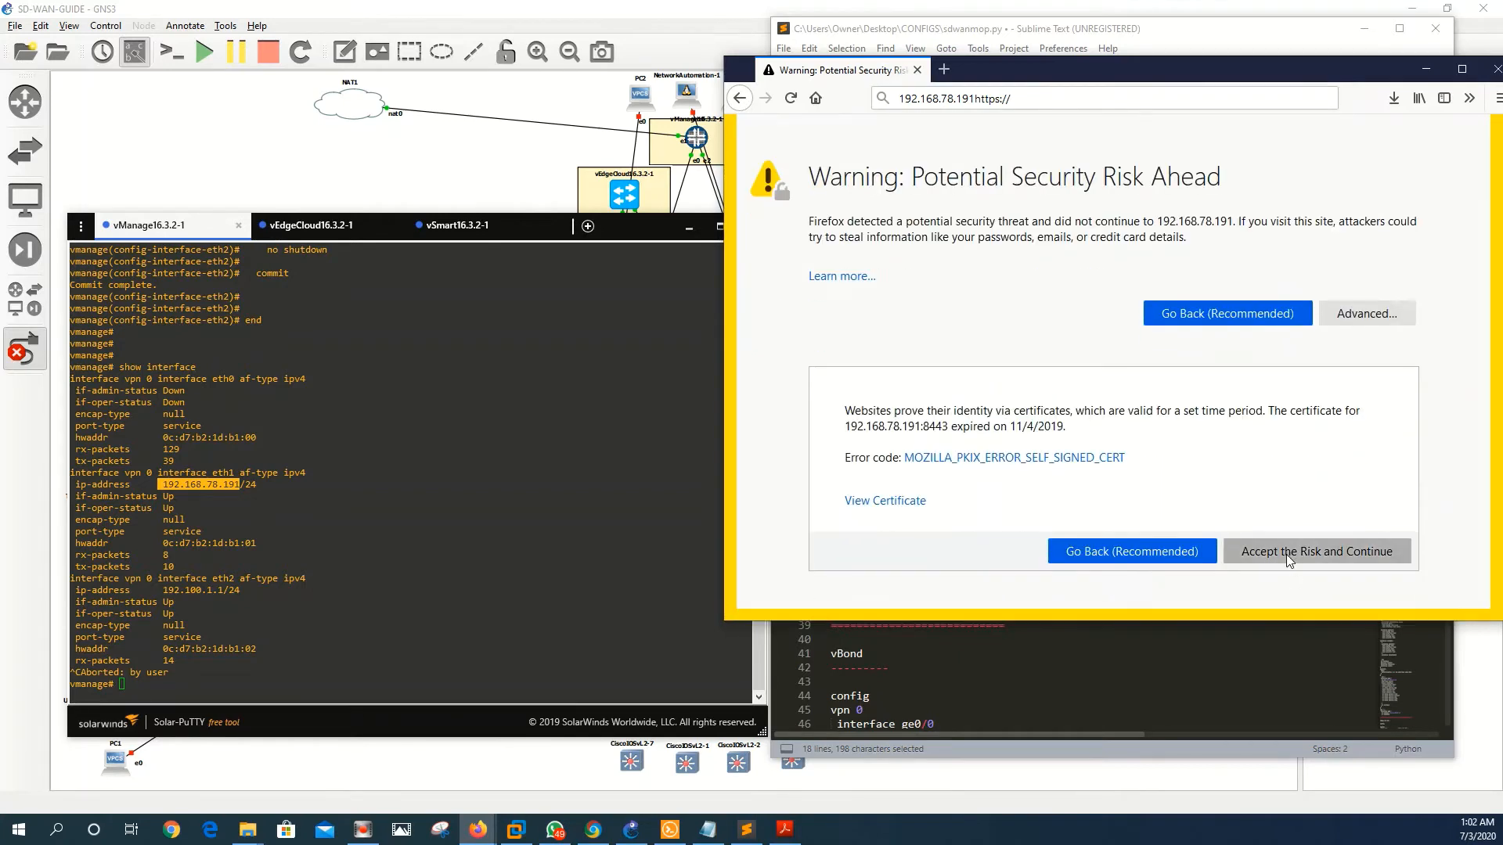
click(1285, 554)
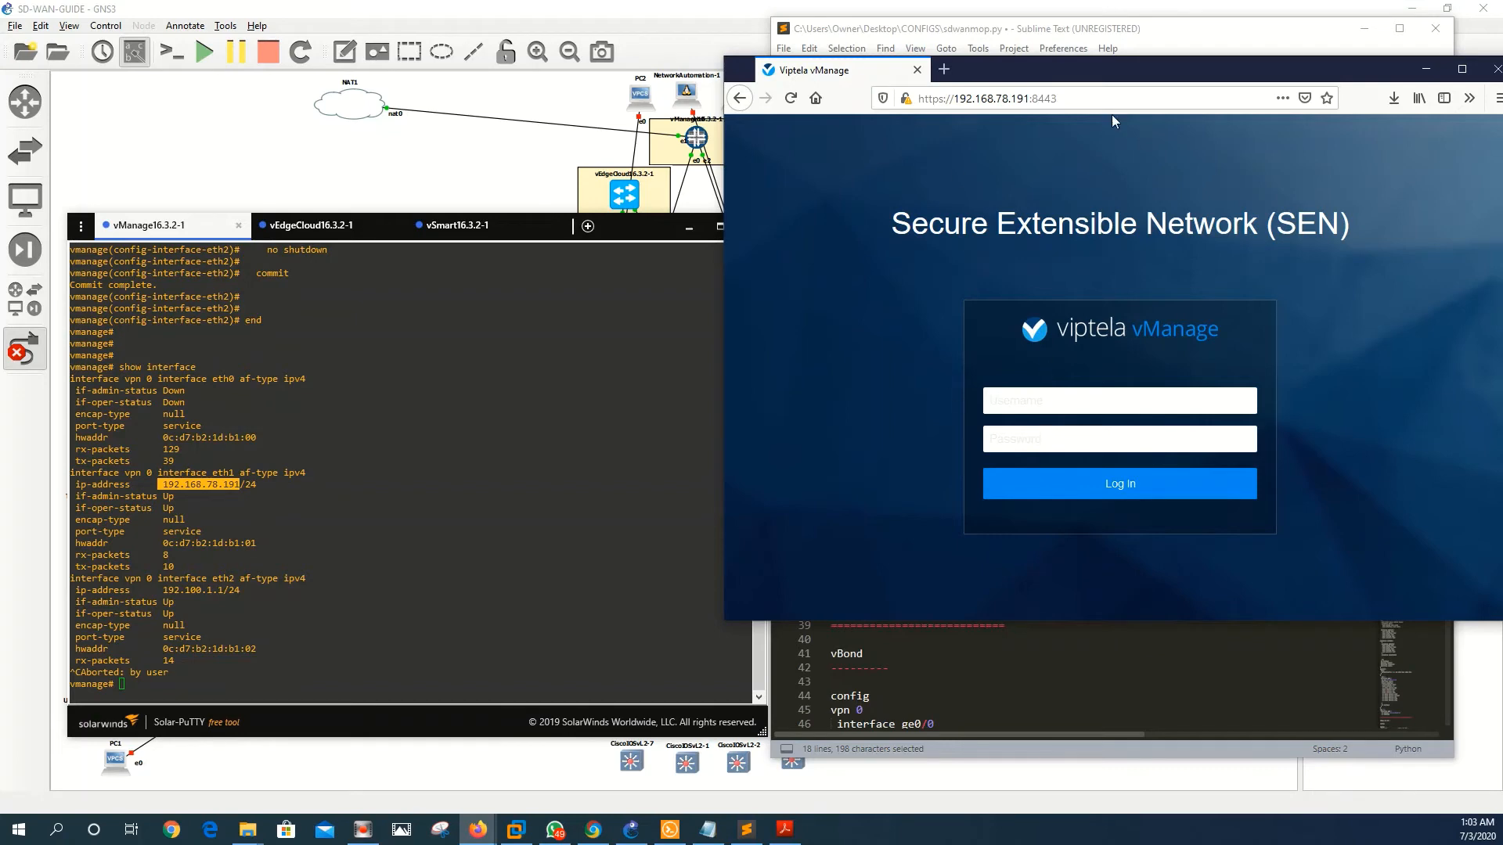
- Sign in to vManage with the admin account and save the login in Firefox
drag(1107, 65, 1078, 61)
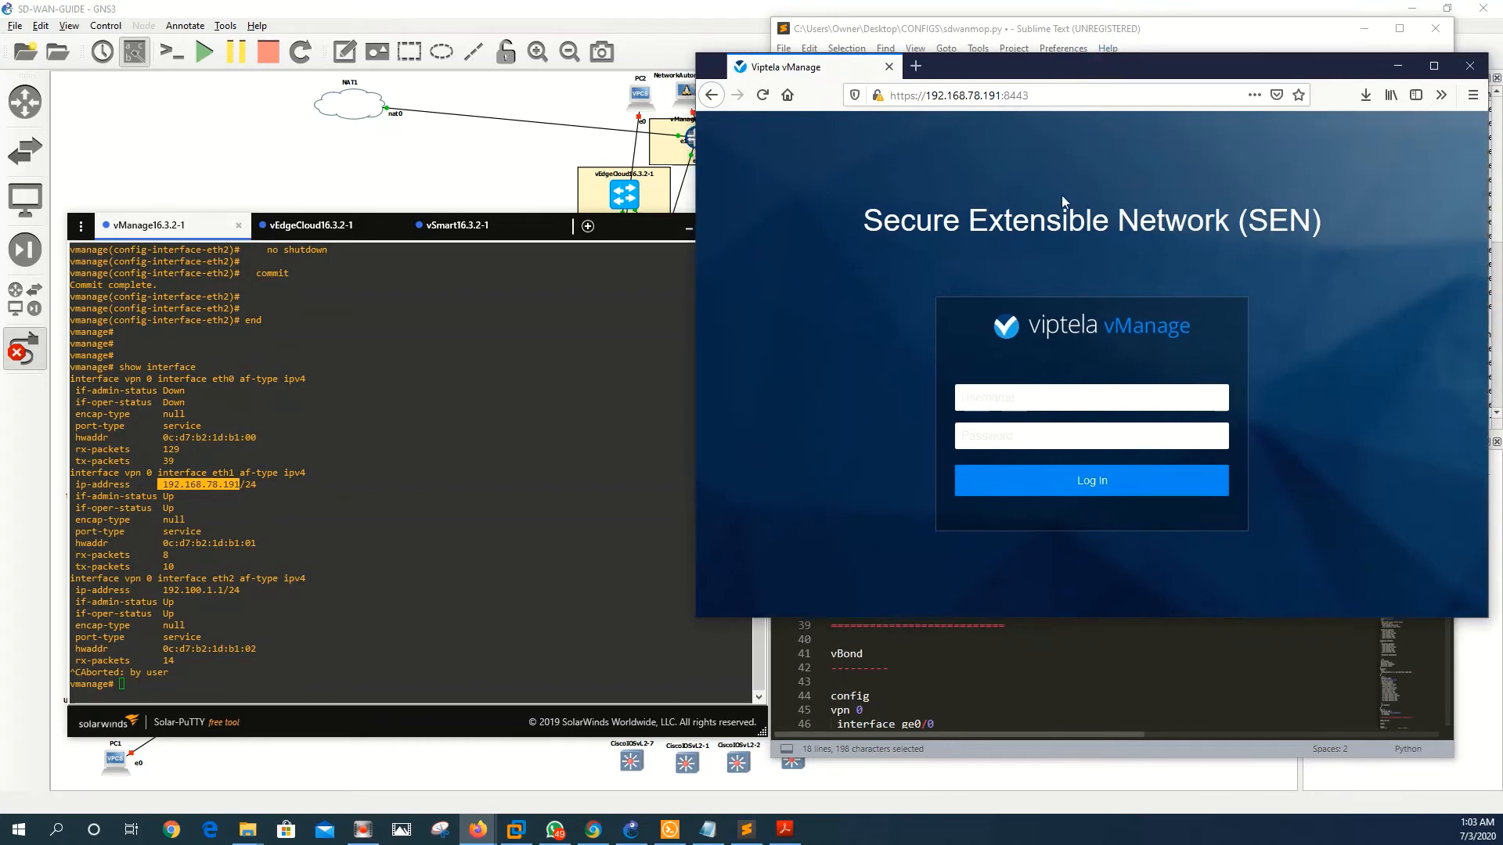
click(1076, 399)
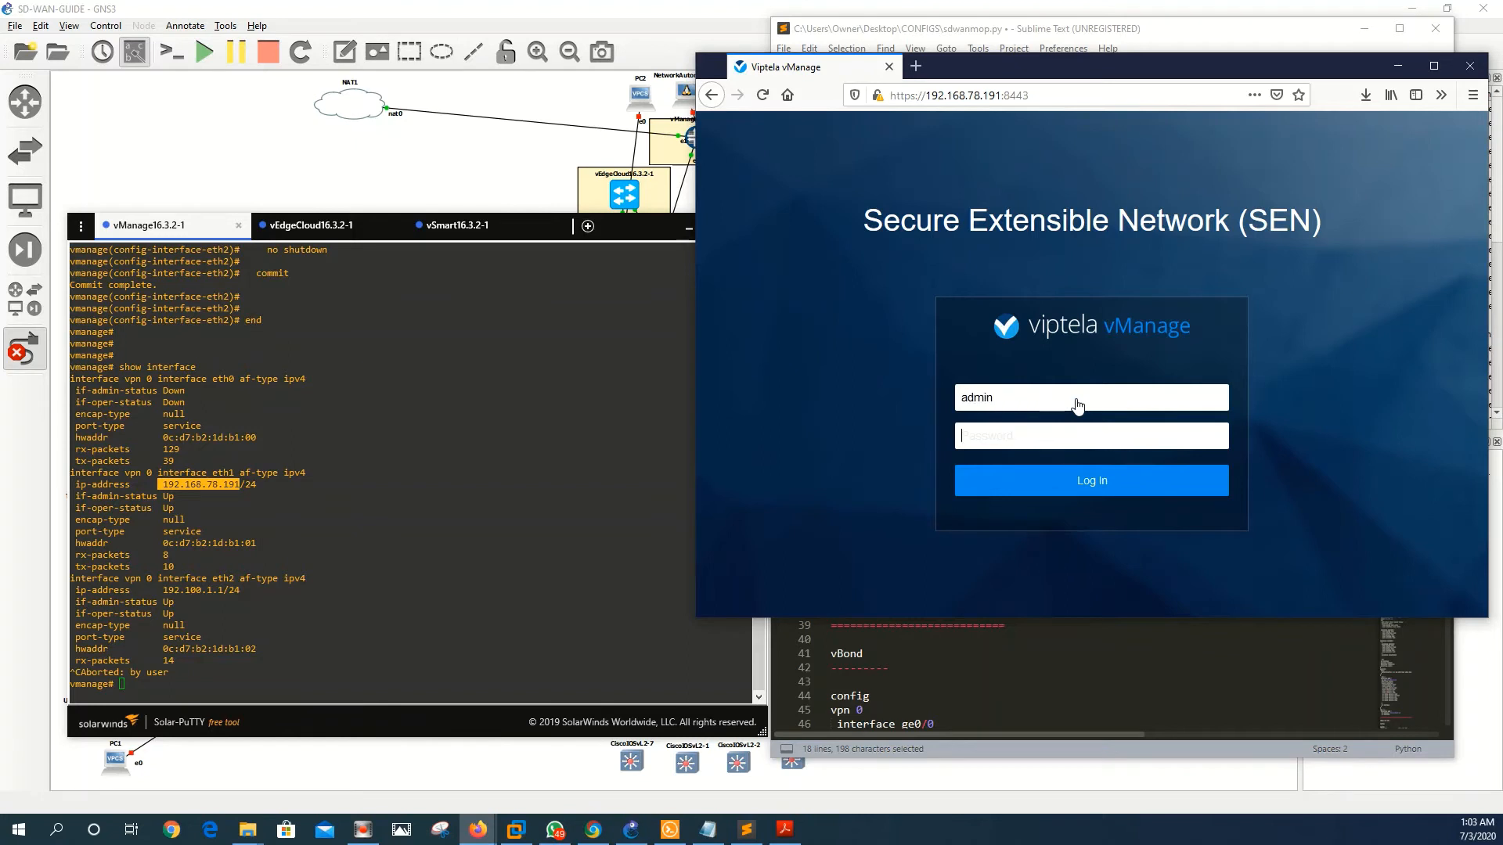
text(a)
key(Return)
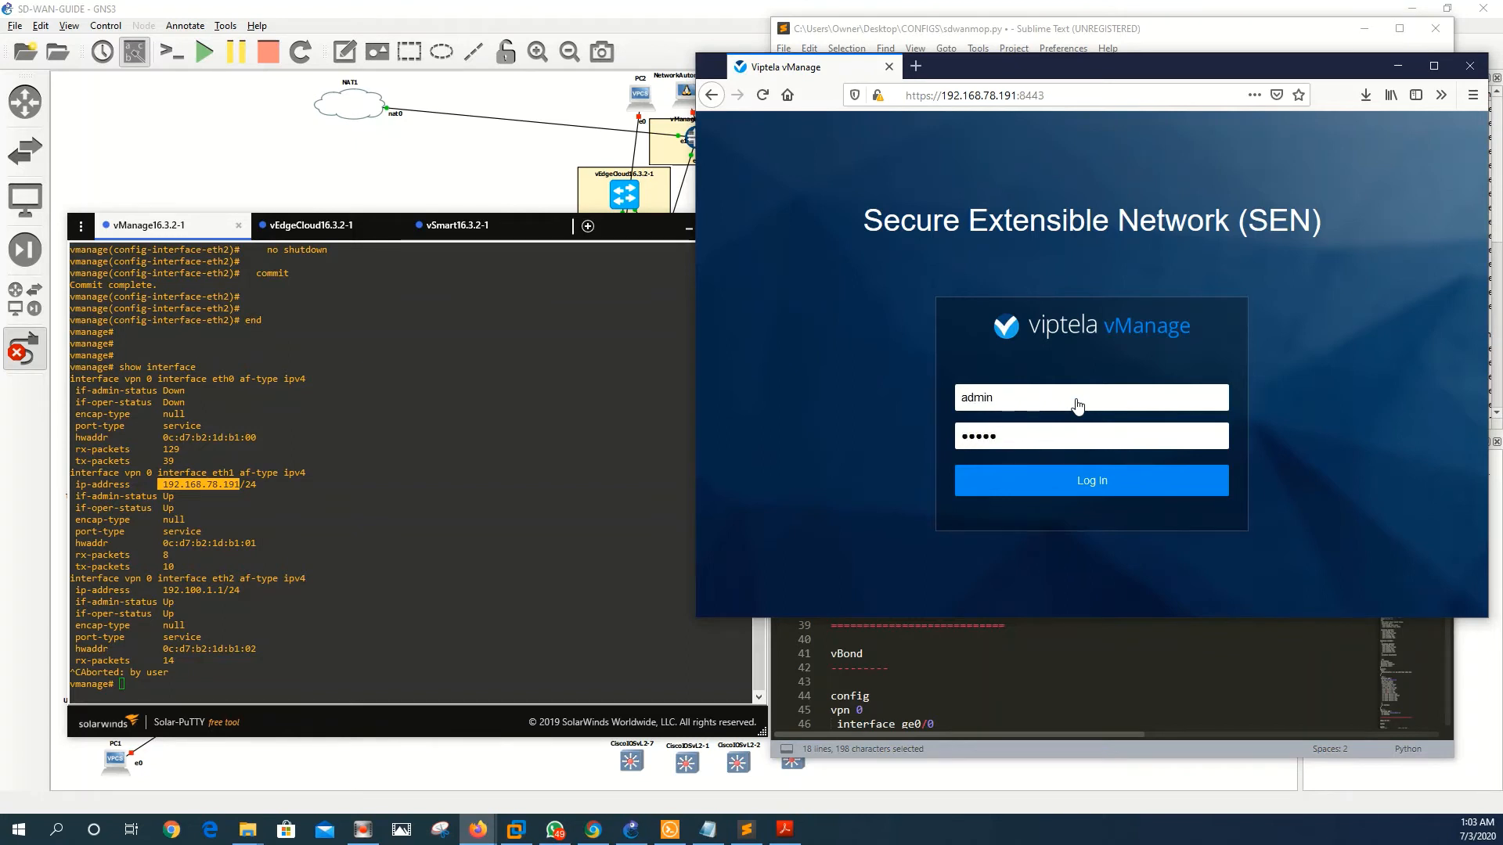
click(955, 232)
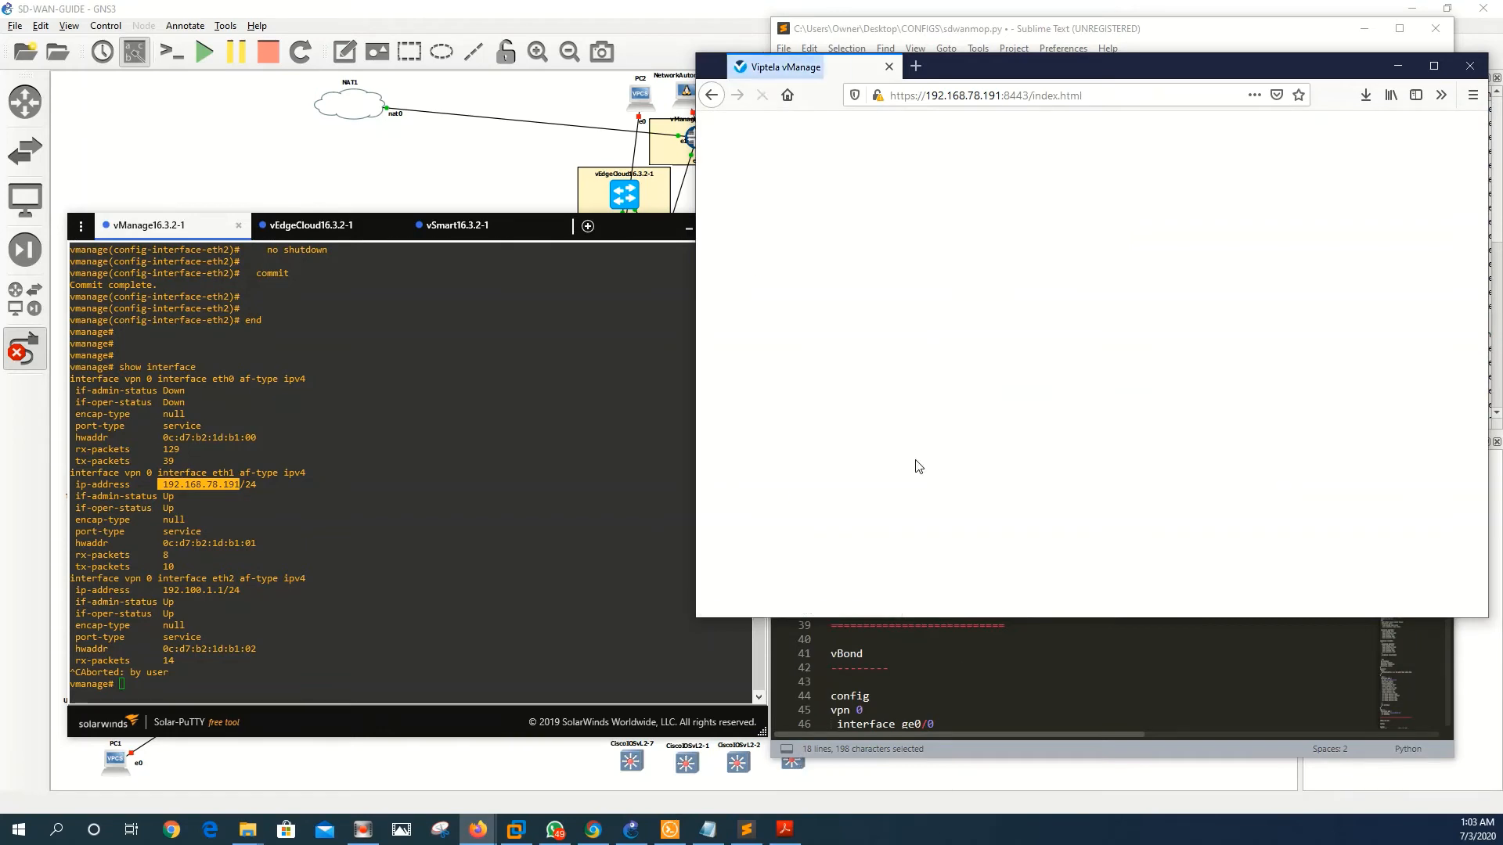
- Move the browser aside and scroll down the sdwanmop.py notes in Sublime Text
drag(1069, 69, 1017, 90)
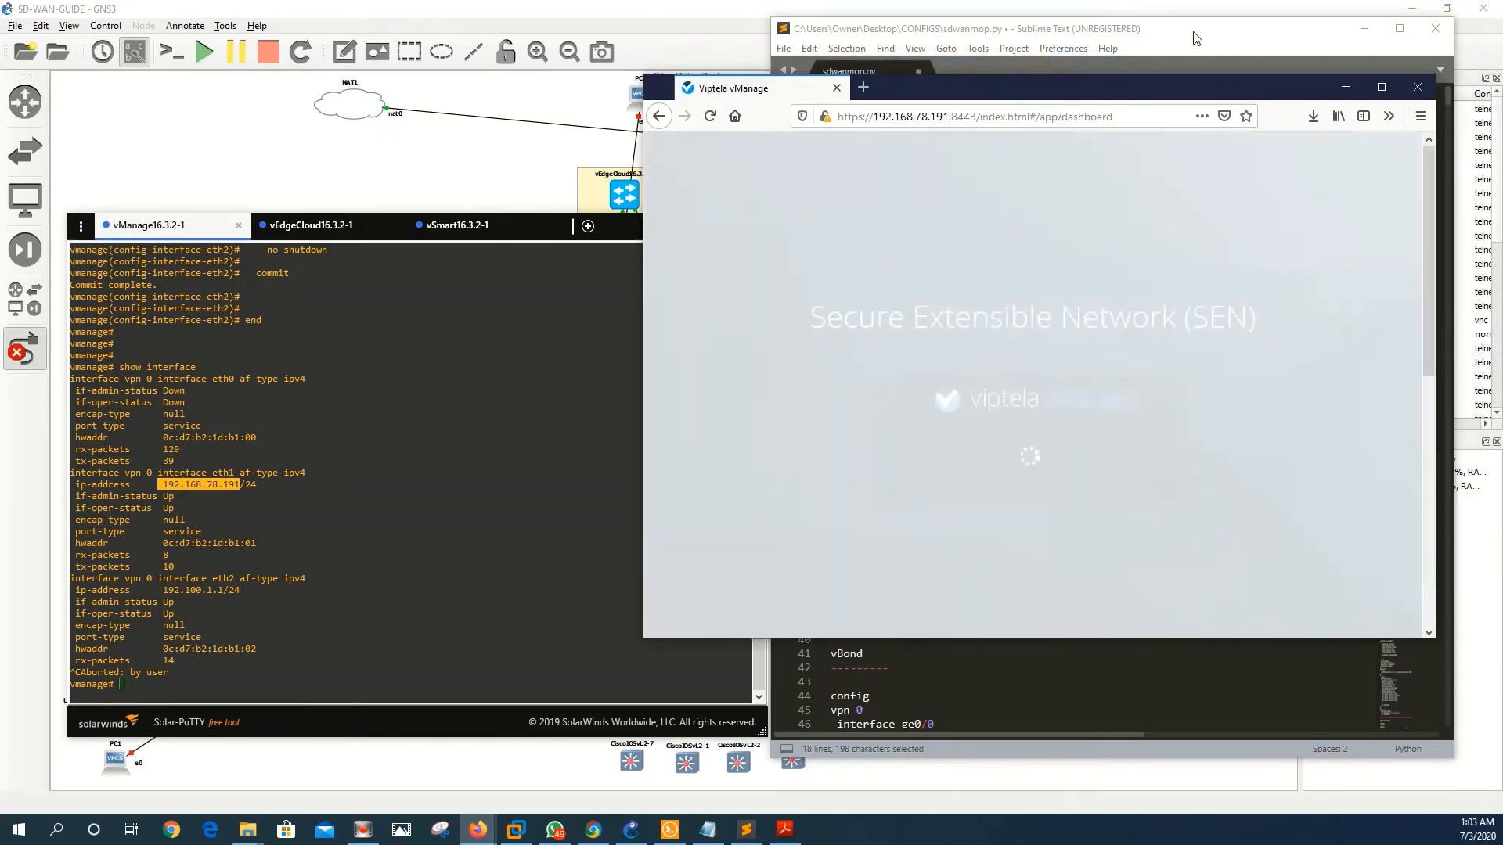
click(1076, 30)
scroll(1010, 544, down, 3)
scroll(913, 566, down, 2)
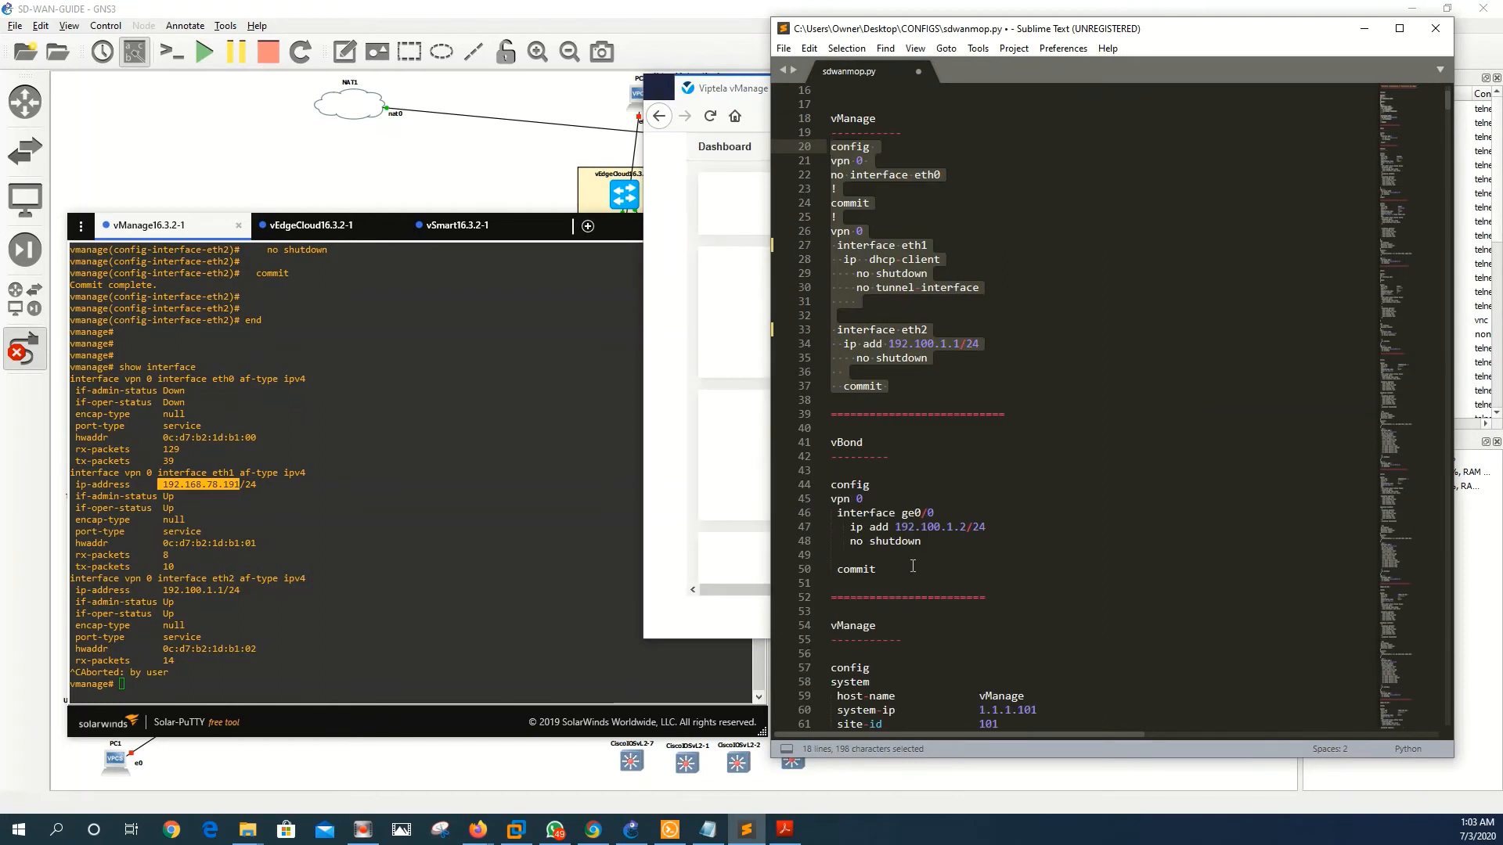
- Copy vBond config lines 44–50 and log in on the vEdgeCloud console
drag(886, 575, 832, 484)
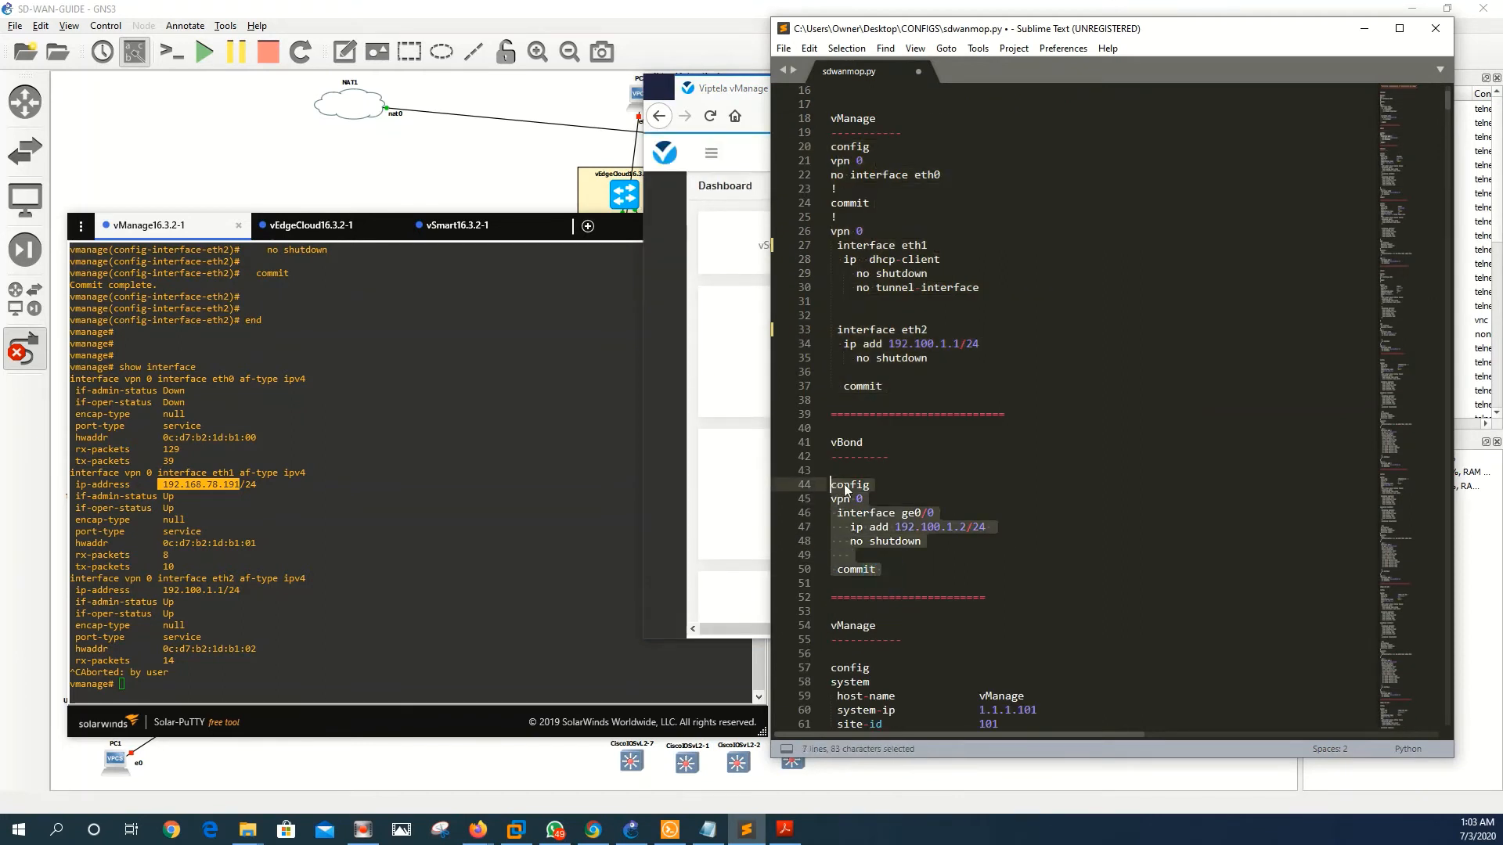
right_click(845, 485)
click(883, 535)
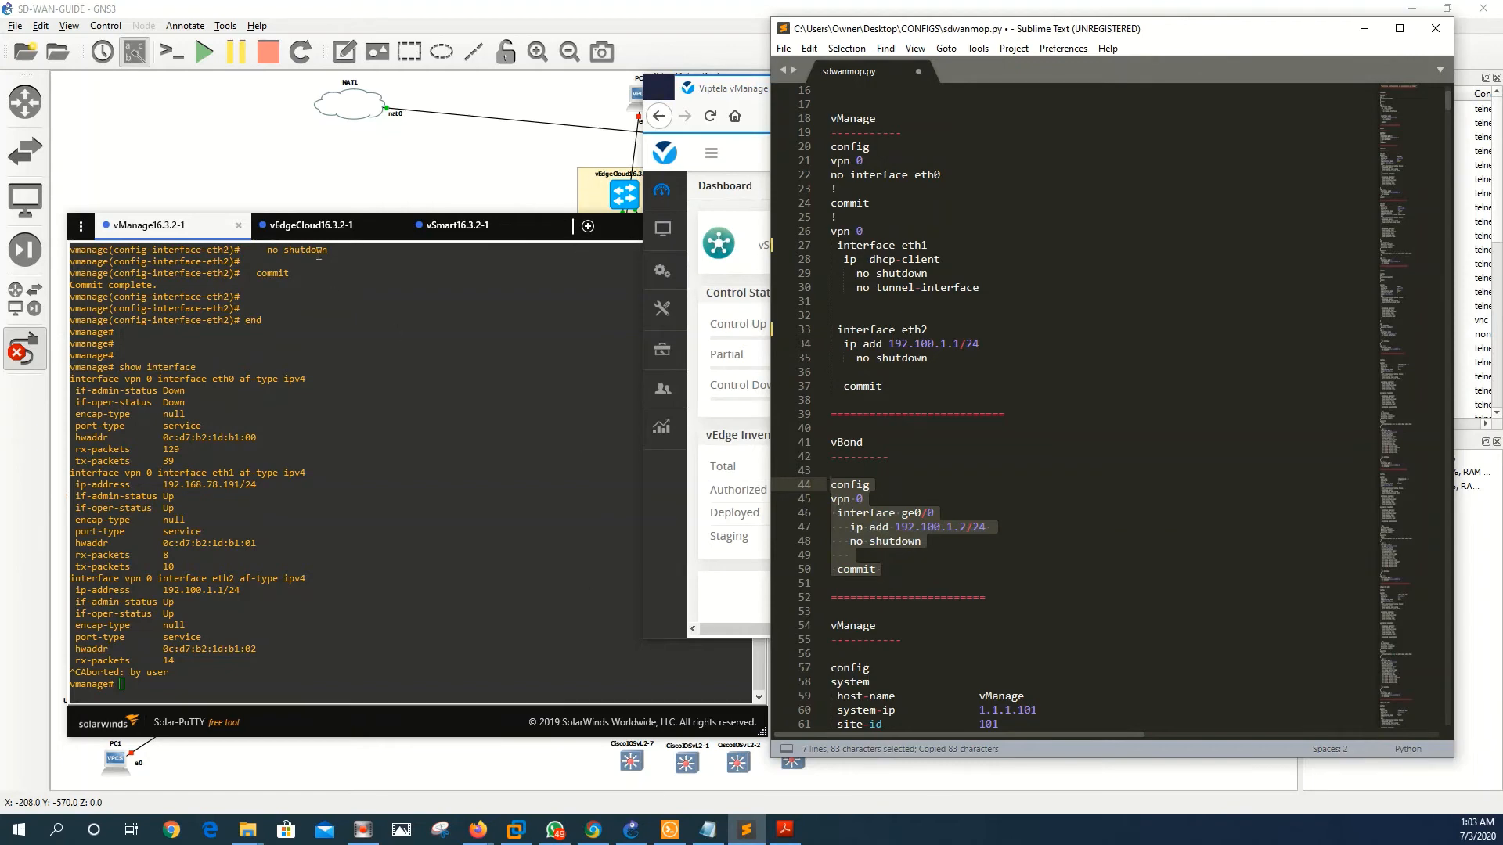
click(314, 225)
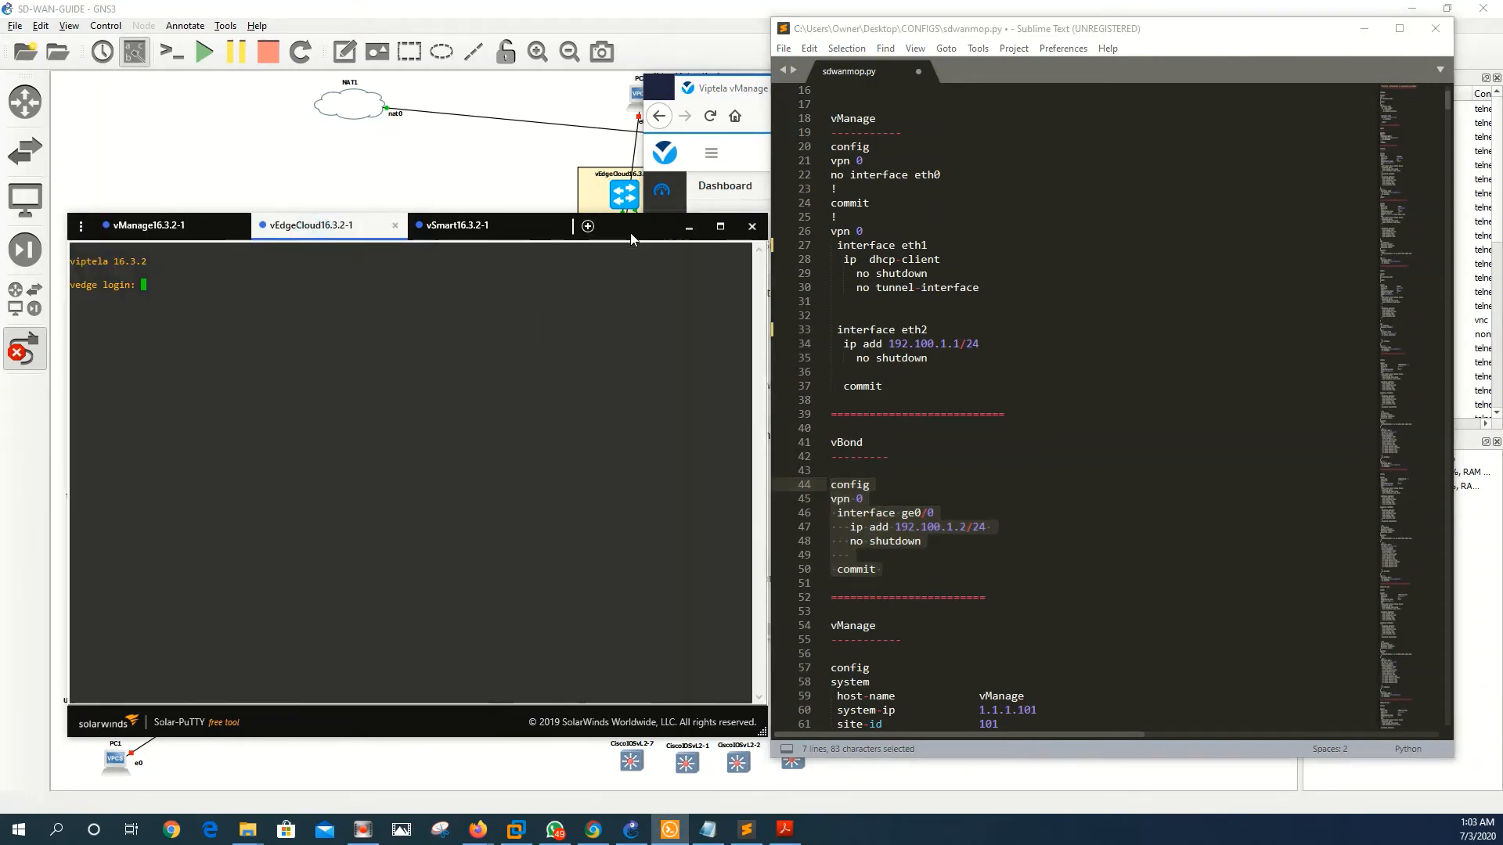
drag(631, 232, 1152, 236)
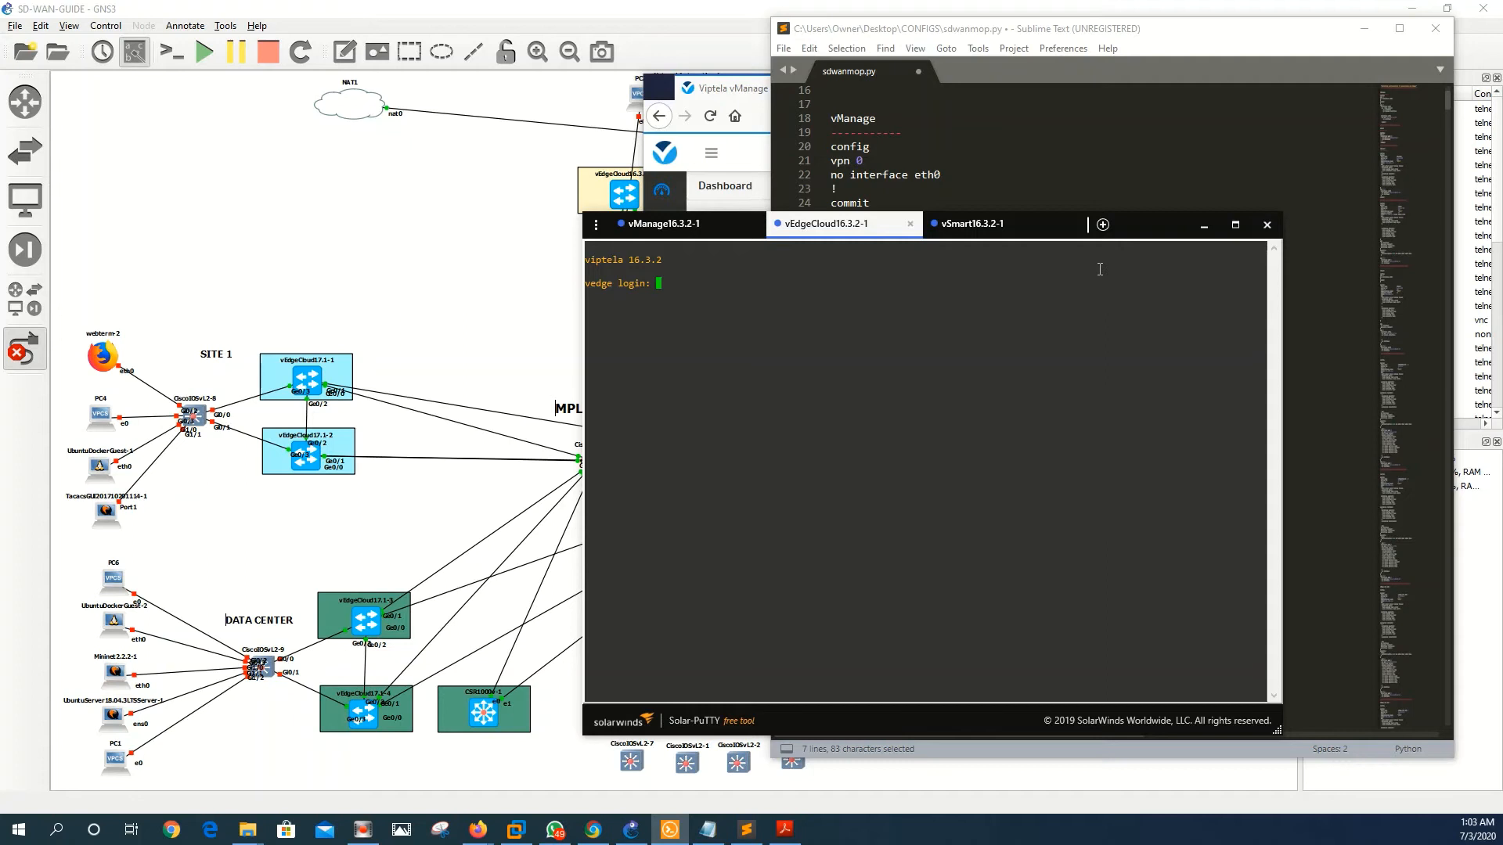
text(n)
key(Return)
key(Return)
key(Return)
key(Return)
key(Return)
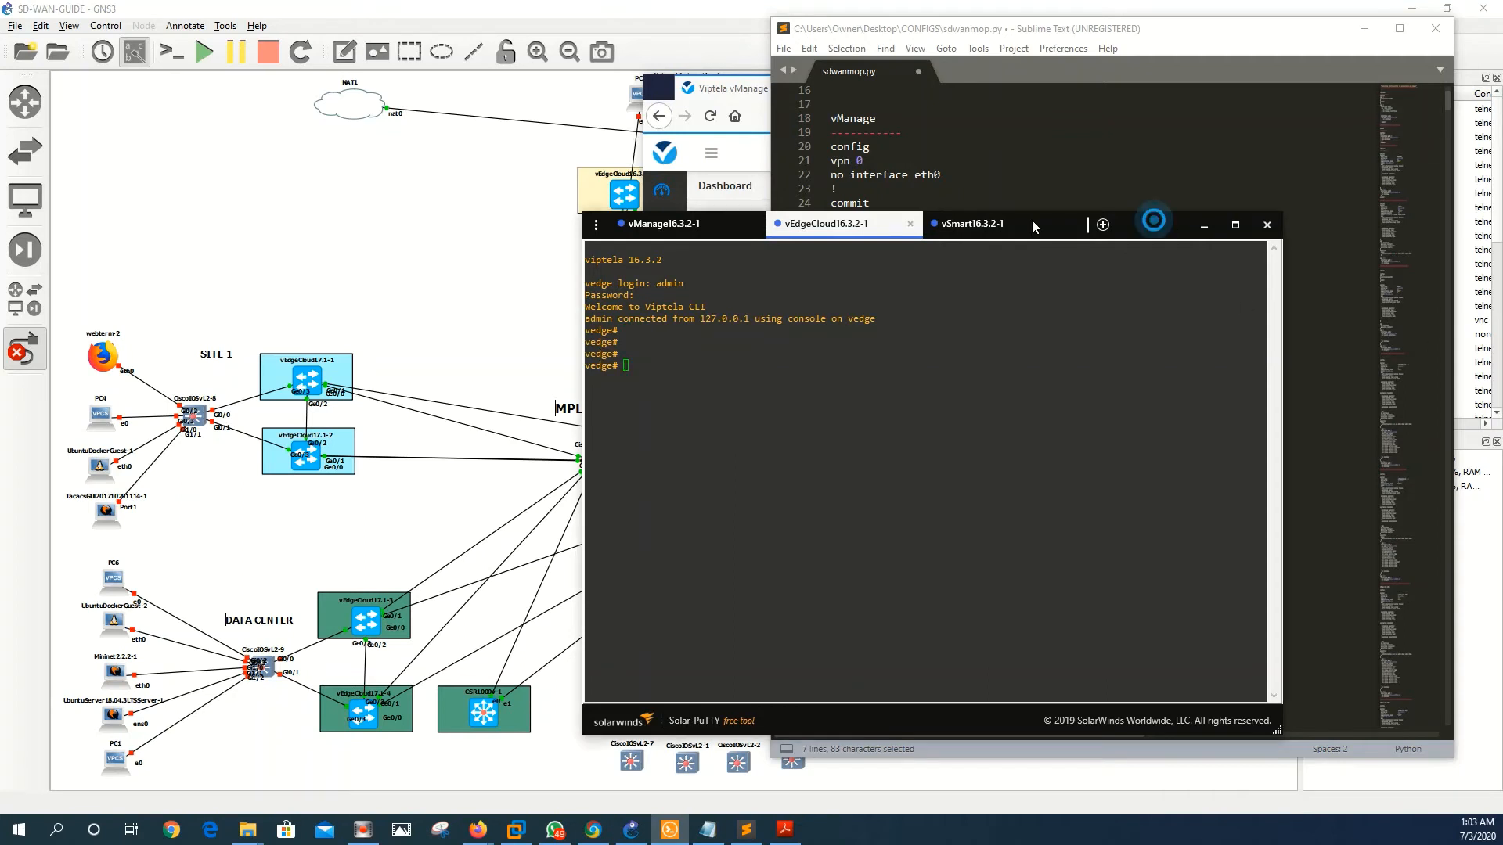
- Paste and commit the vBond ge0/0 config at 192.100.1.2/24, then exit configuration mode
drag(1155, 227, 663, 201)
click(552, 487)
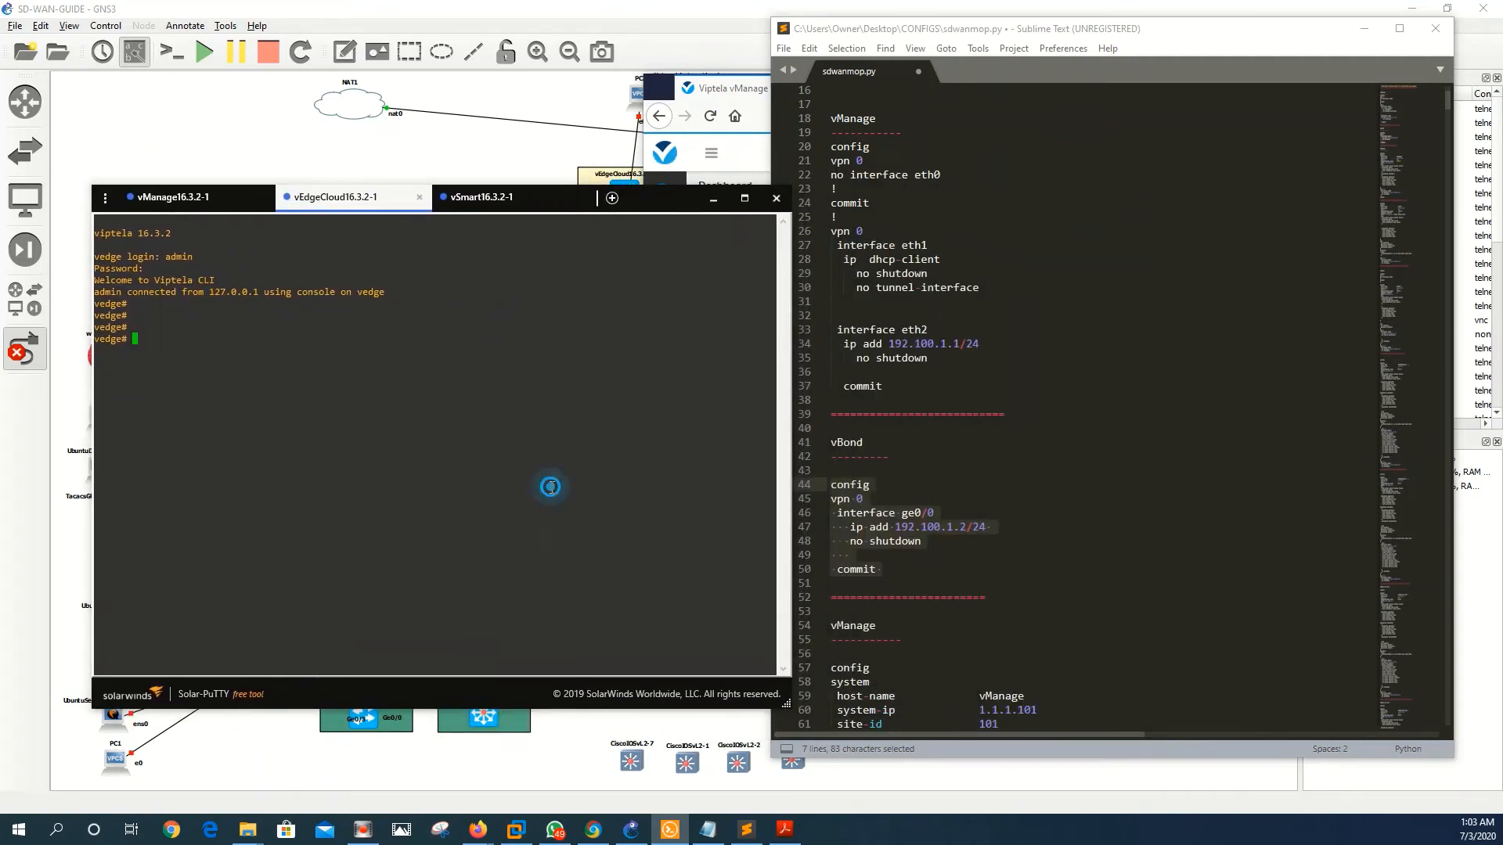
right_click(551, 487)
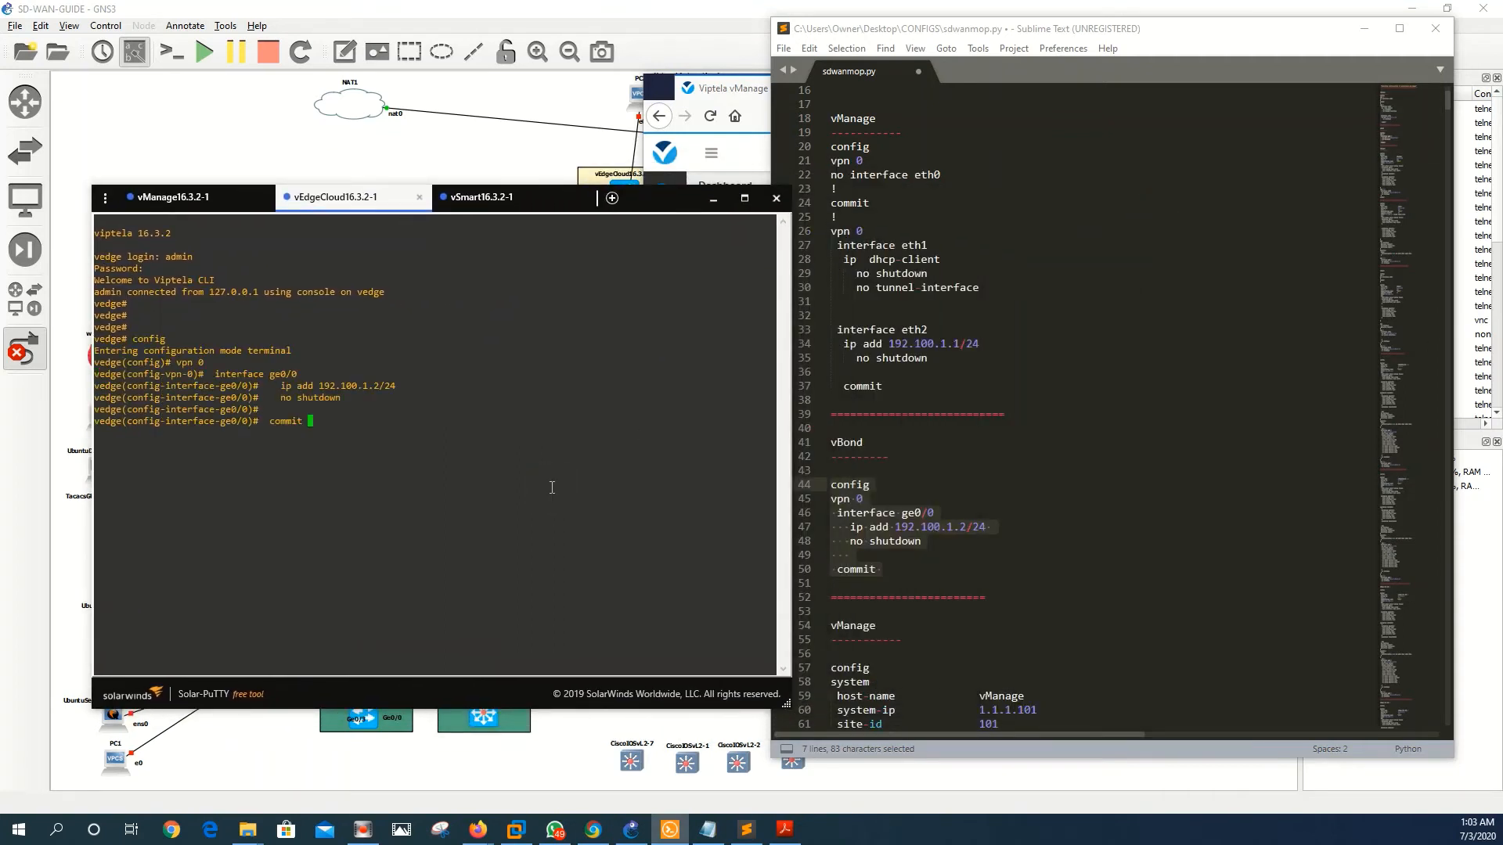
key(Return)
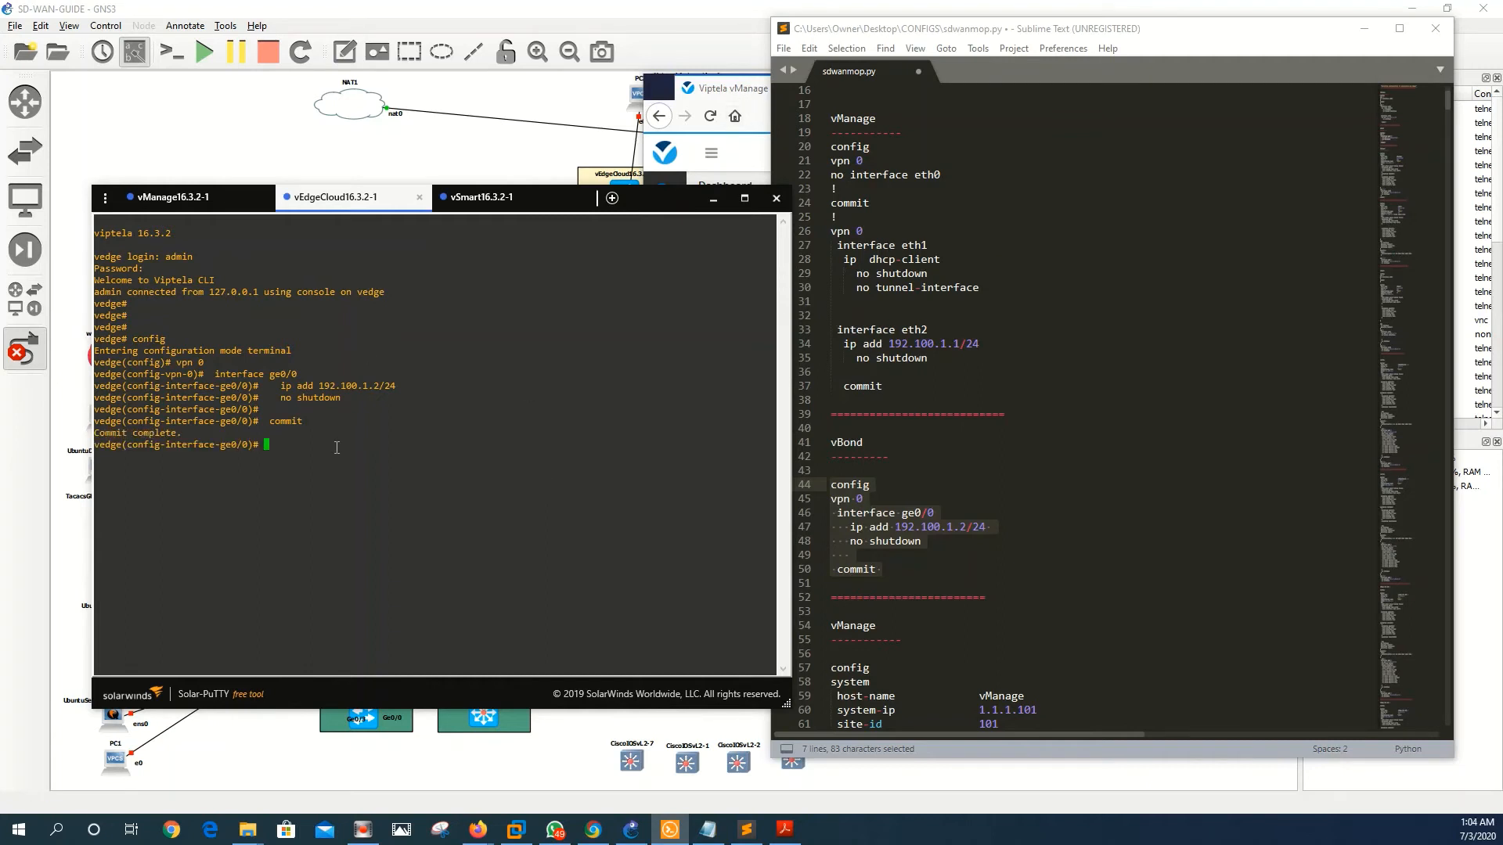
drag(382, 386, 320, 386)
key(ctrl+z)
click(732, 88)
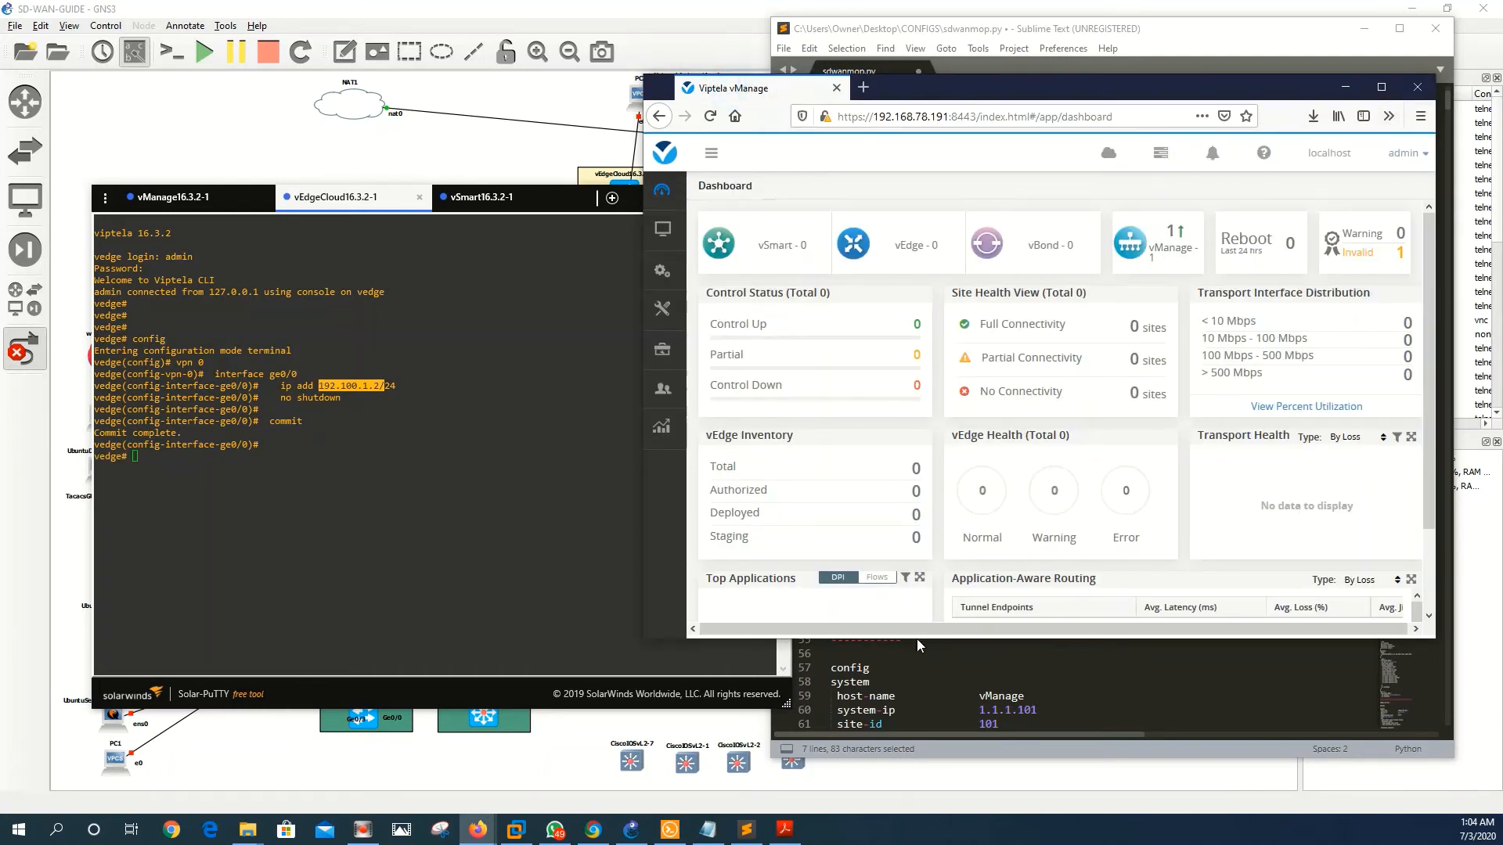
- Make the vManage Firefox window taller, higher and wider, then expand the navigation sidebar
drag(890, 640, 893, 771)
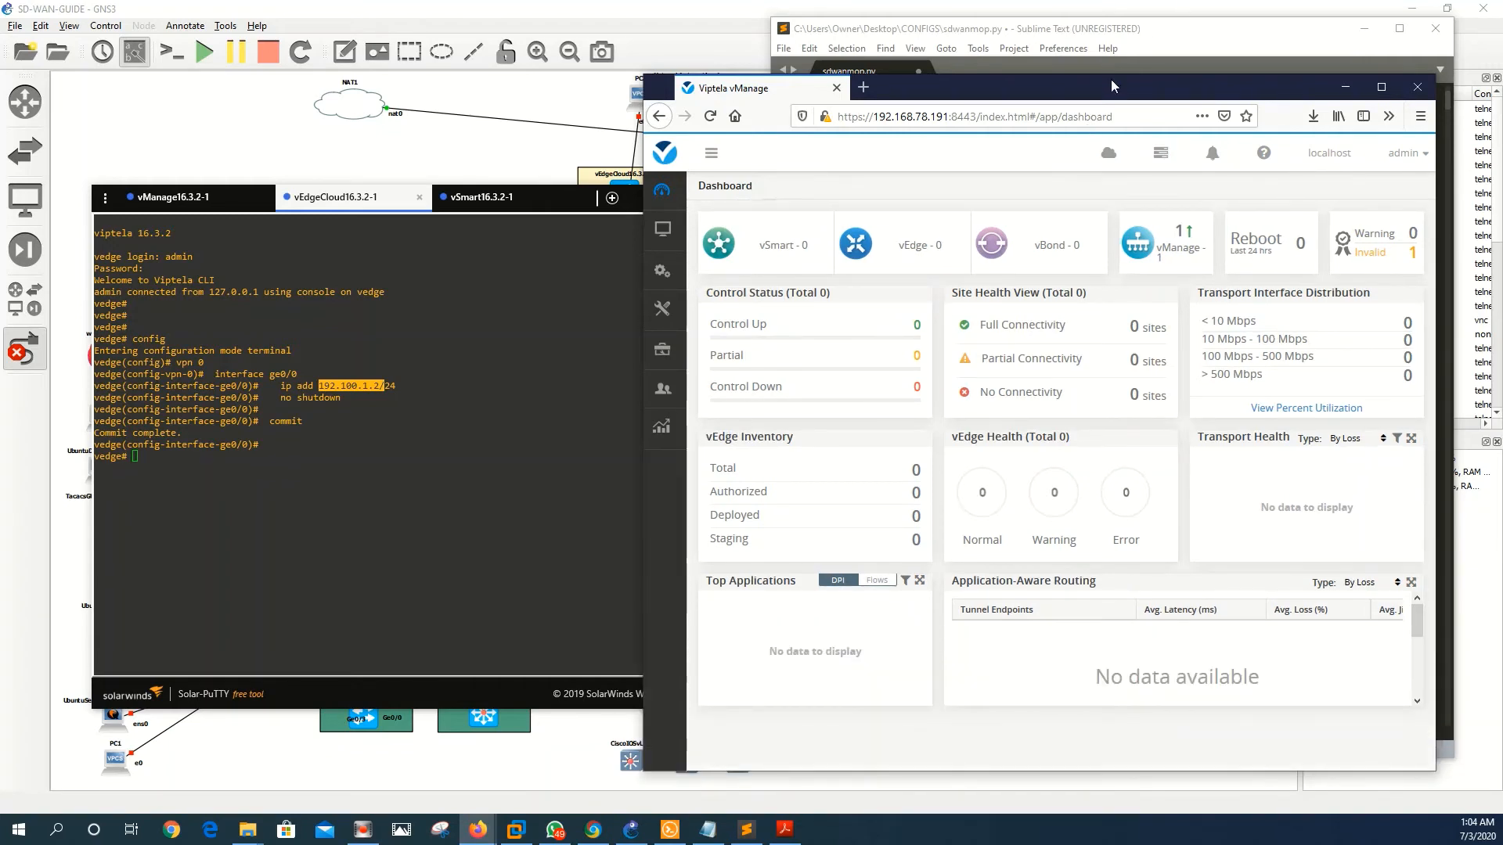
drag(1111, 87, 1111, 57)
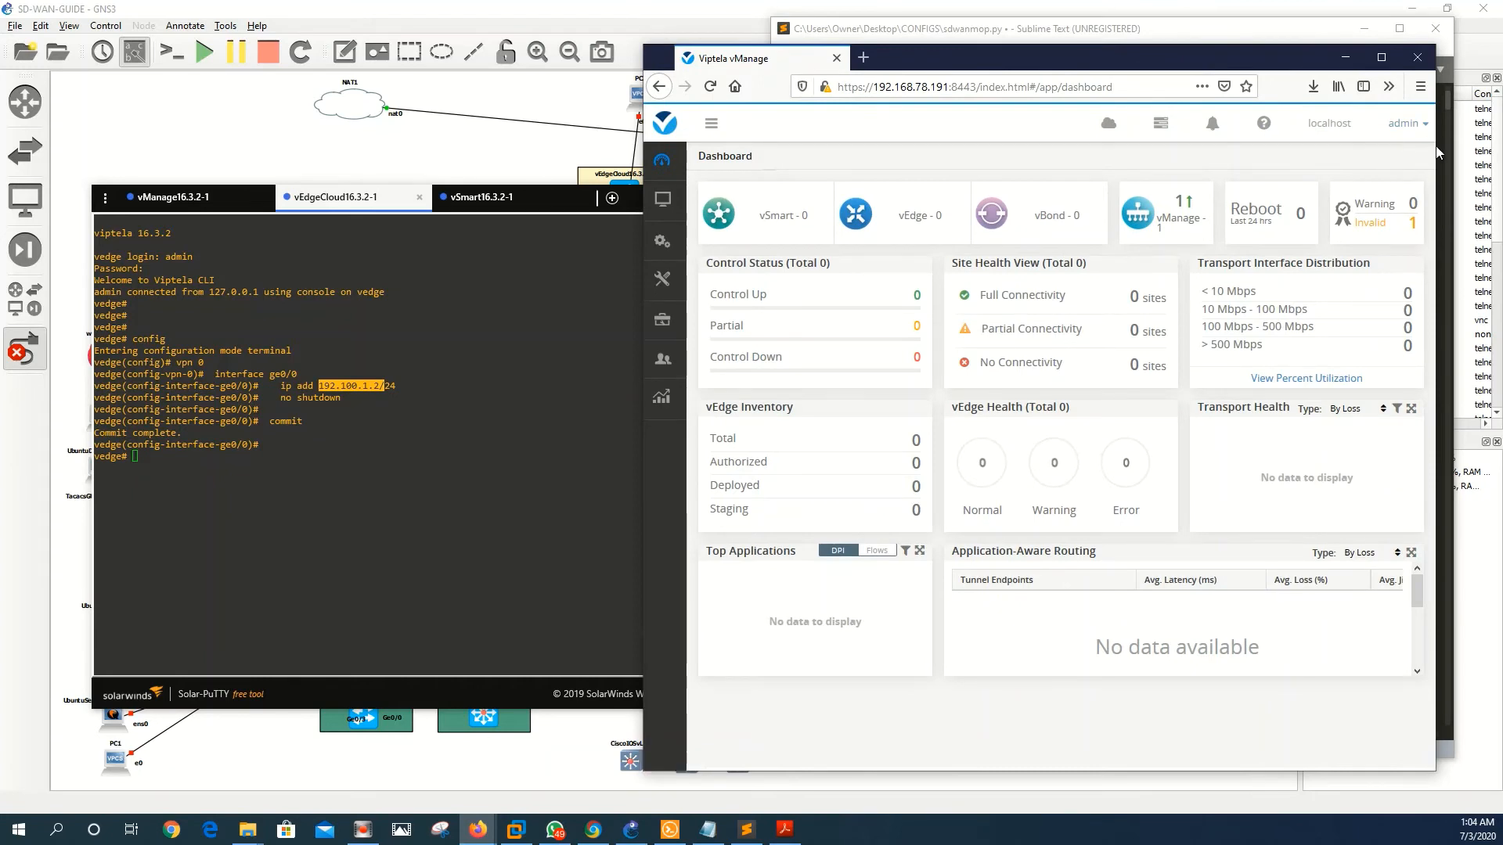
drag(1439, 146, 1466, 149)
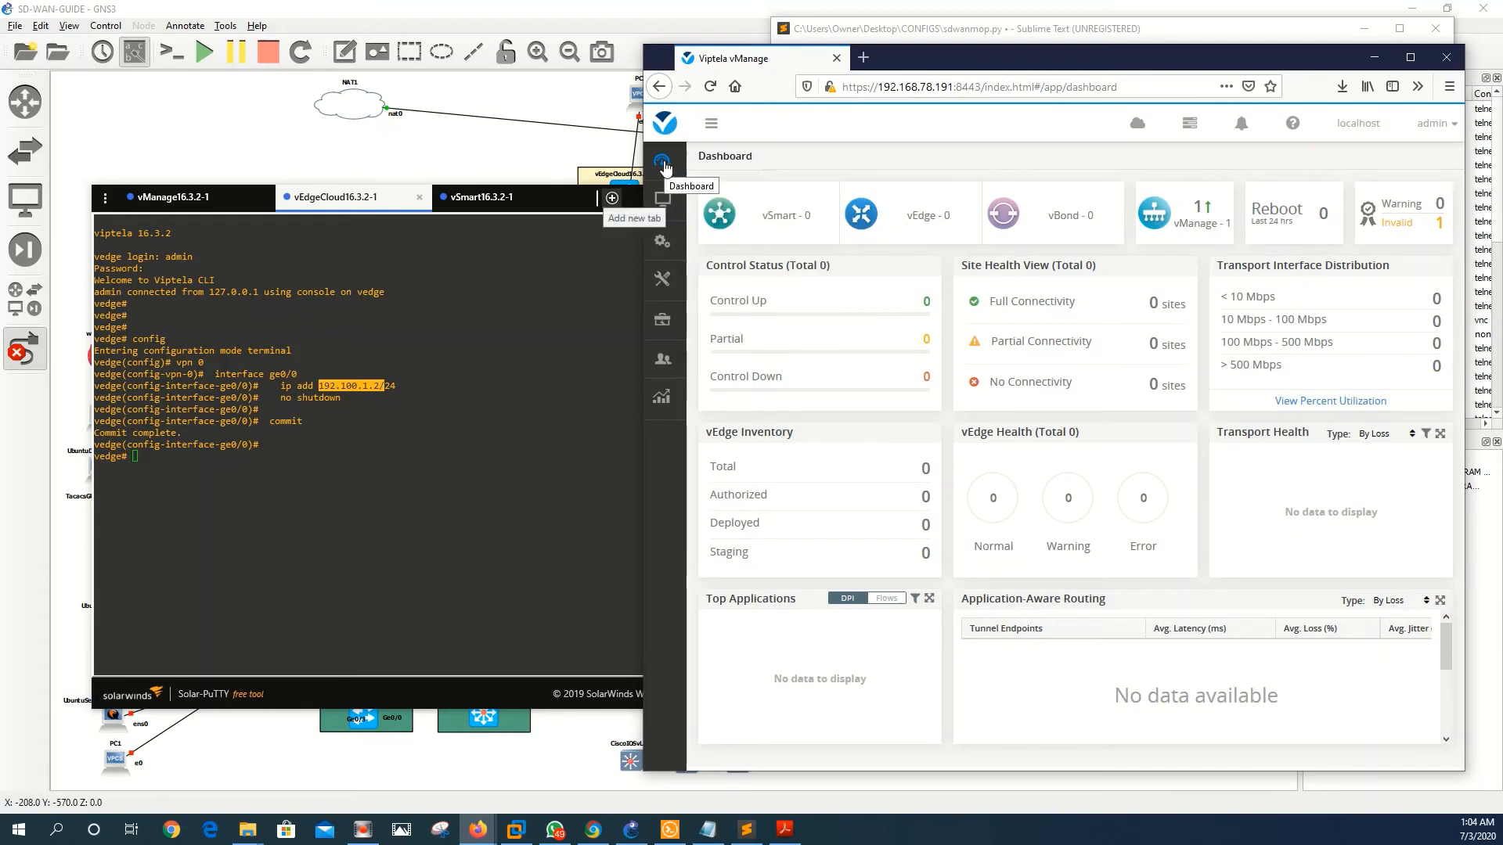
mouse_move(662, 358)
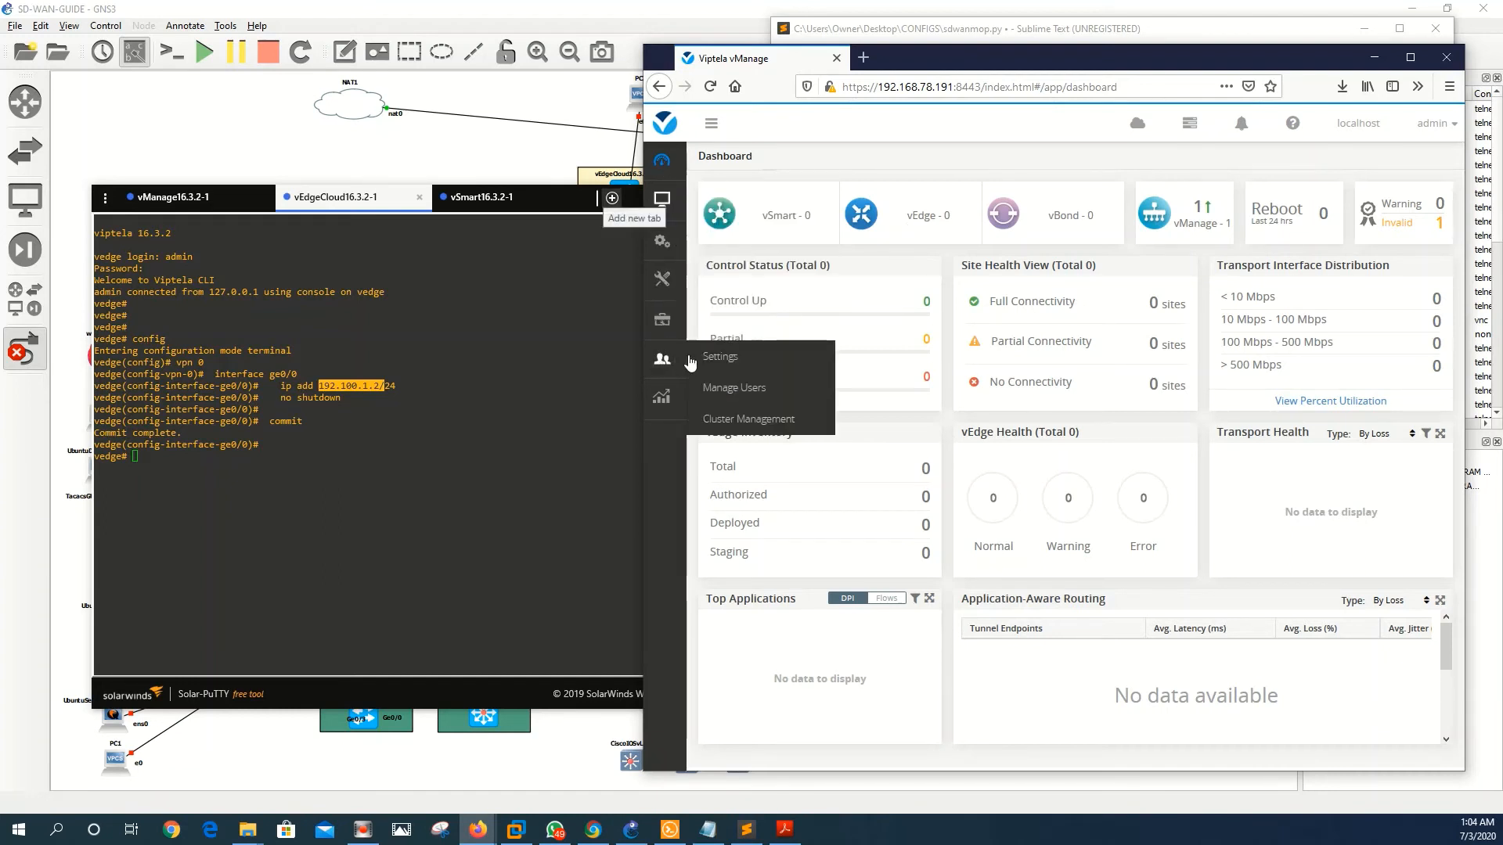
click(710, 123)
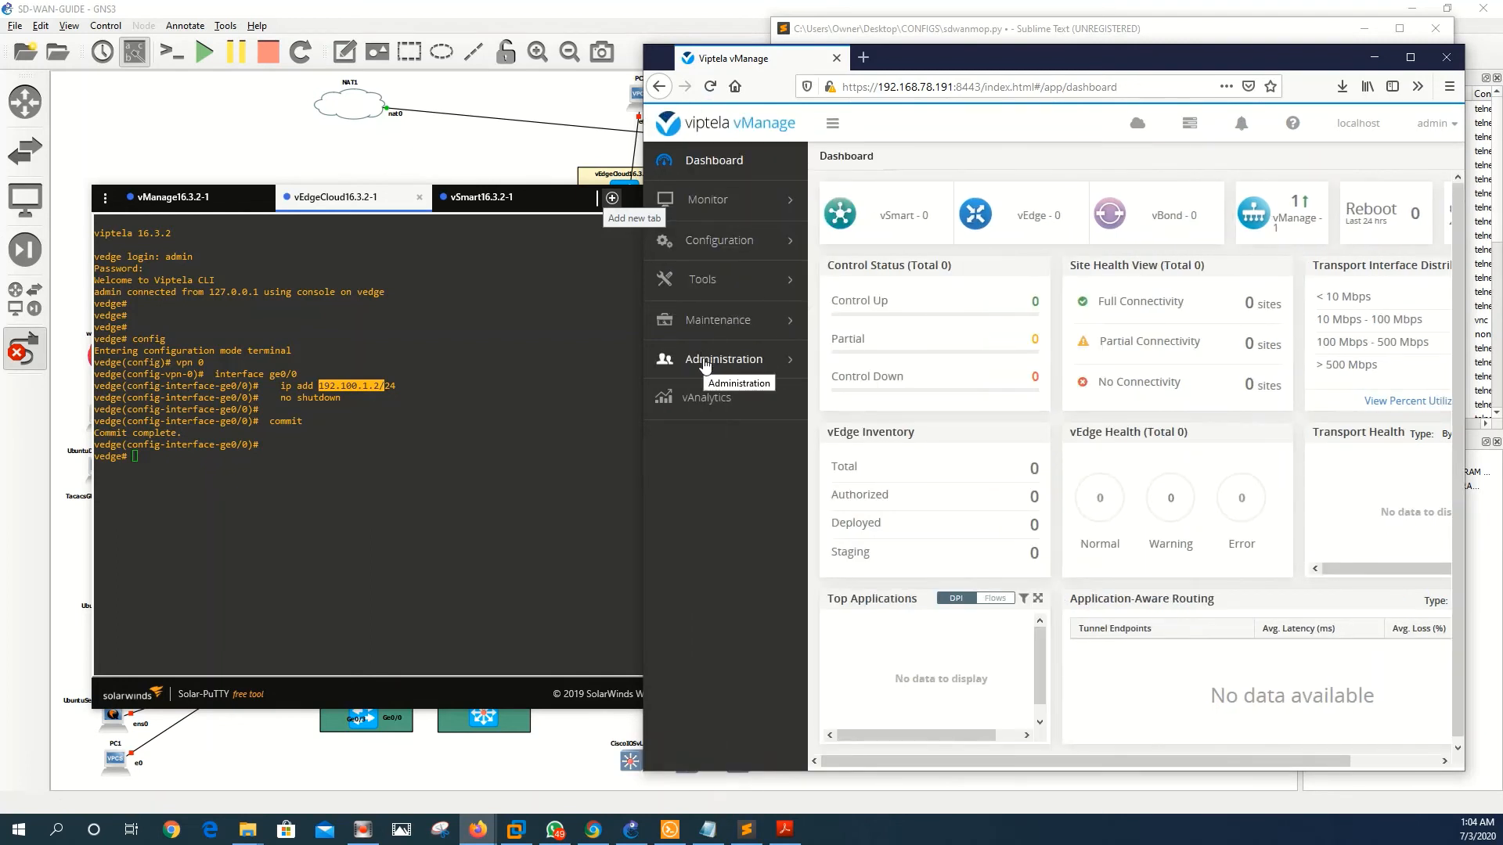
- In Administration > Settings, set the vBond address to 192.100.1.2 and save it
click(705, 362)
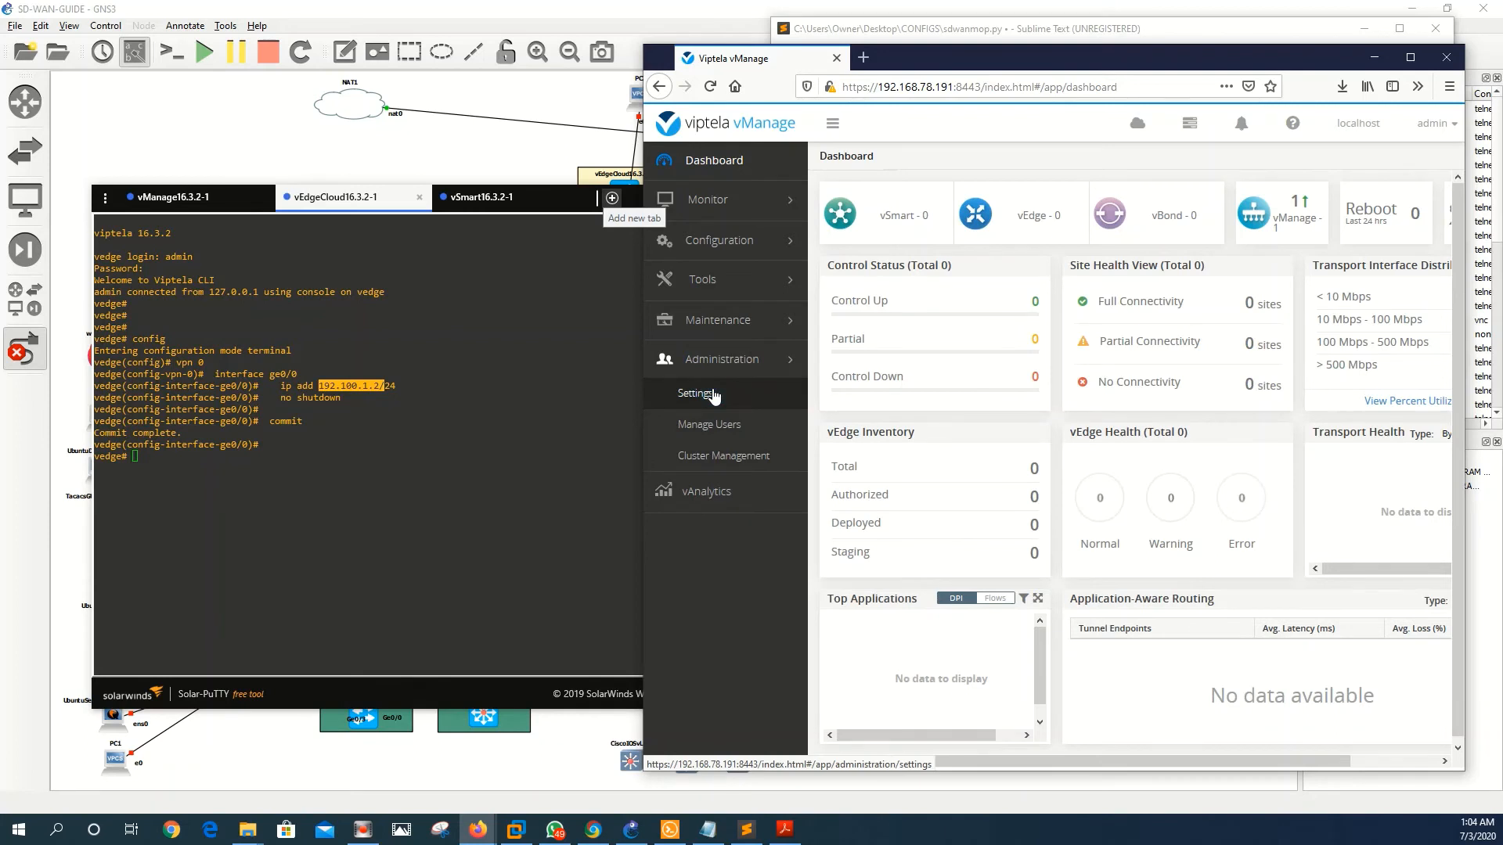
click(714, 395)
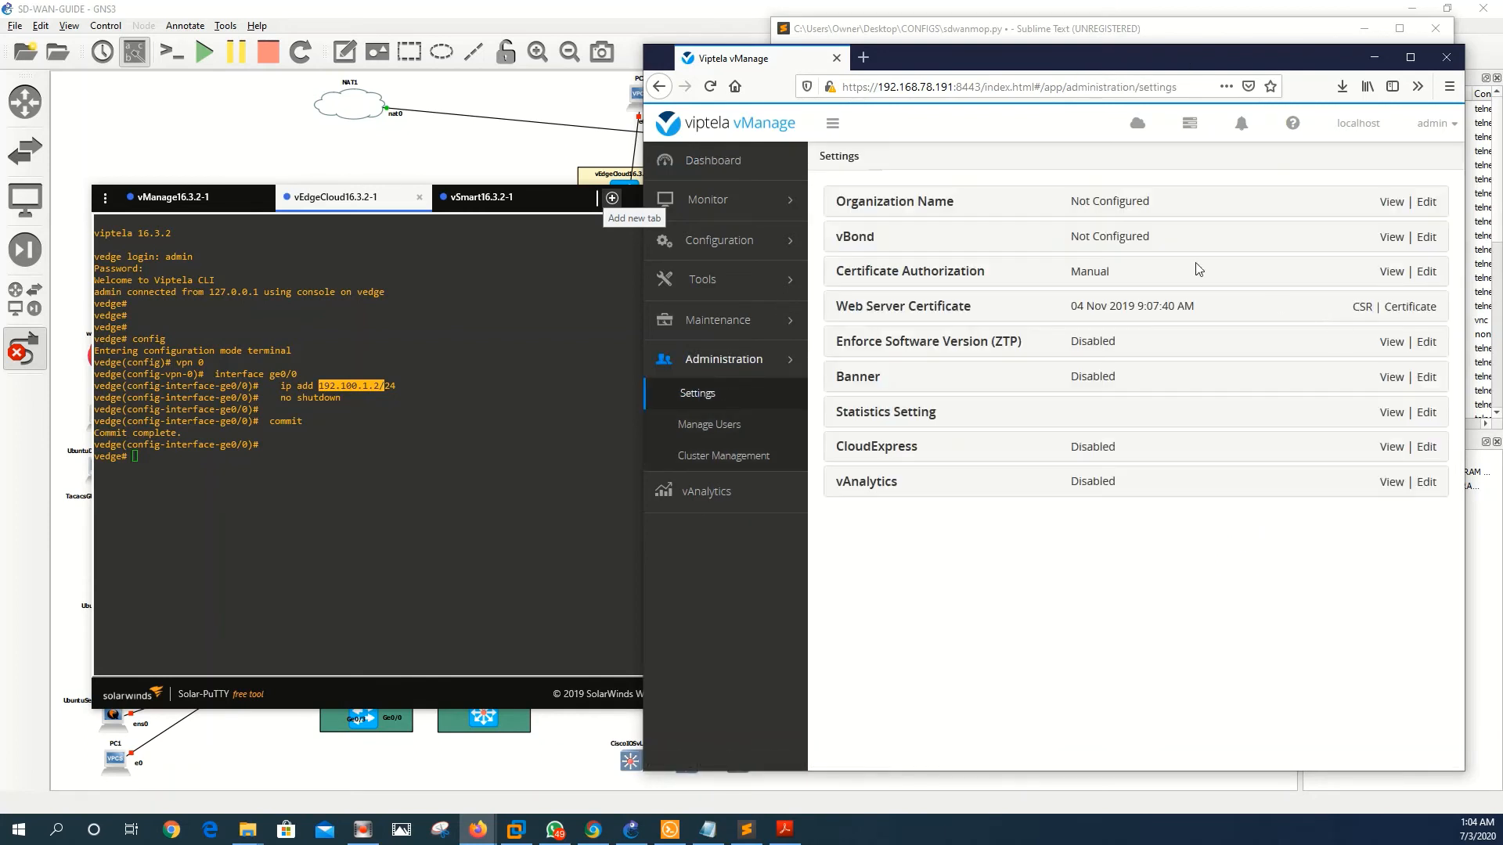
click(1426, 237)
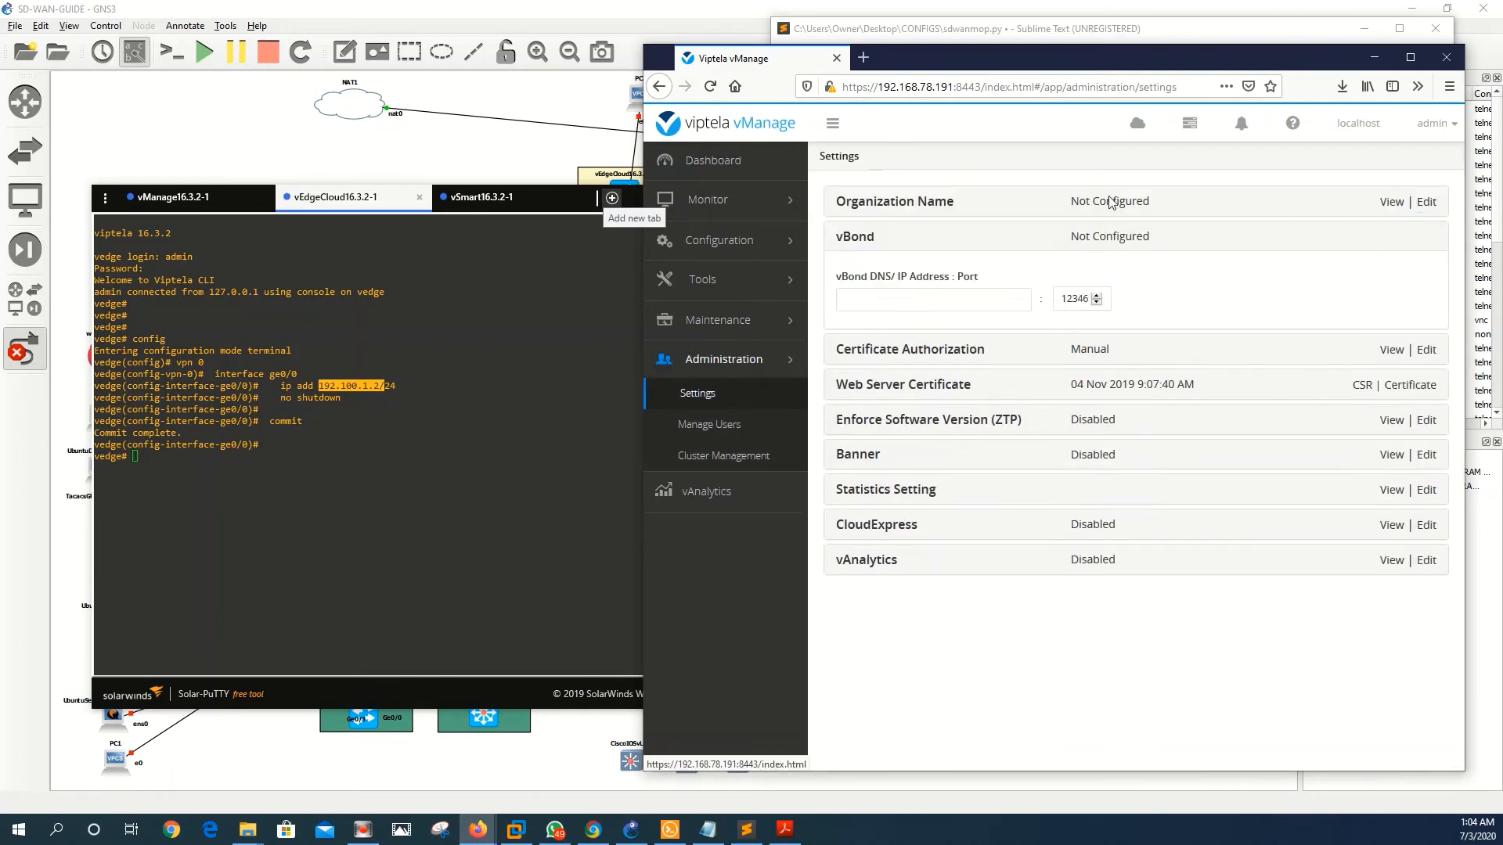
click(915, 302)
text(192.100.1.2/)
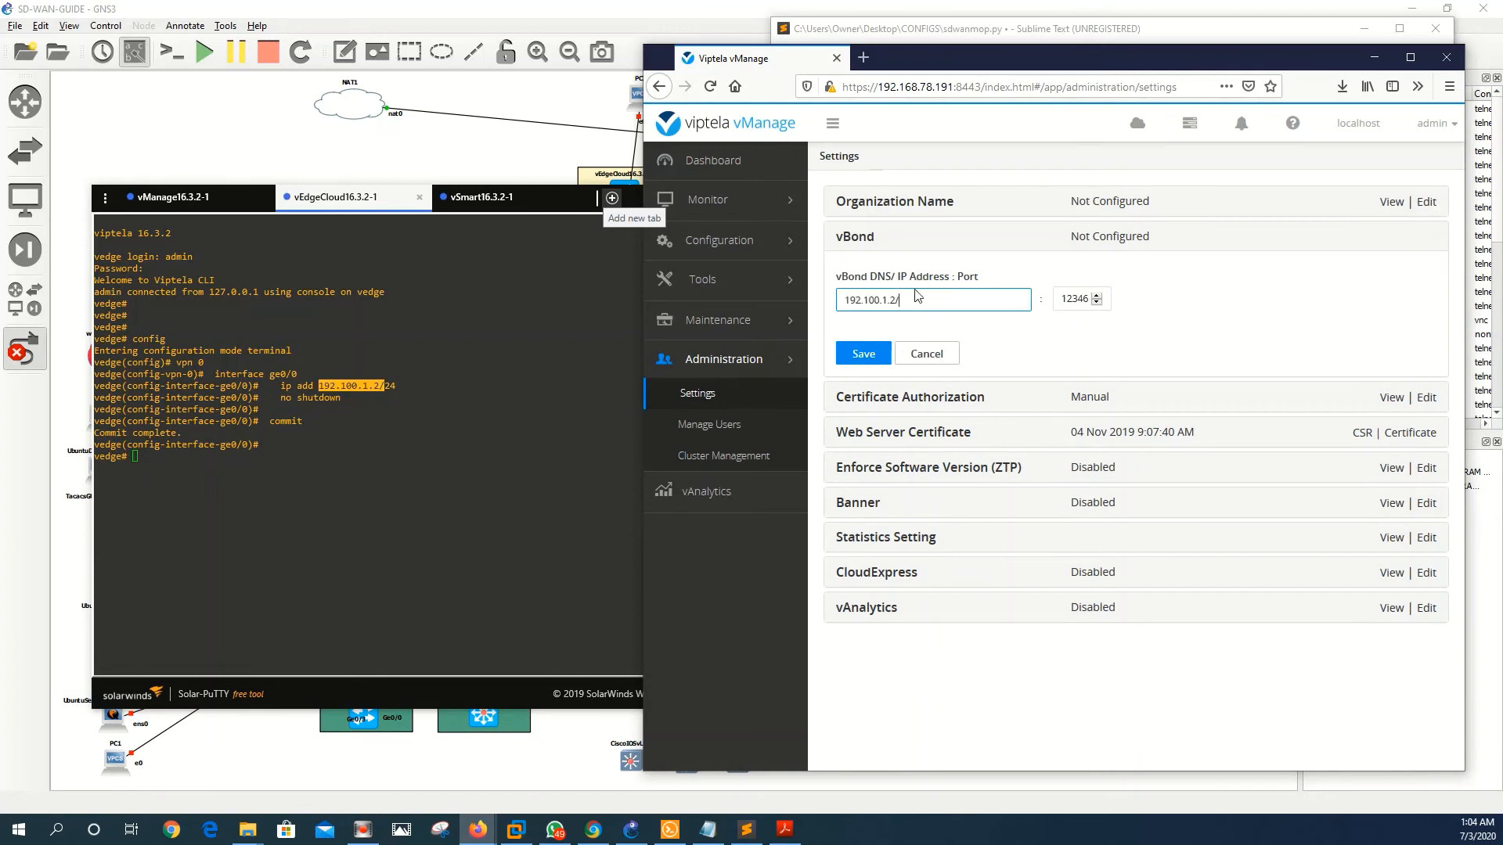
key(BackSpace)
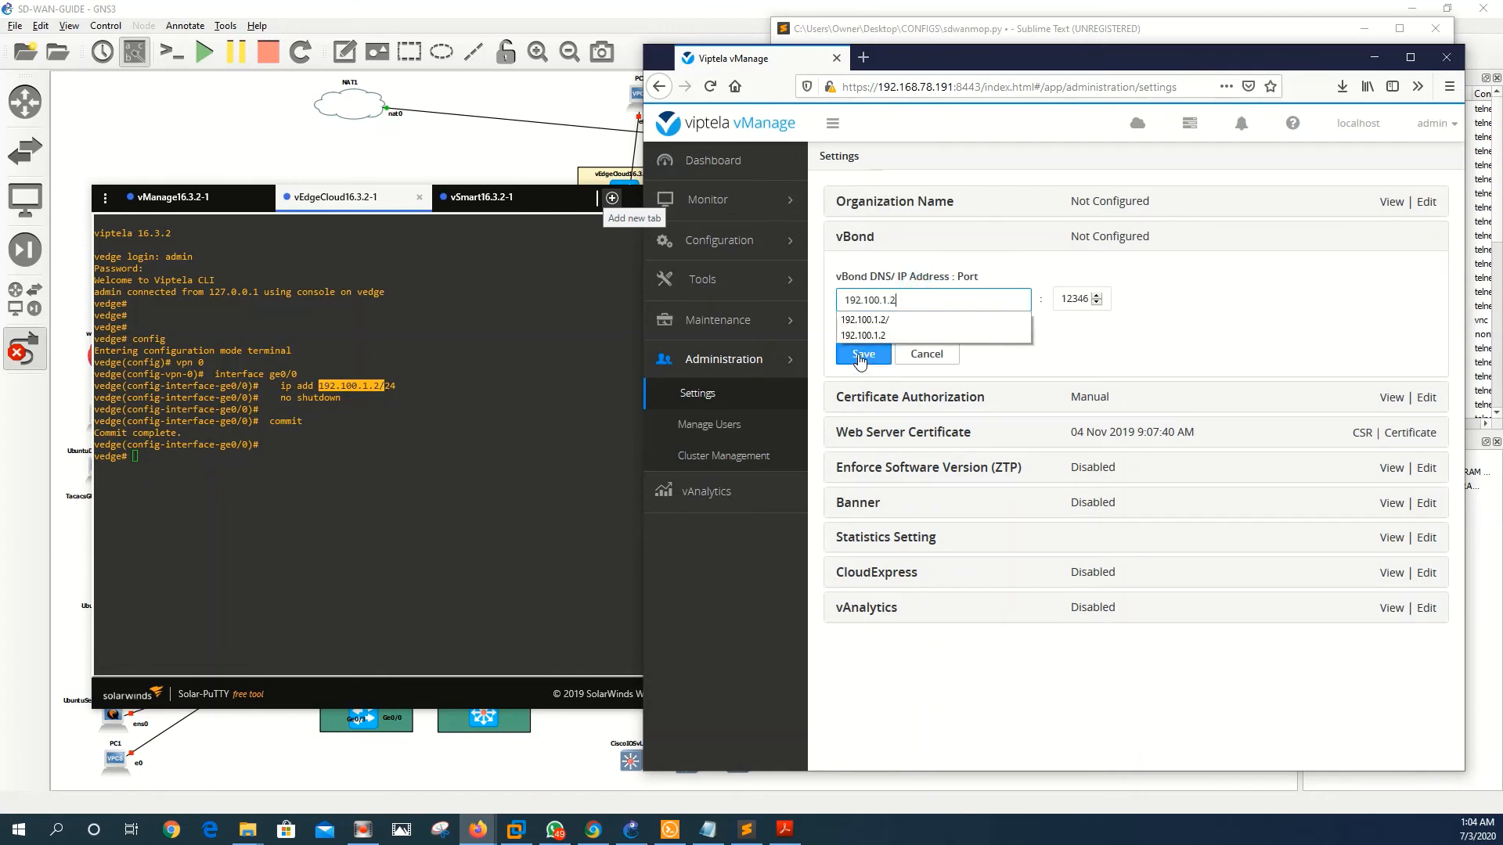
click(861, 356)
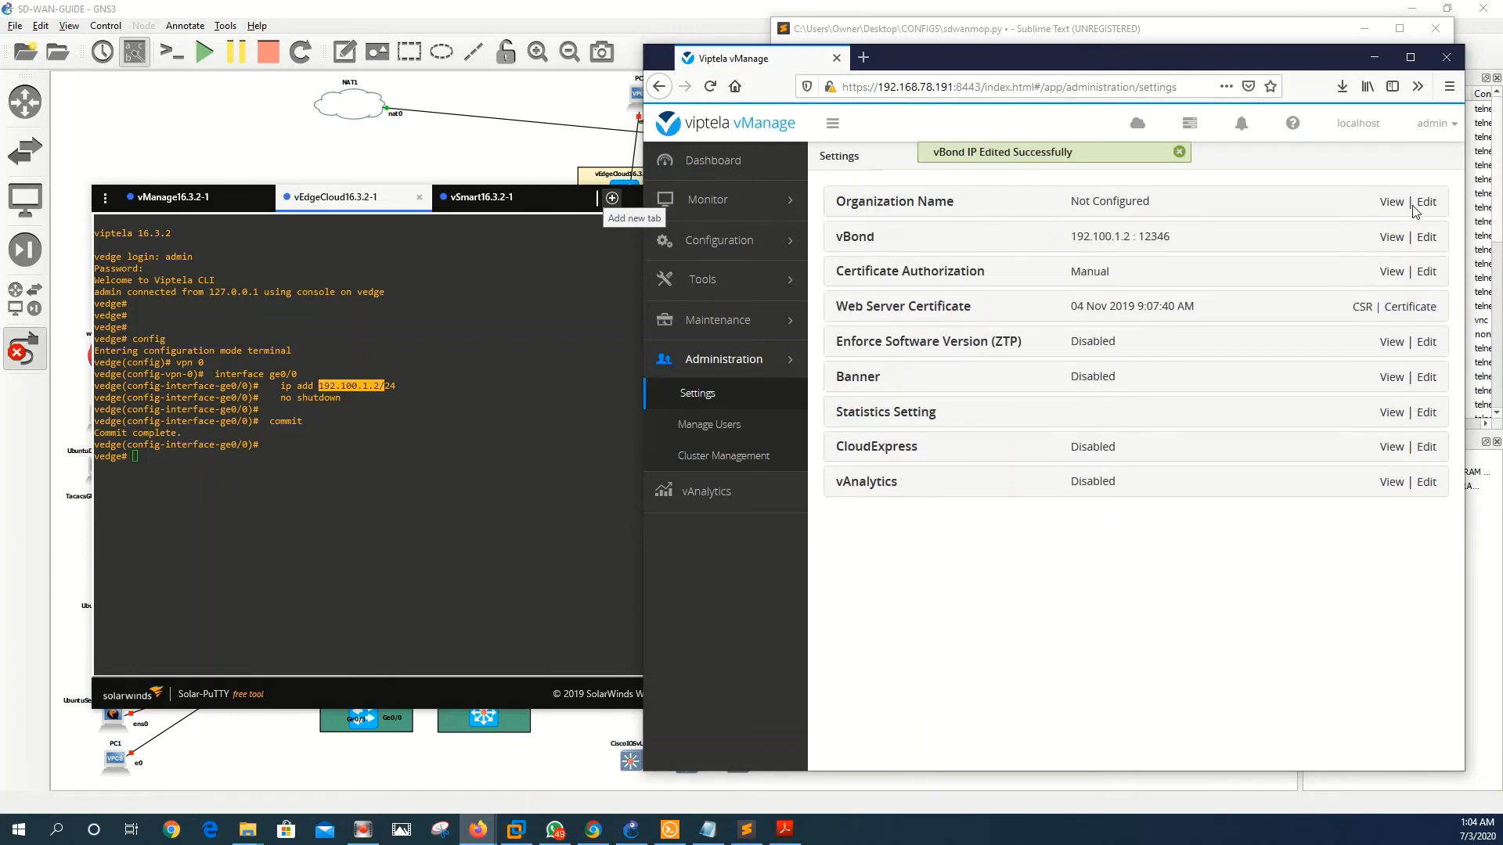
- Enter and confirm the organization name CITS, then save it
click(1424, 202)
click(890, 309)
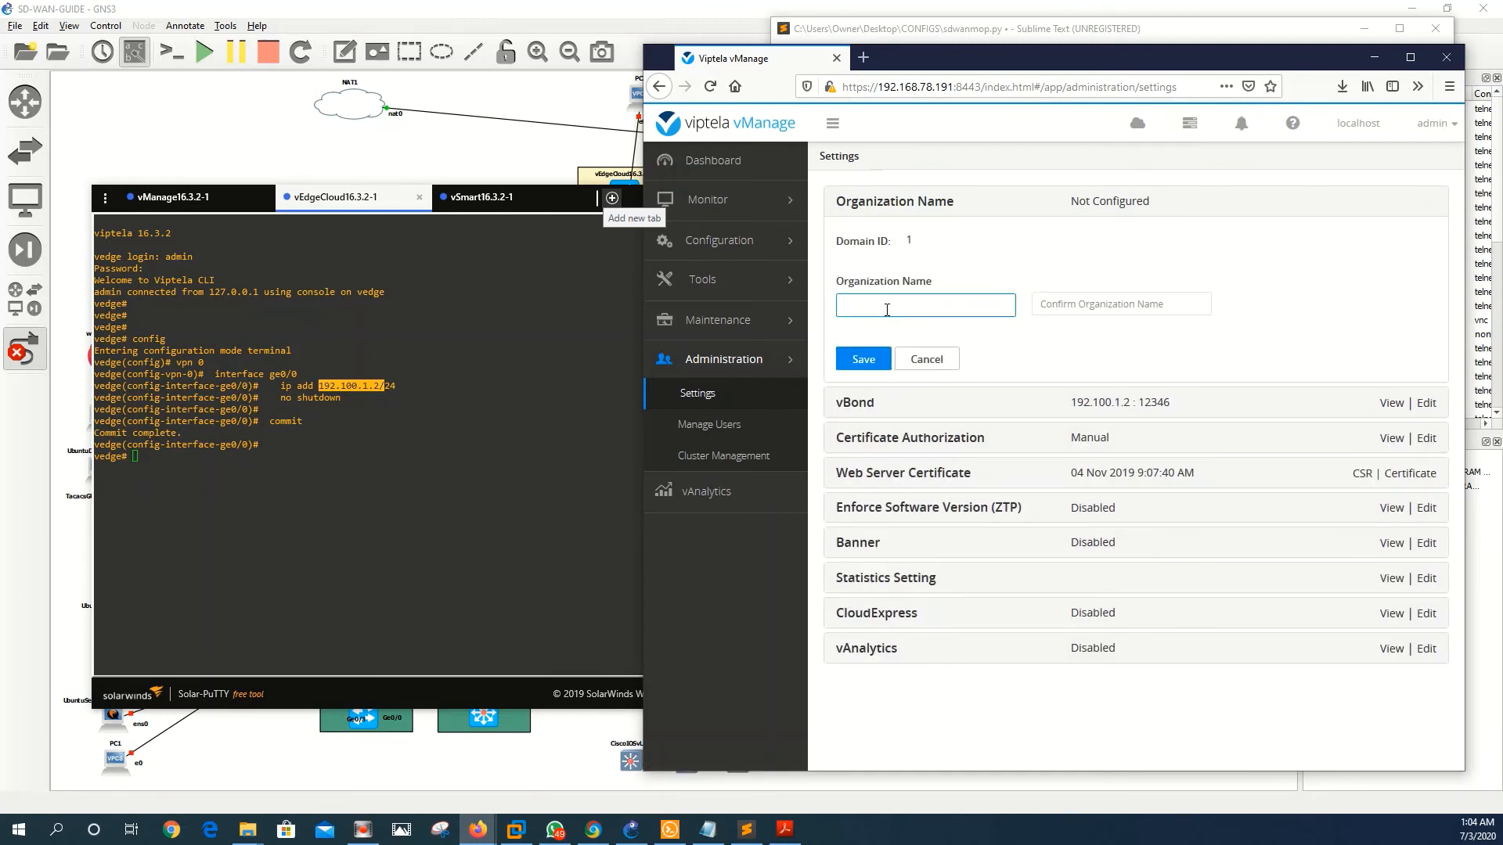
text(C)
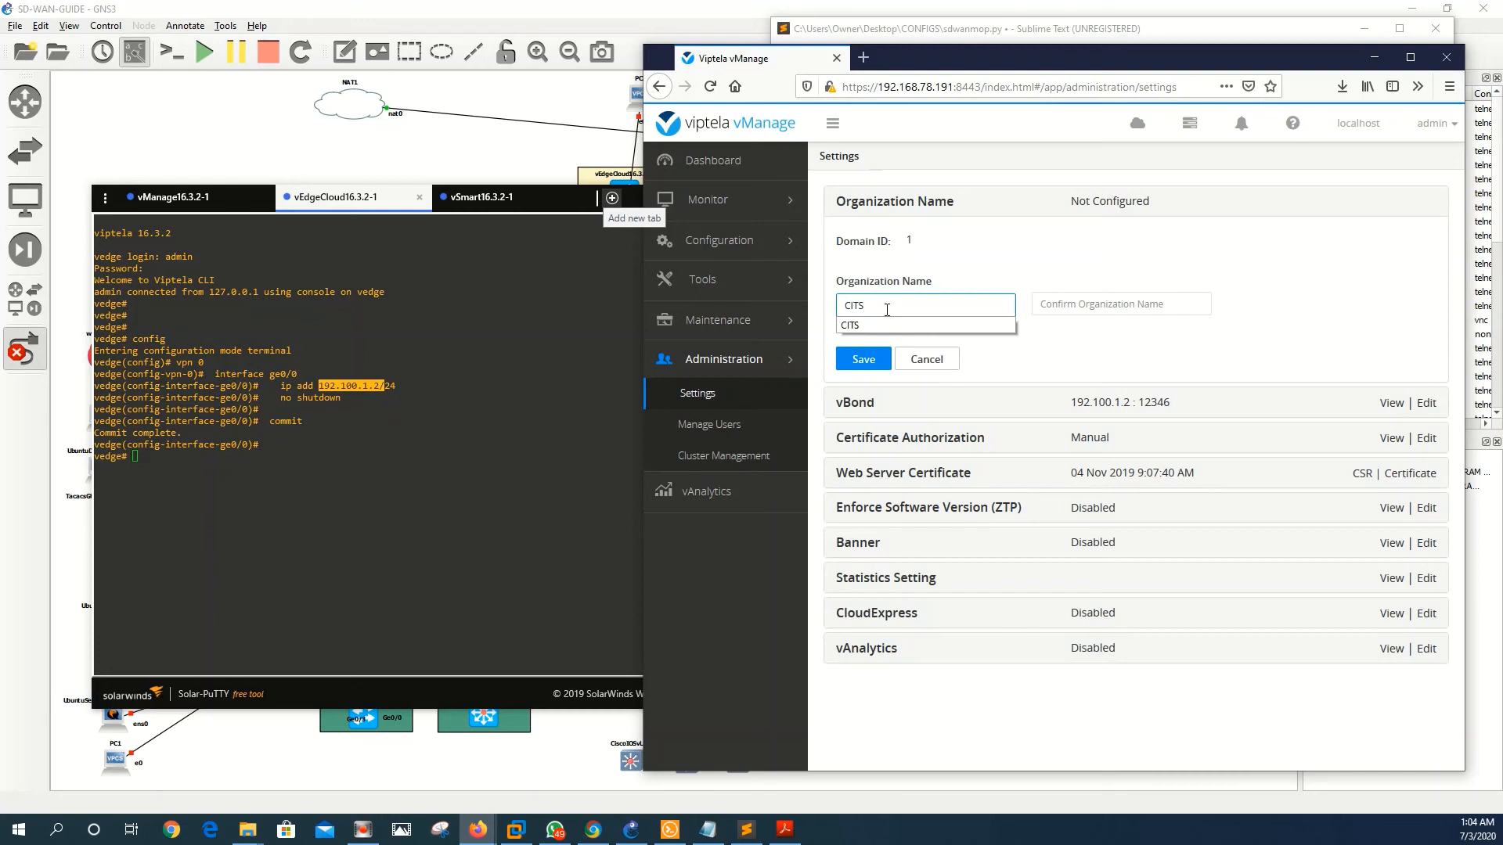
text(ITS)
click(1069, 303)
text(C)
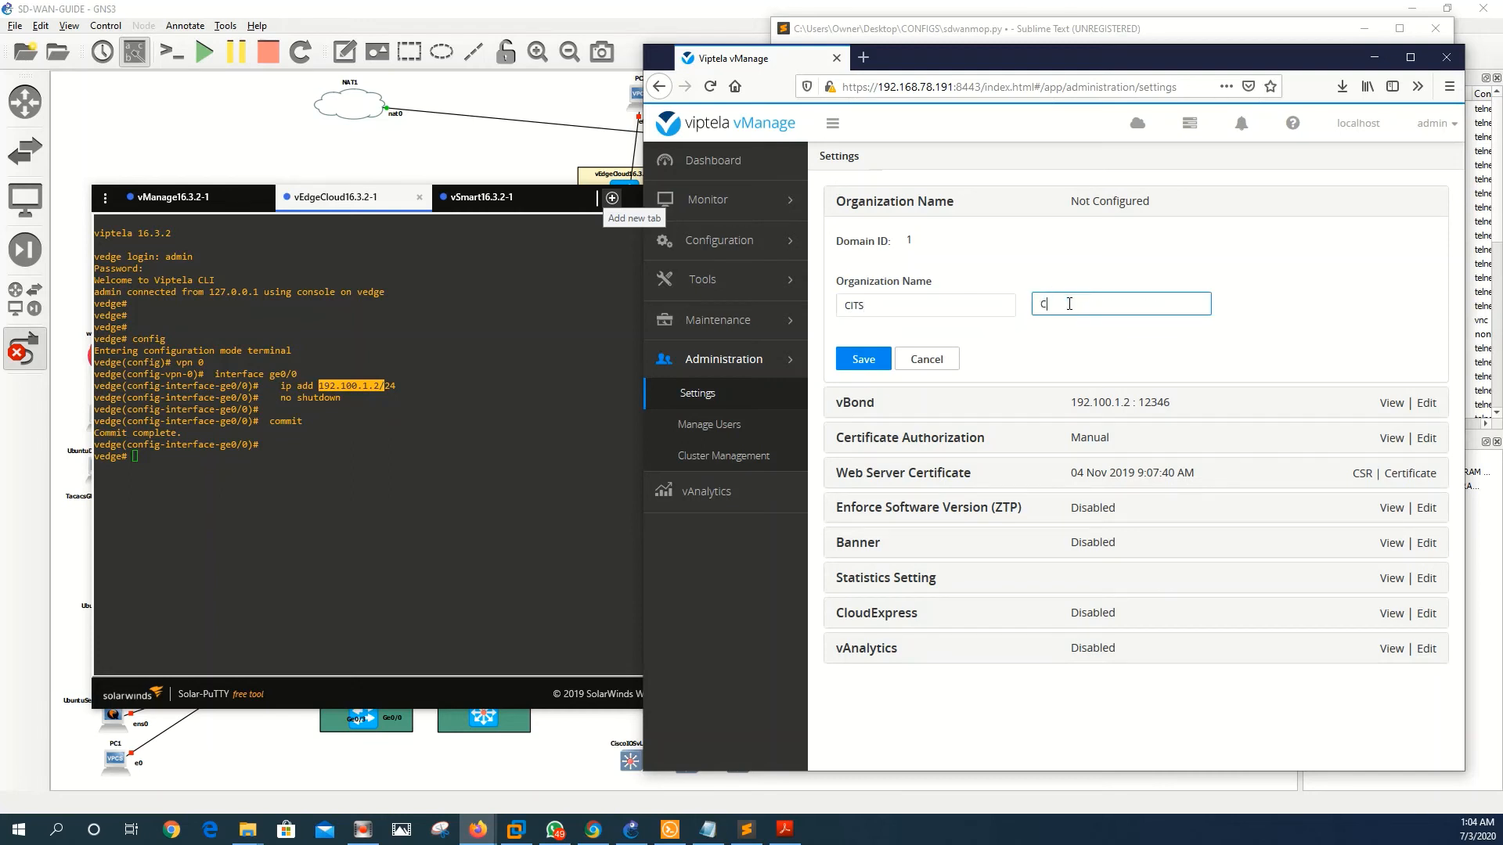
click(1084, 326)
click(862, 364)
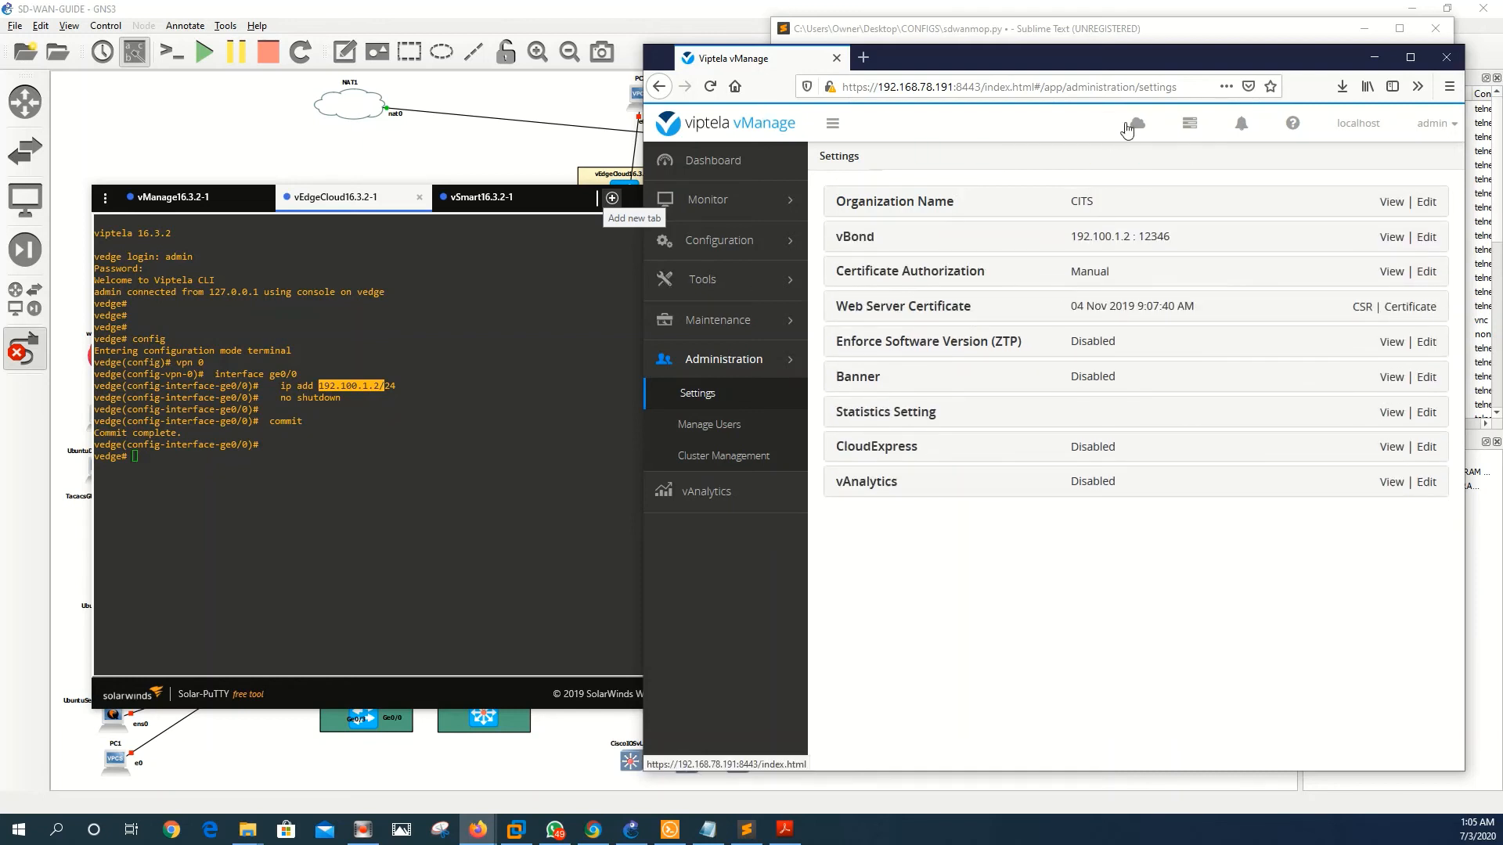
- Bring sdwanmop.py forward, then refresh the vBond console prompt and nudge its window up-left
click(1149, 23)
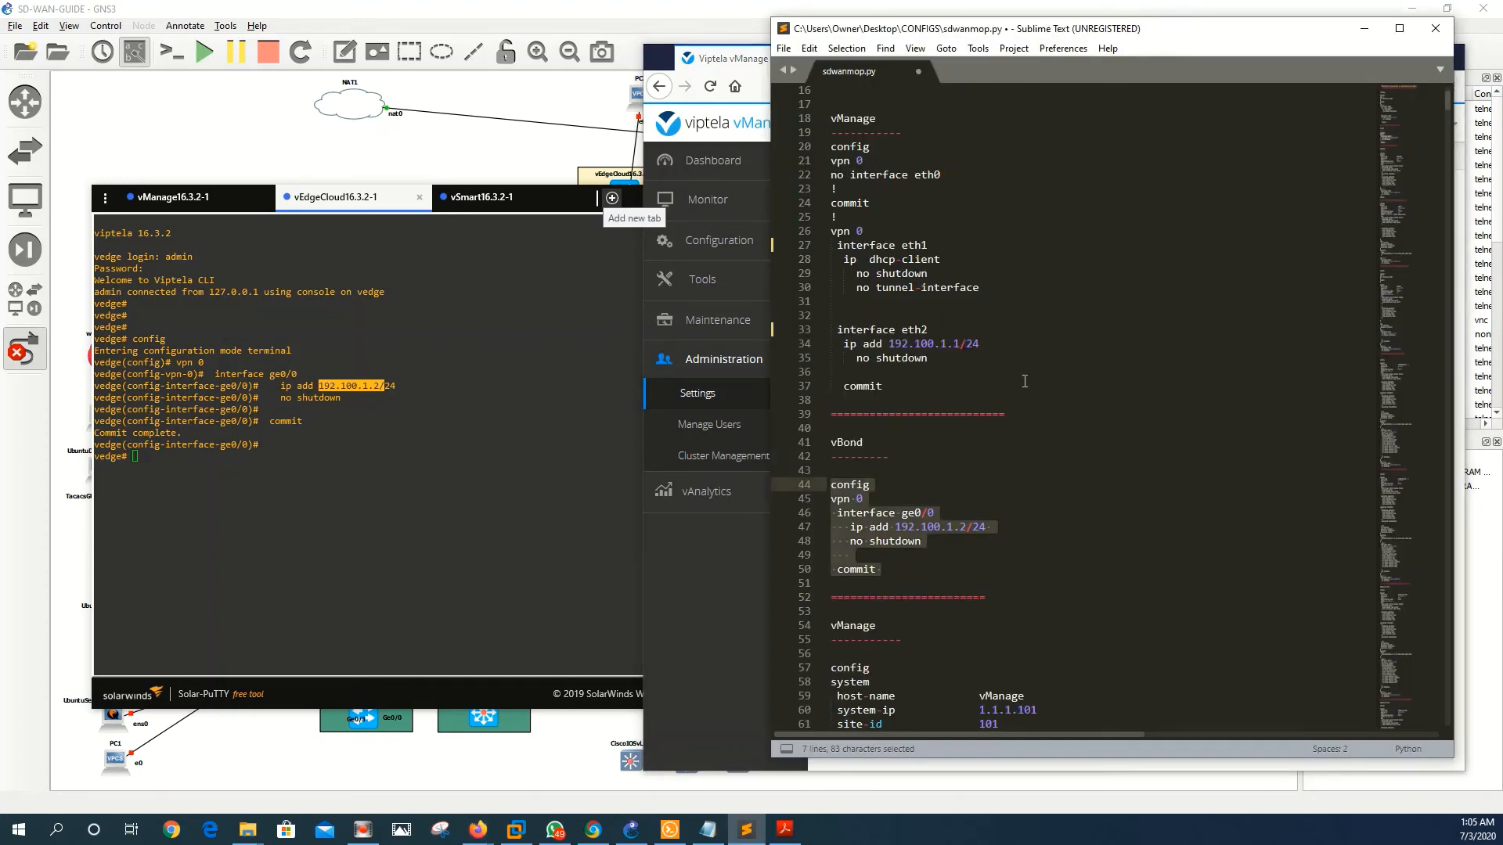
click(327, 482)
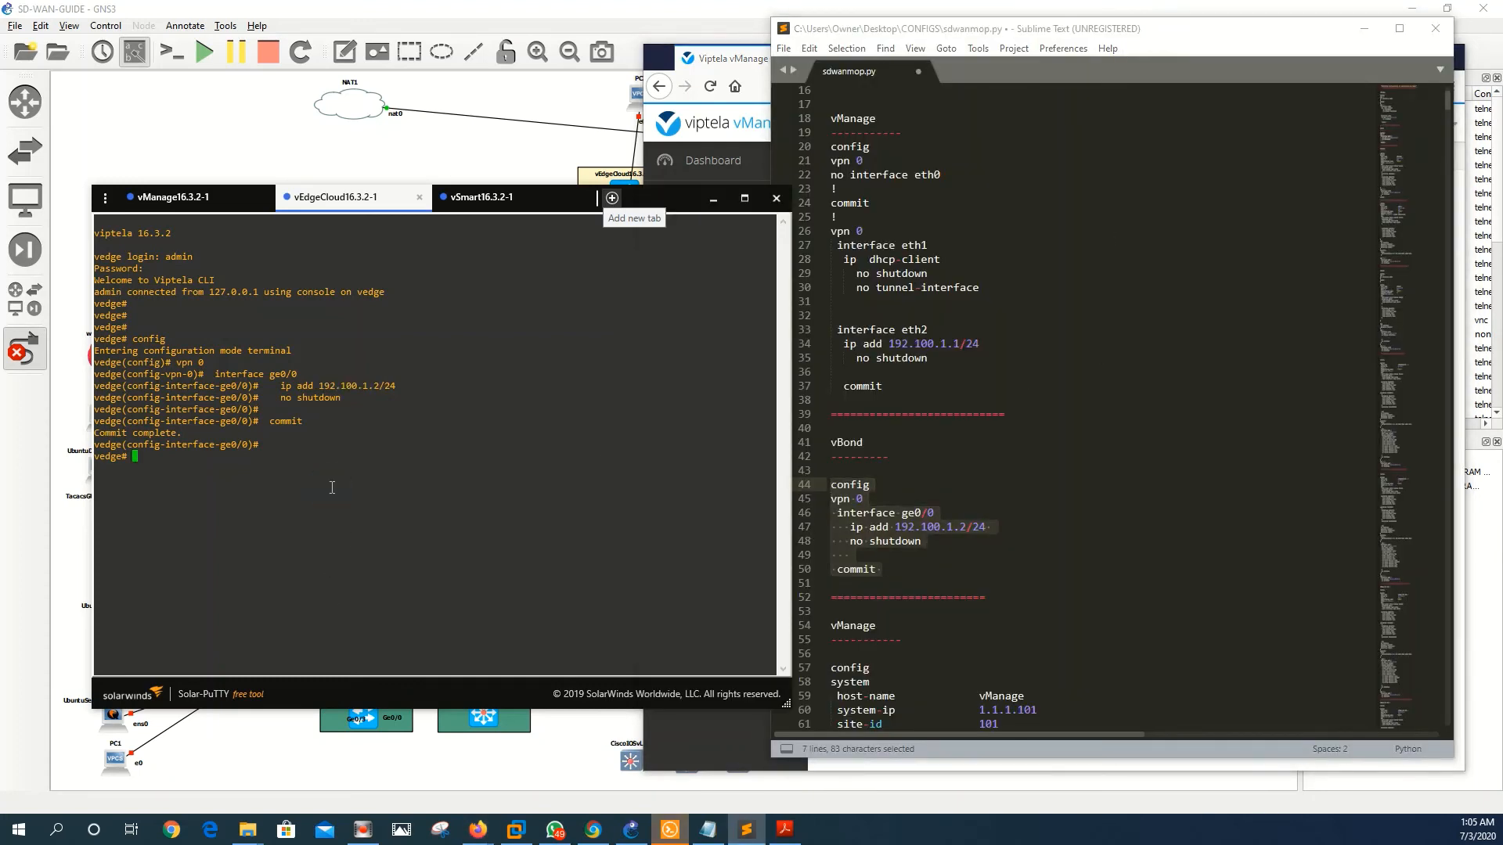
key(Return)
key(Return)
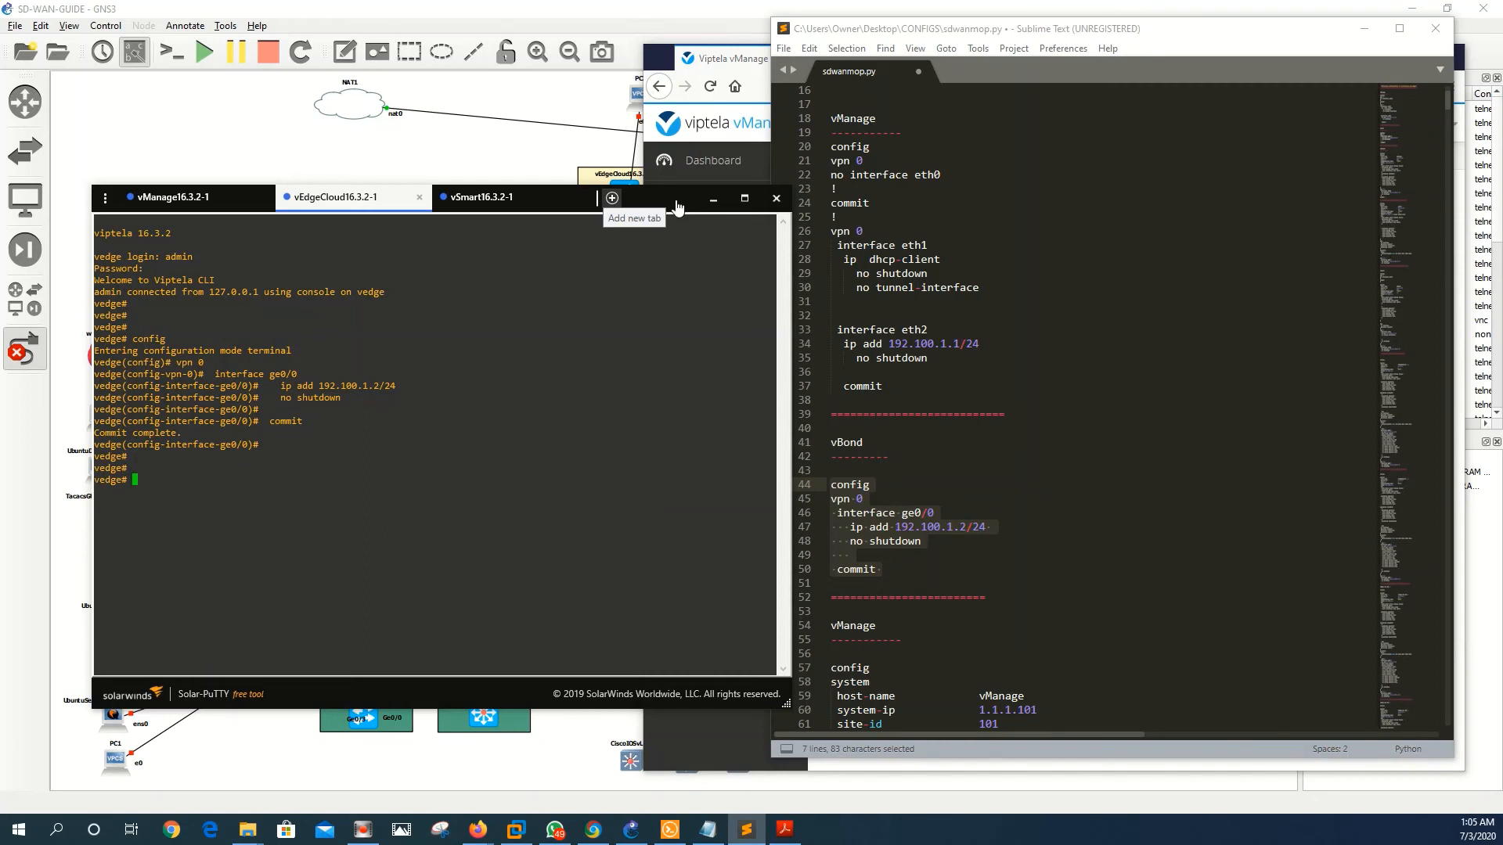
drag(676, 205, 646, 194)
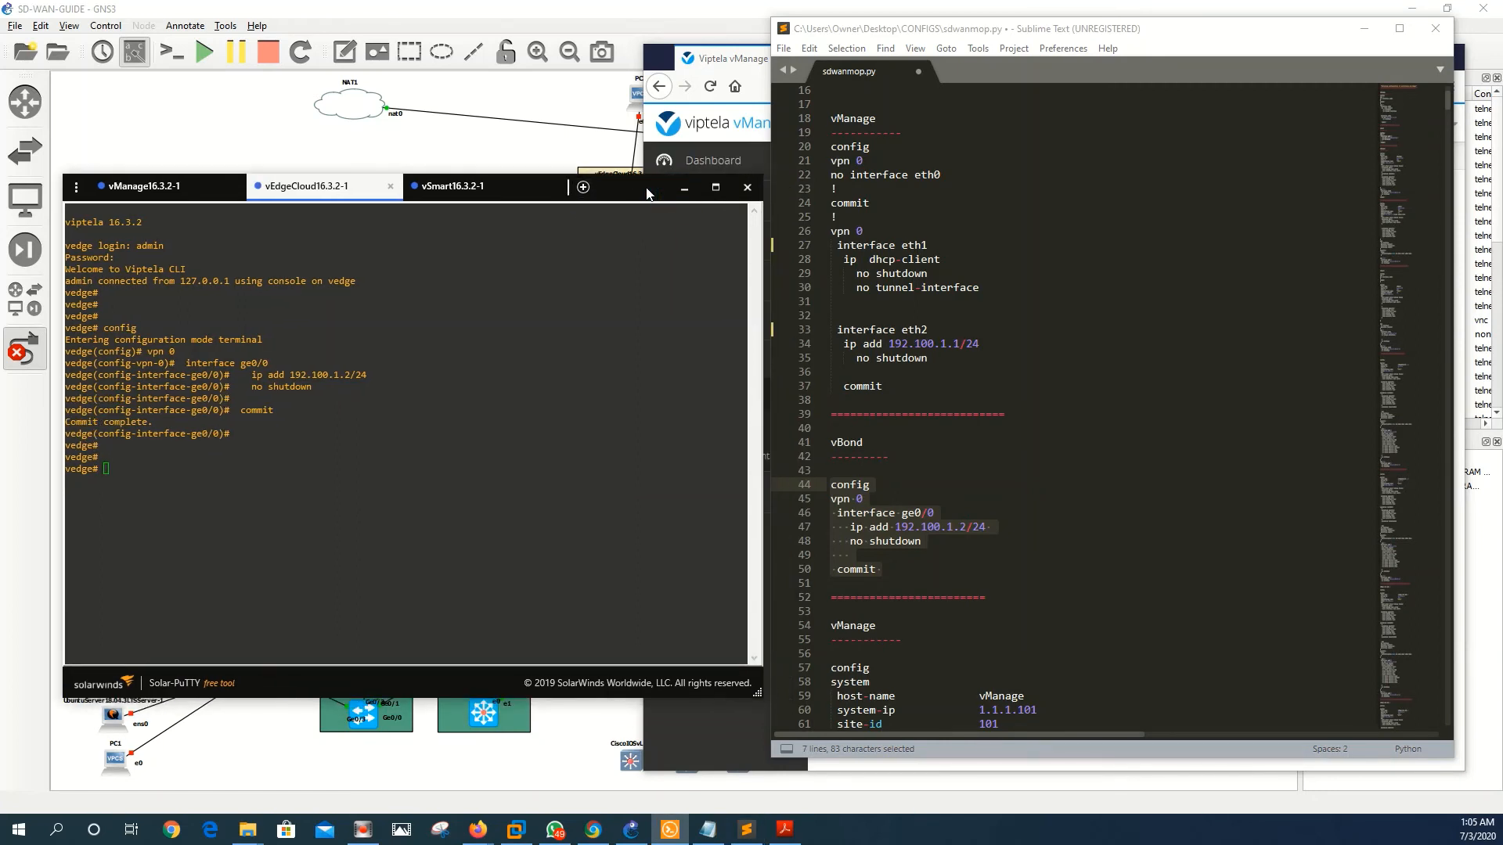
- Scroll the notes past the vBond block and move the console right to reveal the topology
scroll(1110, 501, down, 4)
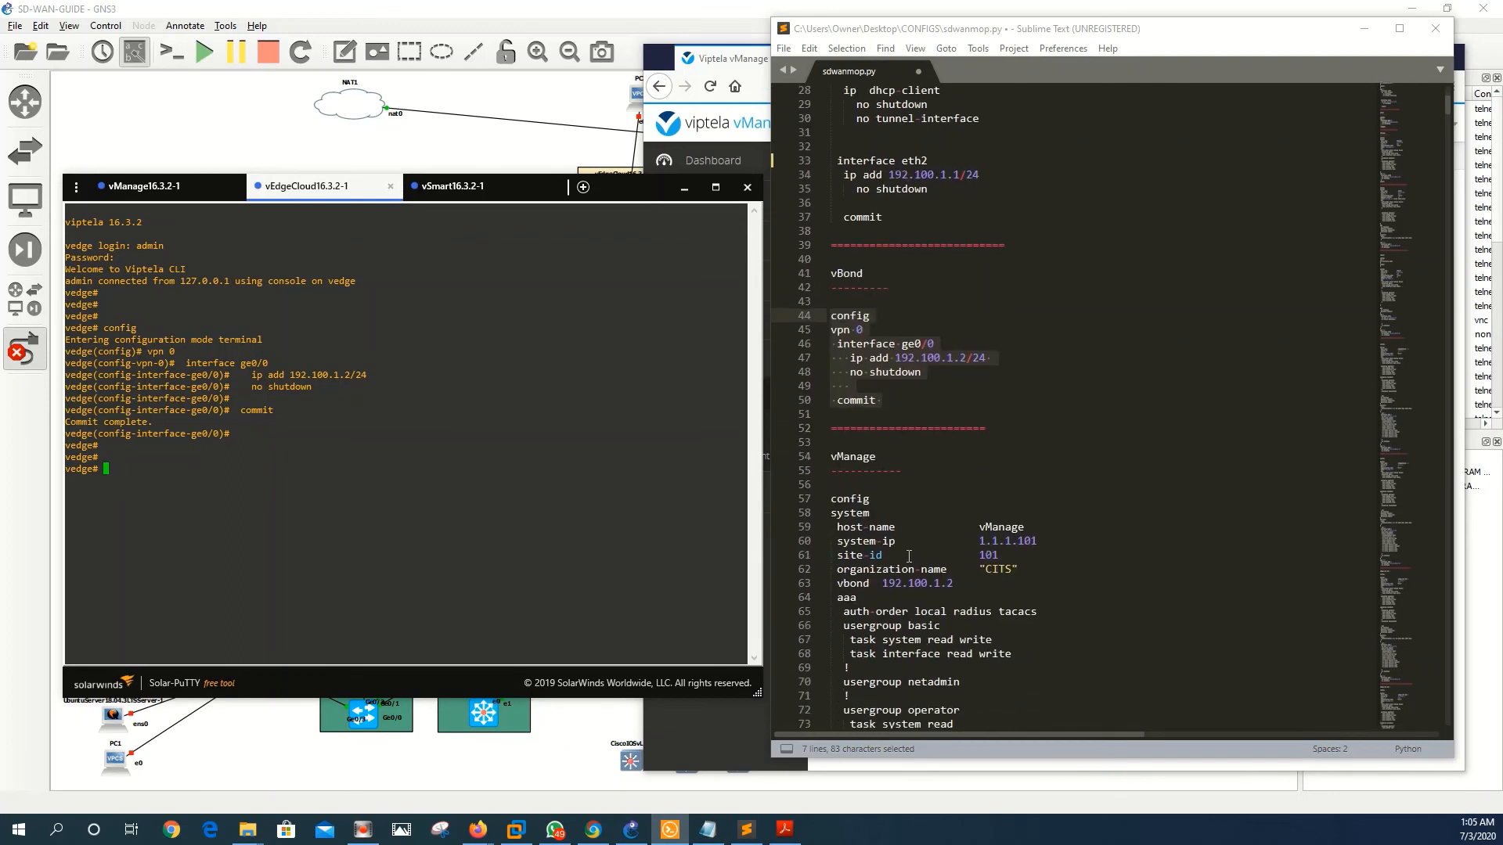
scroll(908, 556, down, 3)
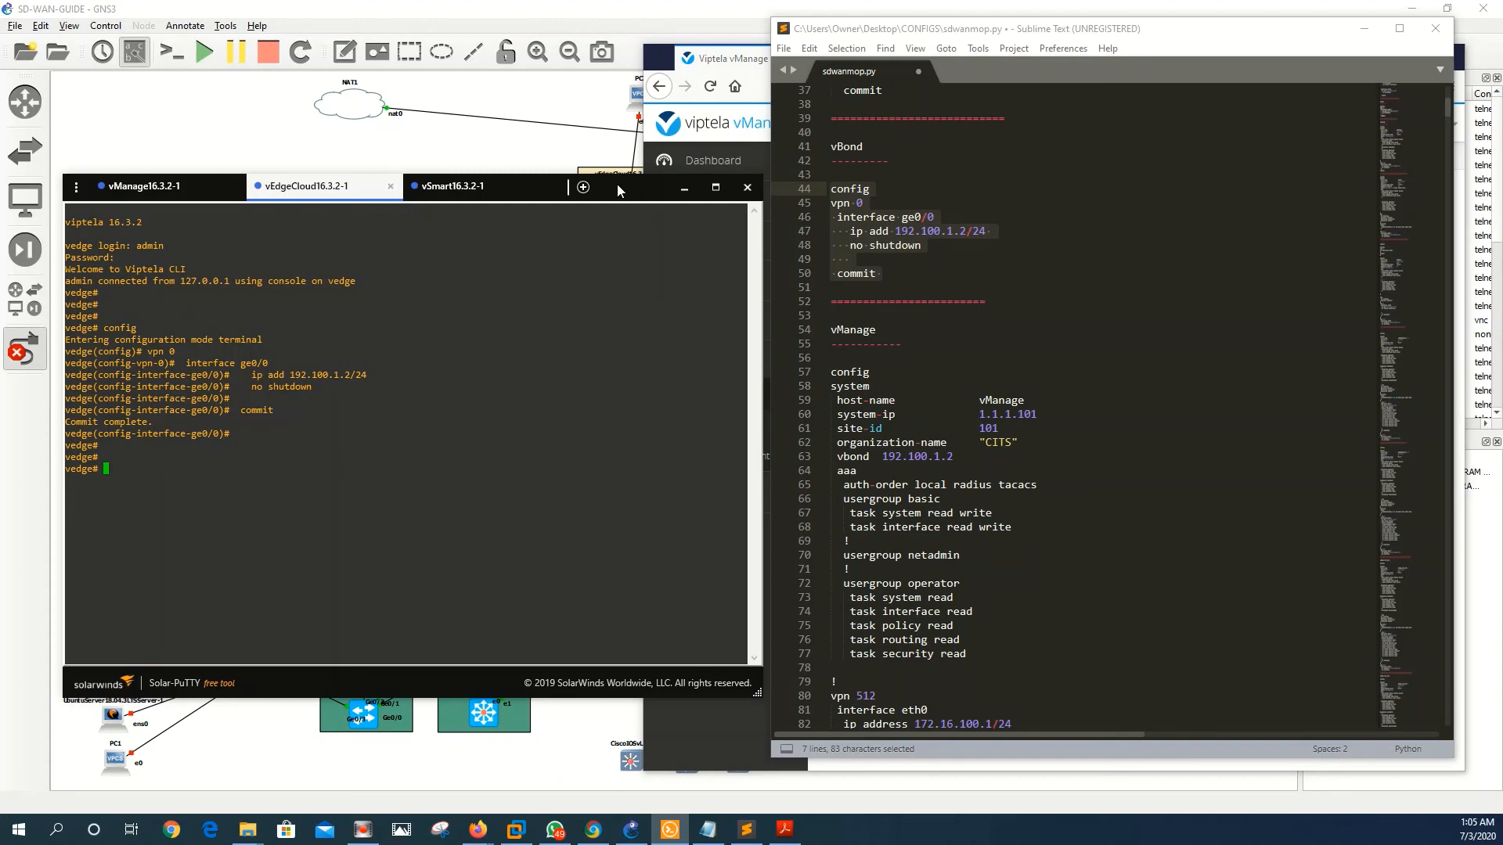
drag(617, 184, 1008, 179)
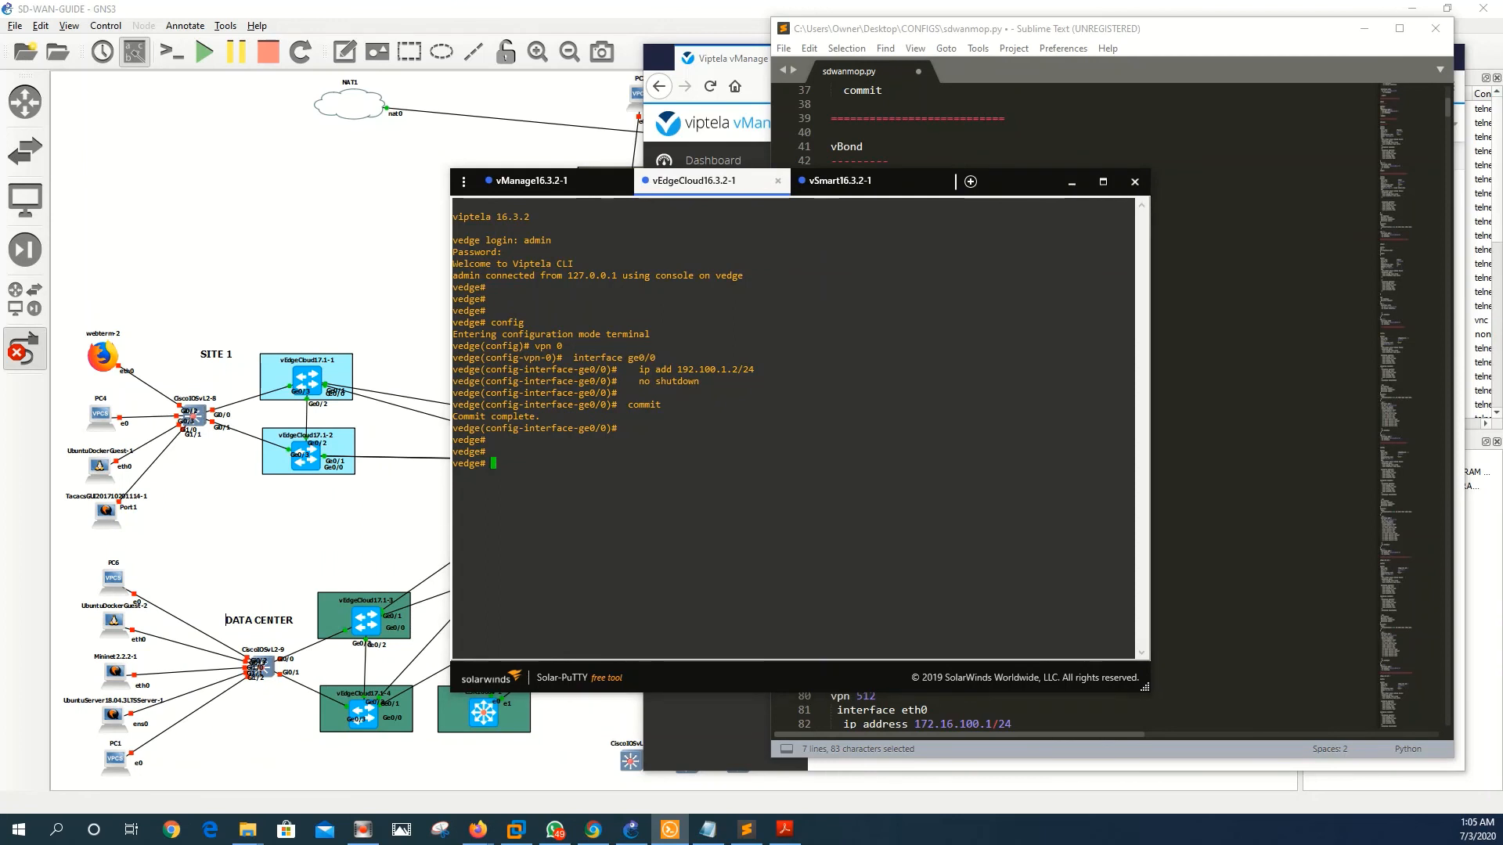